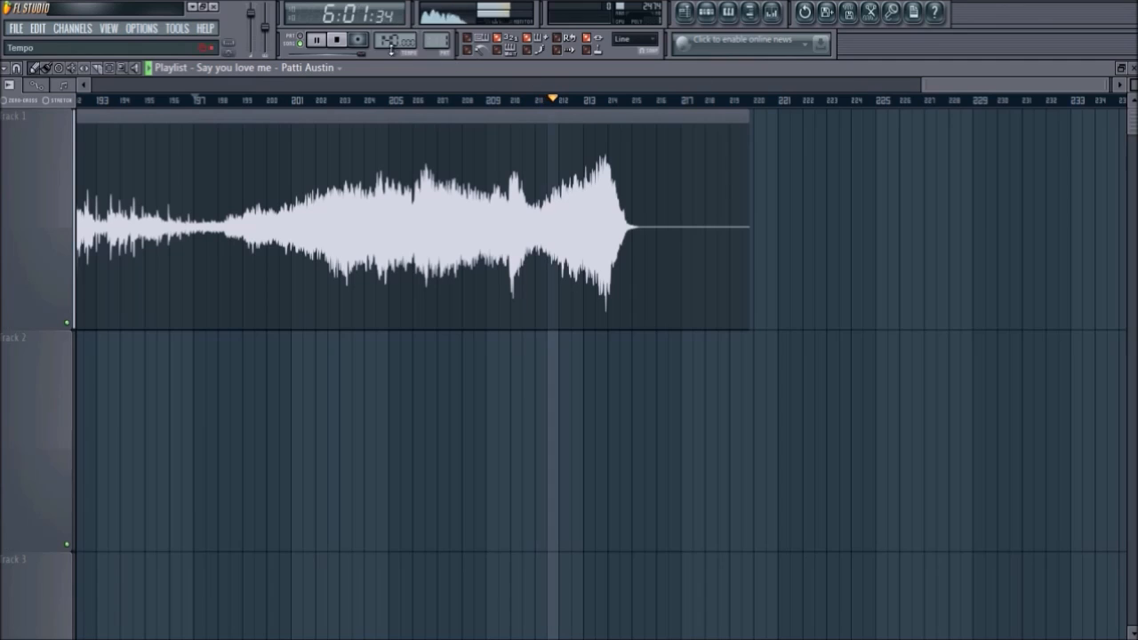
- Stop playback, slice the Track 1 audio clip just after bar 197, and delete the portion before the cut
{"action": "left_click", "coordinate": [343, 40]}
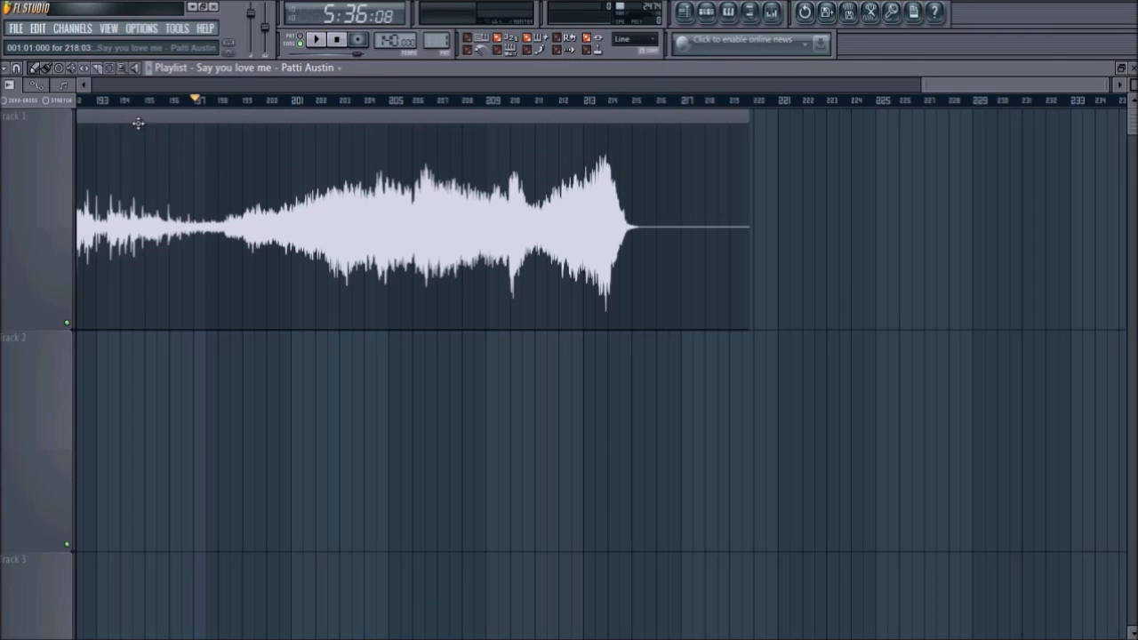
{"action": "left_click", "coordinate": [108, 69]}
{"action": "left_click", "coordinate": [98, 70]}
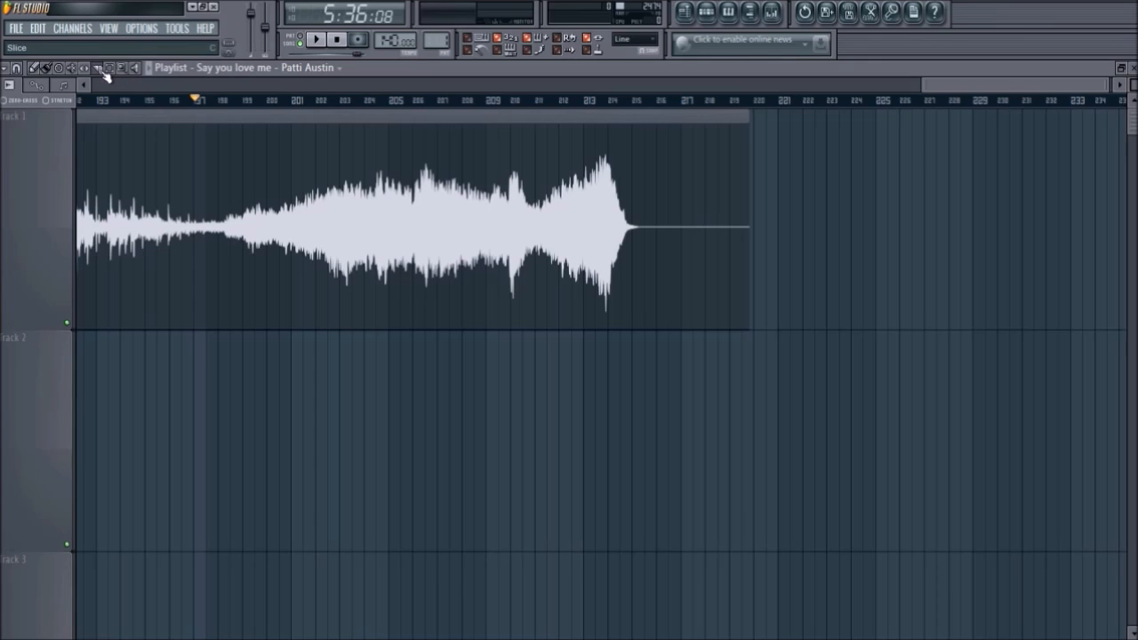
{"action": "left_click_drag", "start_coordinate": [211, 314], "coordinate": [210, 167]}
{"action": "right_click", "coordinate": [160, 213]}
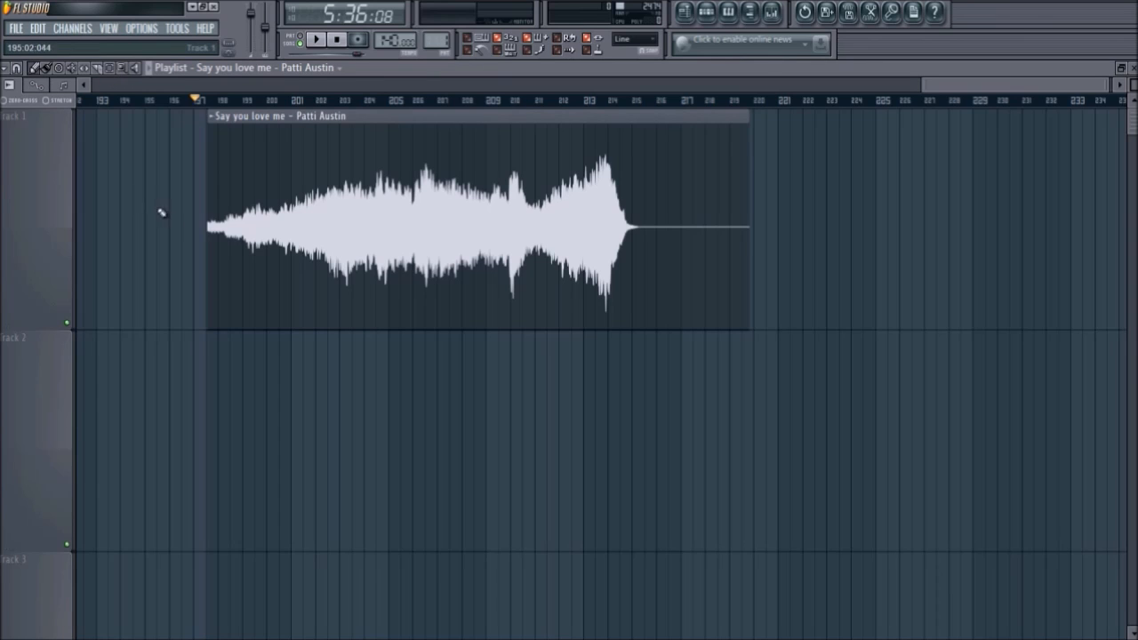
{"action": "right_click", "coordinate": [160, 214], "text": "ctrl"}
- Move the remaining audio clip to bar 1 of the playlist and reset playback to the beginning
{"action": "left_click_drag", "start_coordinate": [1066, 182], "coordinate": [115, 195]}
{"action": "left_click", "coordinate": [339, 40]}
{"action": "key", "text": "2"}
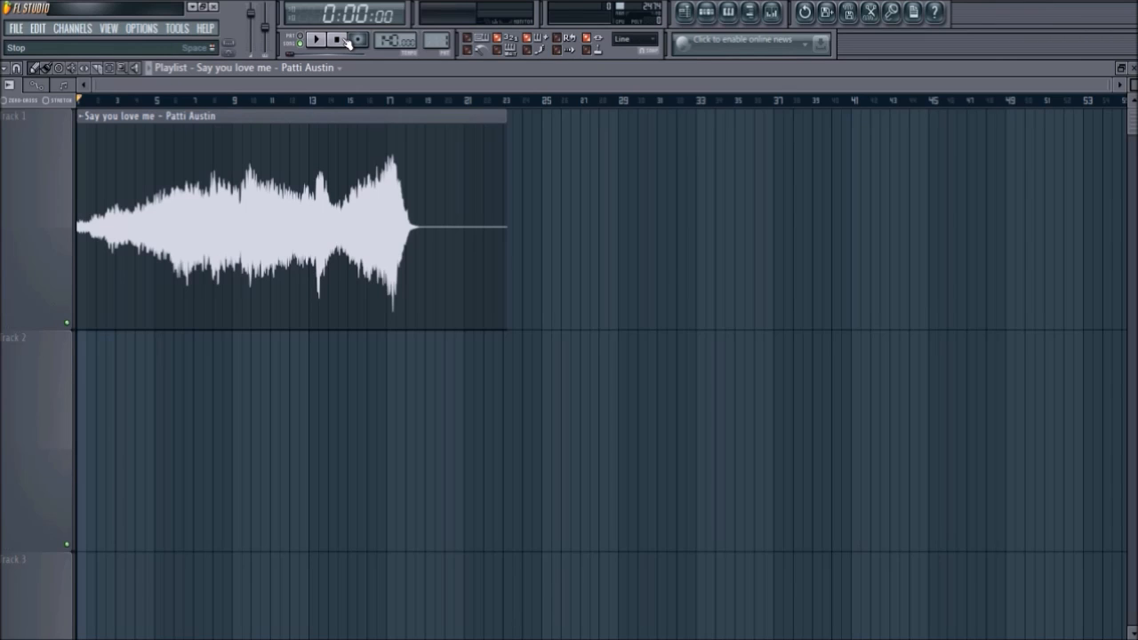
- Delete the audio clip from the playlist and open the Say you love me channel's sample for editing in Edison
{"action": "right_click", "coordinate": [379, 272]}
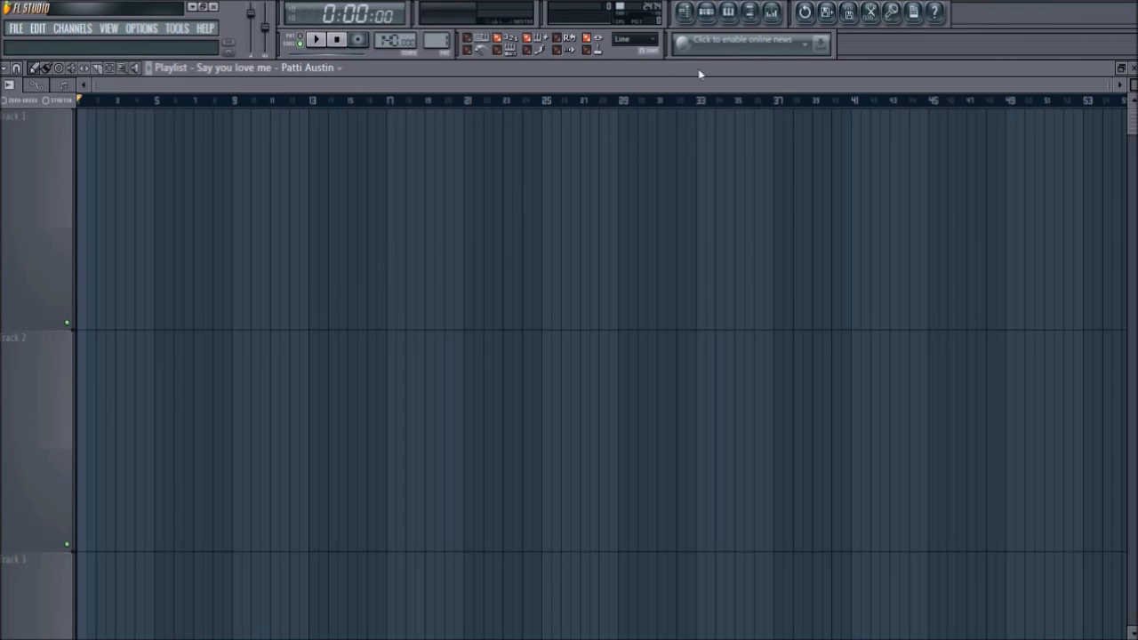
{"action": "left_click", "coordinate": [707, 12]}
{"action": "right_click", "coordinate": [89, 101]}
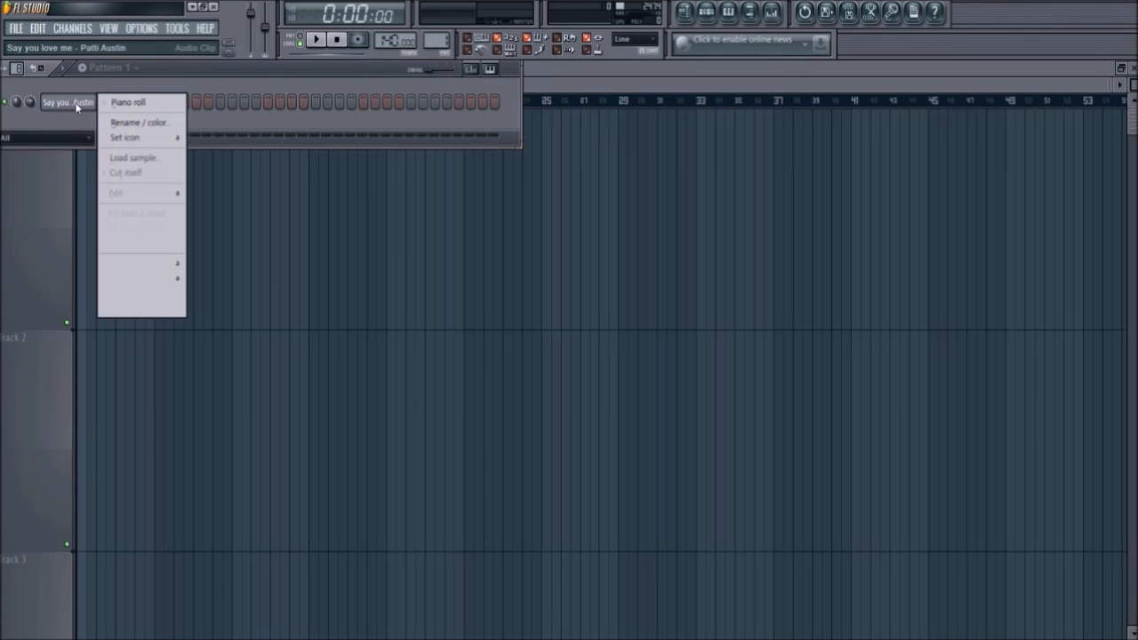
{"action": "left_click", "coordinate": [71, 102]}
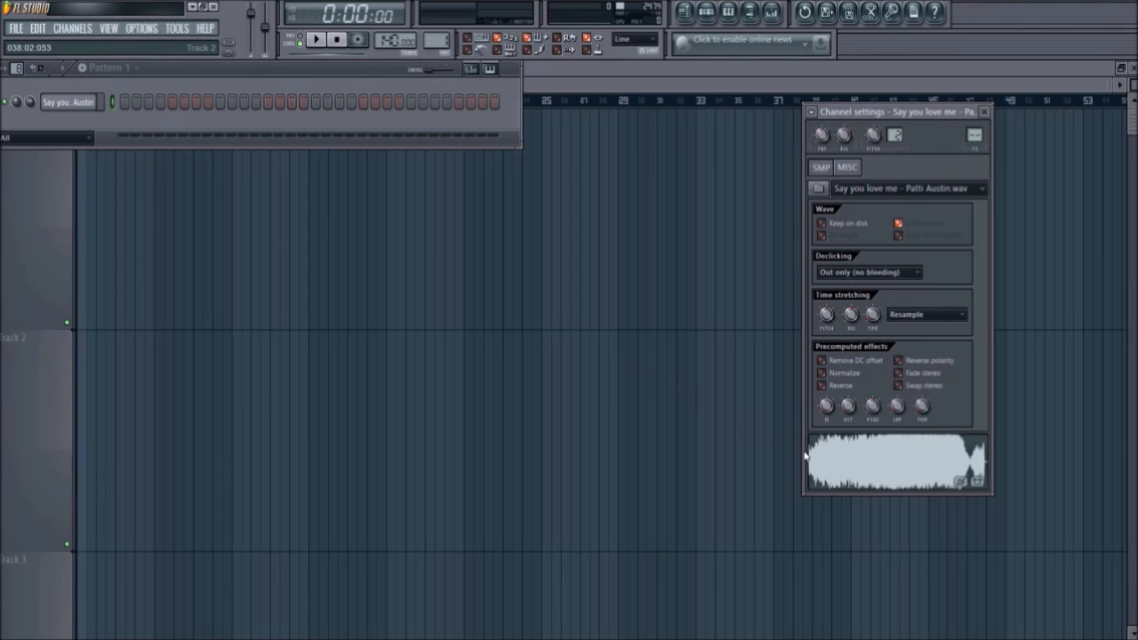
{"action": "right_click", "coordinate": [849, 449]}
{"action": "left_click", "coordinate": [886, 484]}
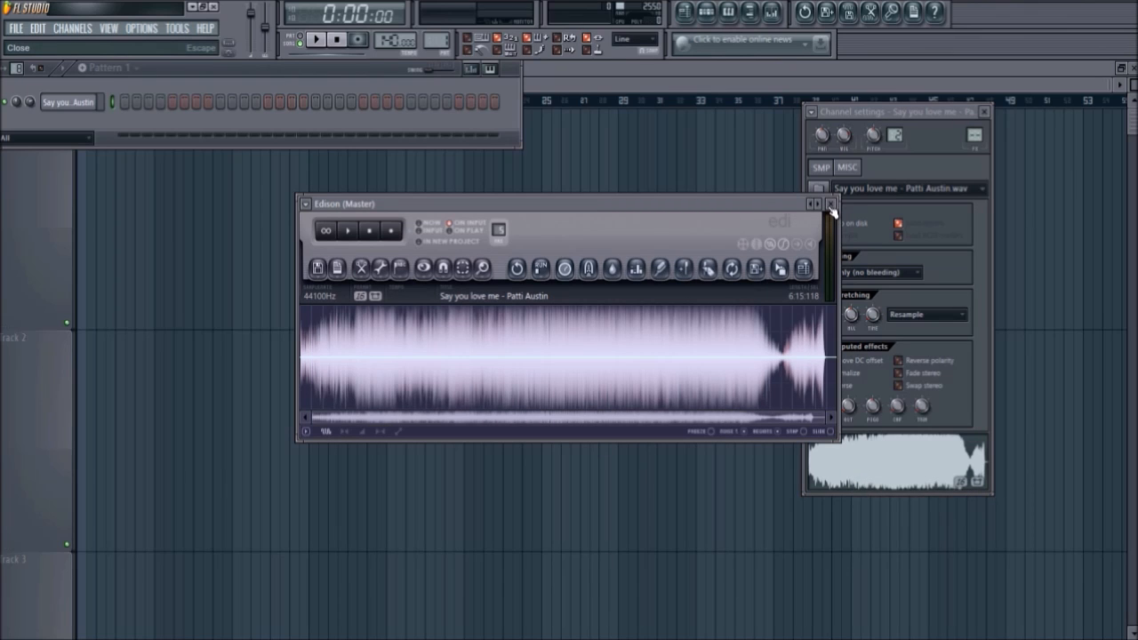
- Close Edison, reopen the channel's sample in it for editing, and maximize the editor window
{"action": "left_click", "coordinate": [831, 205]}
{"action": "right_click", "coordinate": [869, 454]}
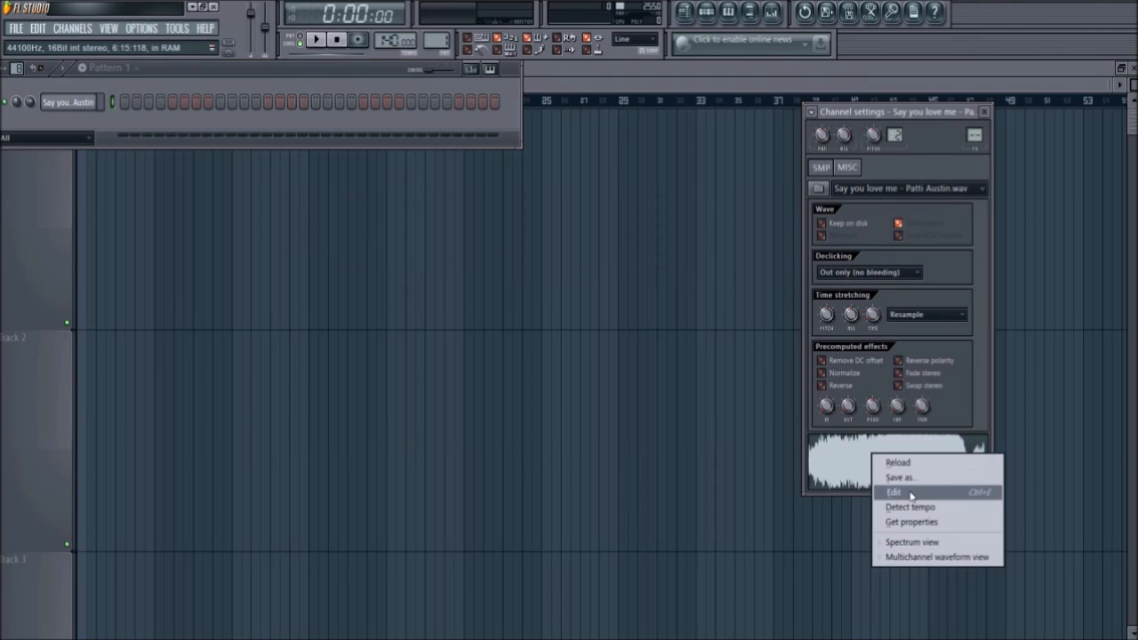
{"action": "left_click", "coordinate": [911, 493]}
{"action": "right_click", "coordinate": [896, 463]}
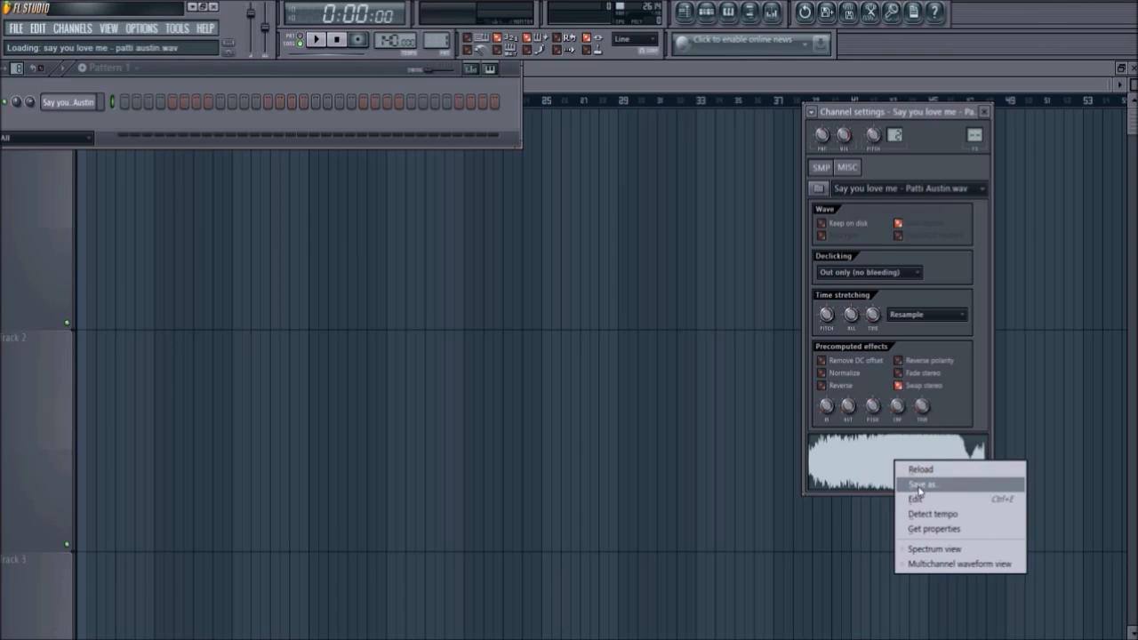
{"action": "left_click", "coordinate": [921, 500]}
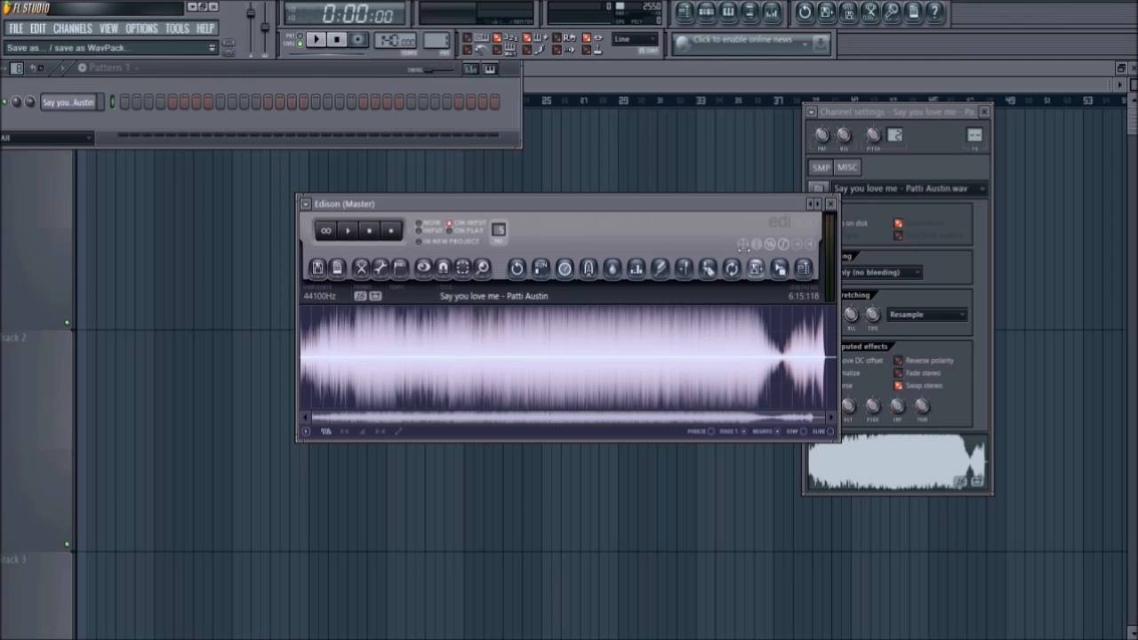
{"action": "double_click", "coordinate": [763, 204]}
{"action": "right_click", "coordinate": [740, 287]}
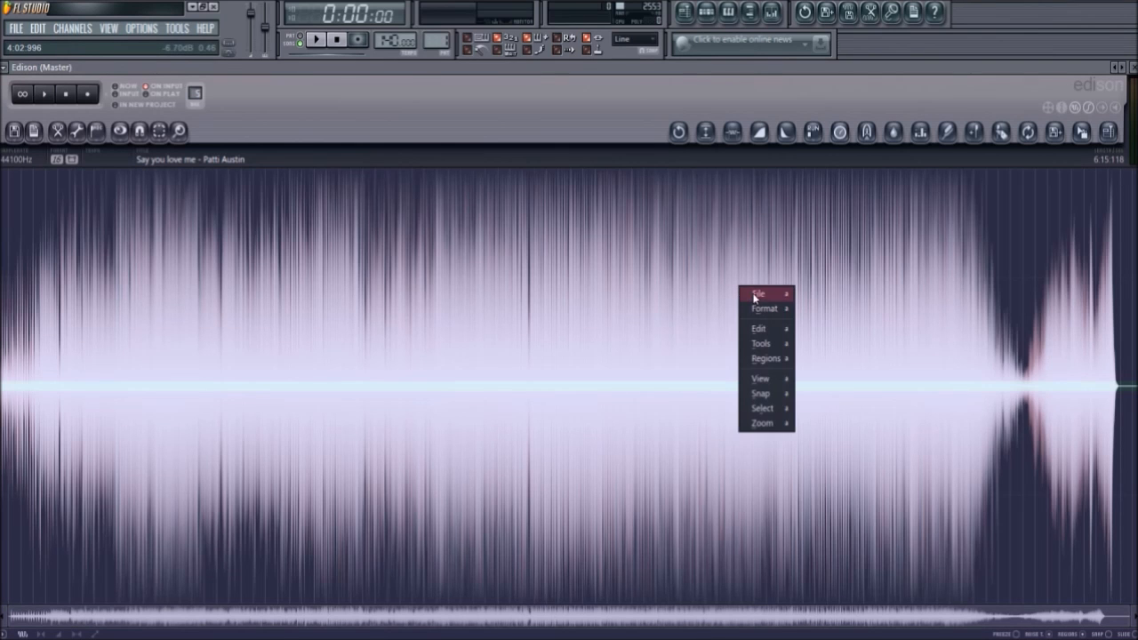
{"action": "left_click", "coordinate": [756, 294]}
{"action": "left_click", "coordinate": [669, 131]}
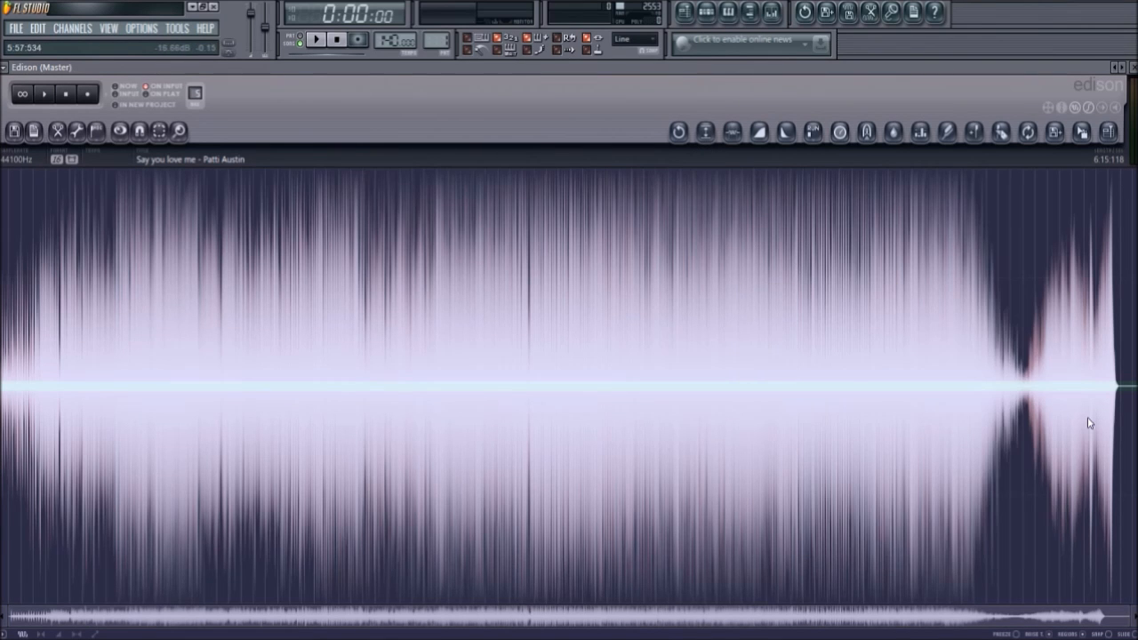
- Select the sample from its start to about 5:36.5, where the outro begins, and delete that audio
{"action": "scroll", "coordinate": [1067, 444], "scroll_direction": "up", "scroll_amount": 3}
{"action": "scroll", "coordinate": [987, 551], "scroll_direction": "up", "scroll_amount": 2}
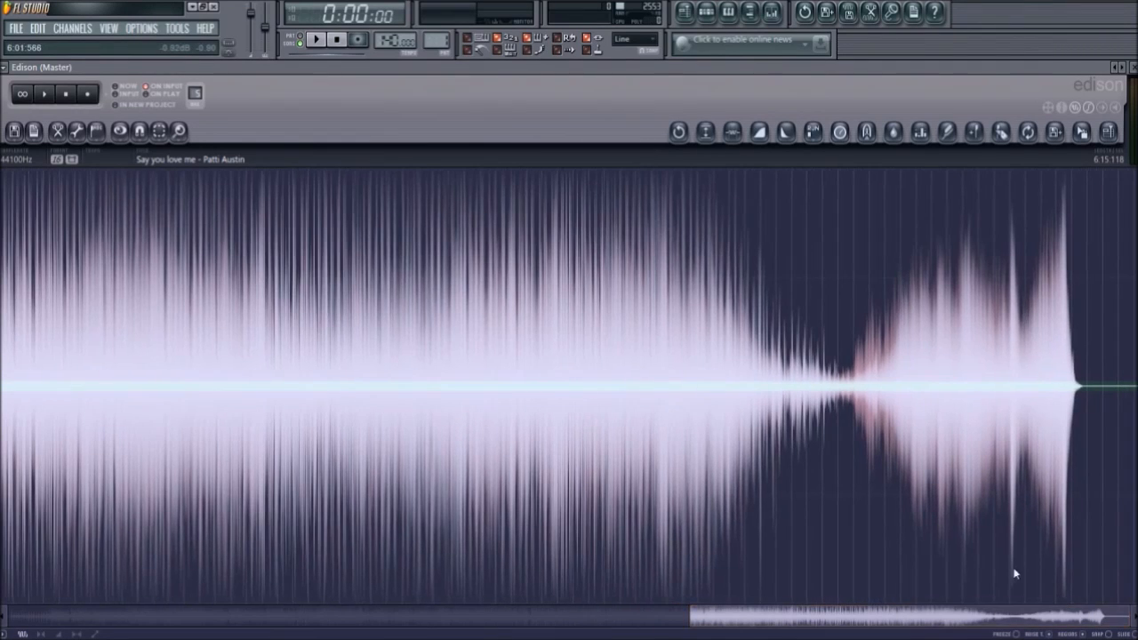
{"action": "left_click_drag", "start_coordinate": [854, 398], "coordinate": [660, 420]}
{"action": "scroll", "coordinate": [660, 419], "scroll_direction": "down", "scroll_amount": 5}
{"action": "left_click_drag", "start_coordinate": [951, 407], "coordinate": [1, 371]}
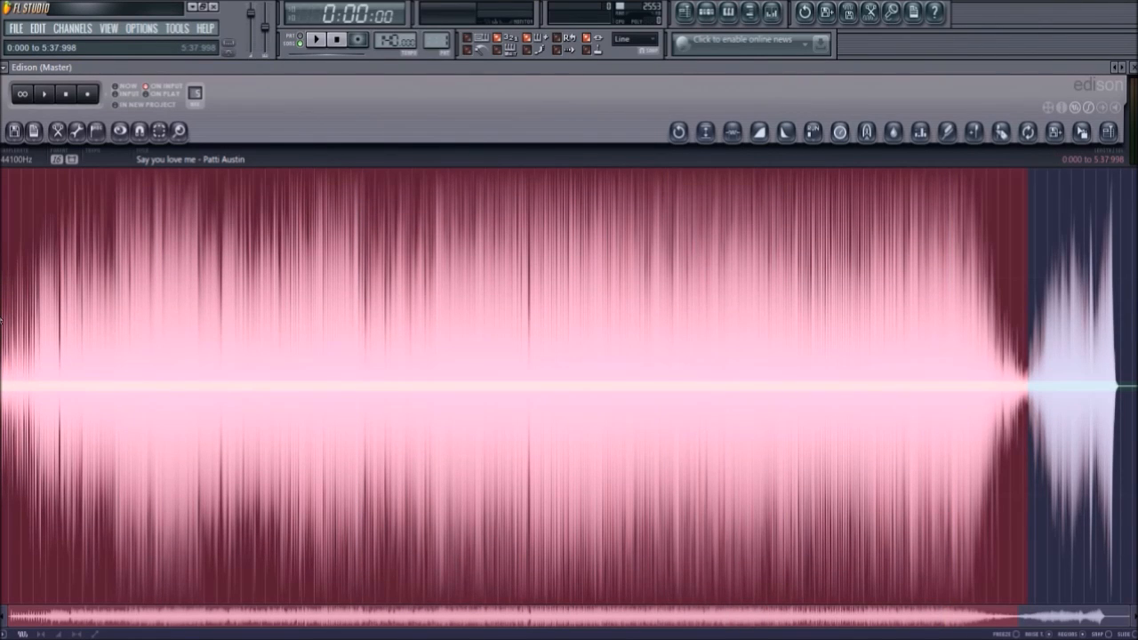
{"action": "left_click_drag", "start_coordinate": [1030, 458], "coordinate": [1025, 422]}
{"action": "scroll", "coordinate": [1025, 422], "scroll_direction": "up", "scroll_amount": 4}
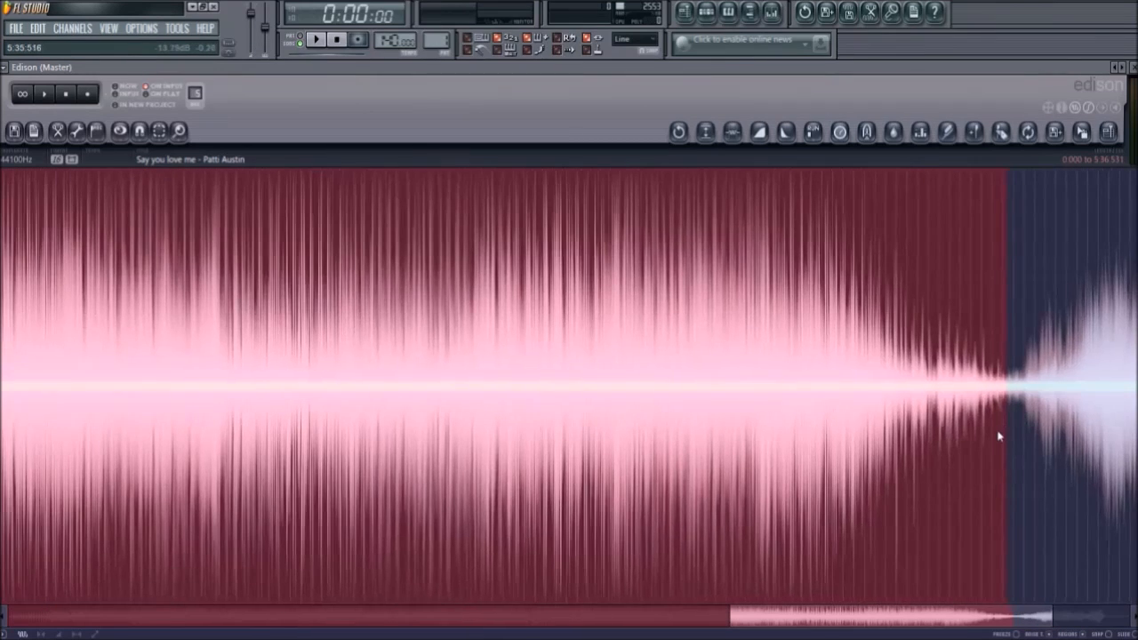
{"action": "key", "text": "Delete"}
{"action": "scroll", "coordinate": [987, 449], "scroll_direction": "down", "scroll_amount": 4}
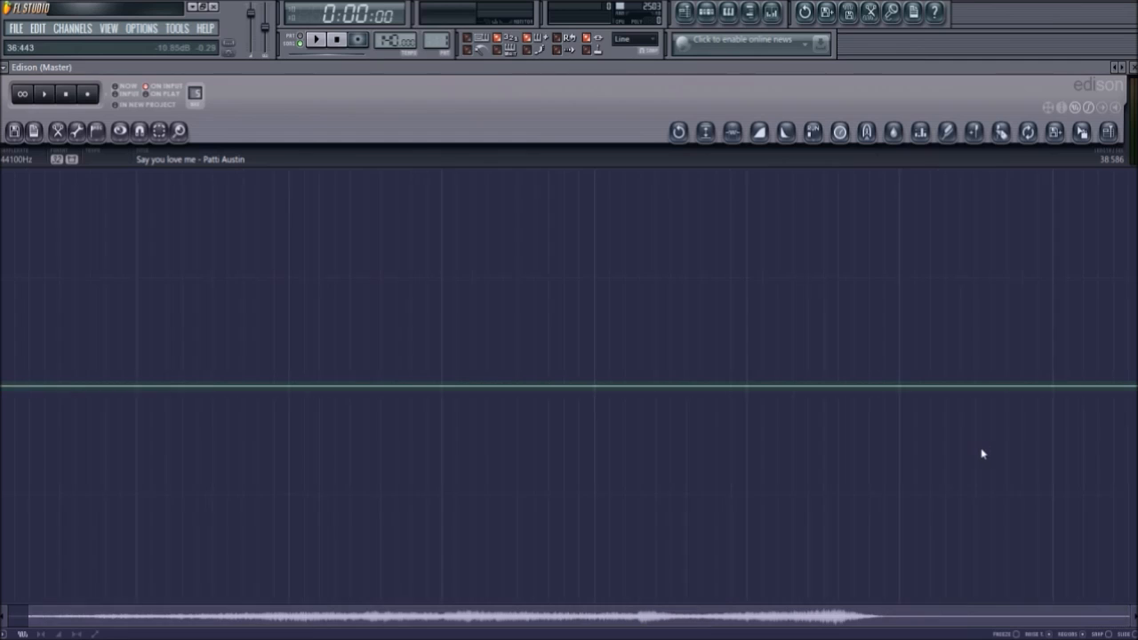
- Play the opening of the trimmed sample to examine where the first phrase should begin
{"action": "left_click", "coordinate": [50, 98]}
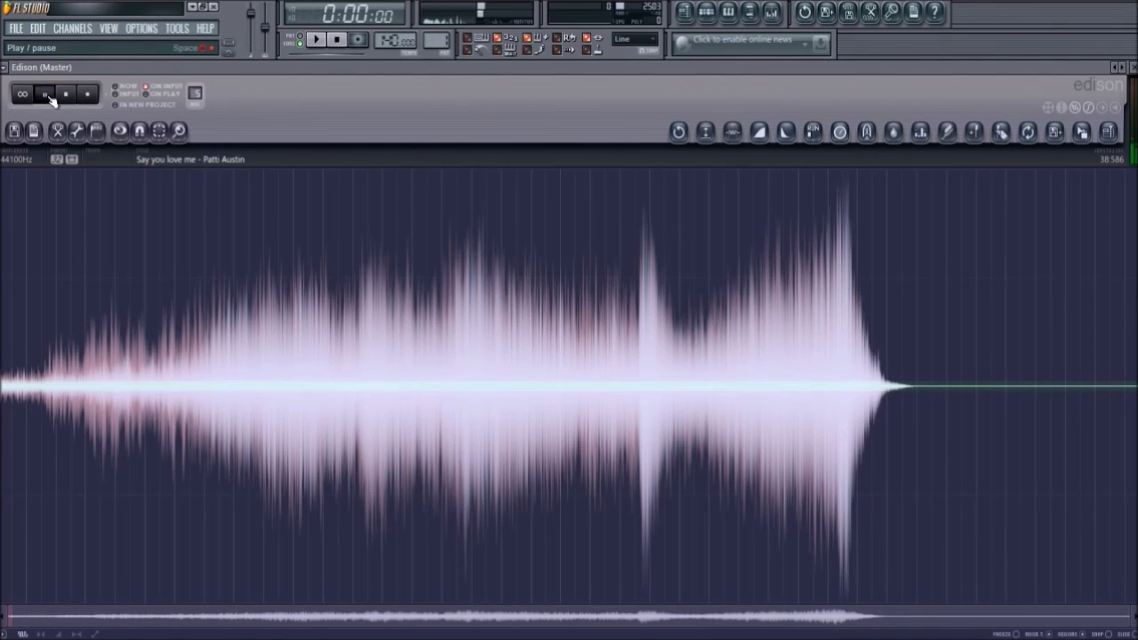
{"action": "left_click", "coordinate": [73, 96]}
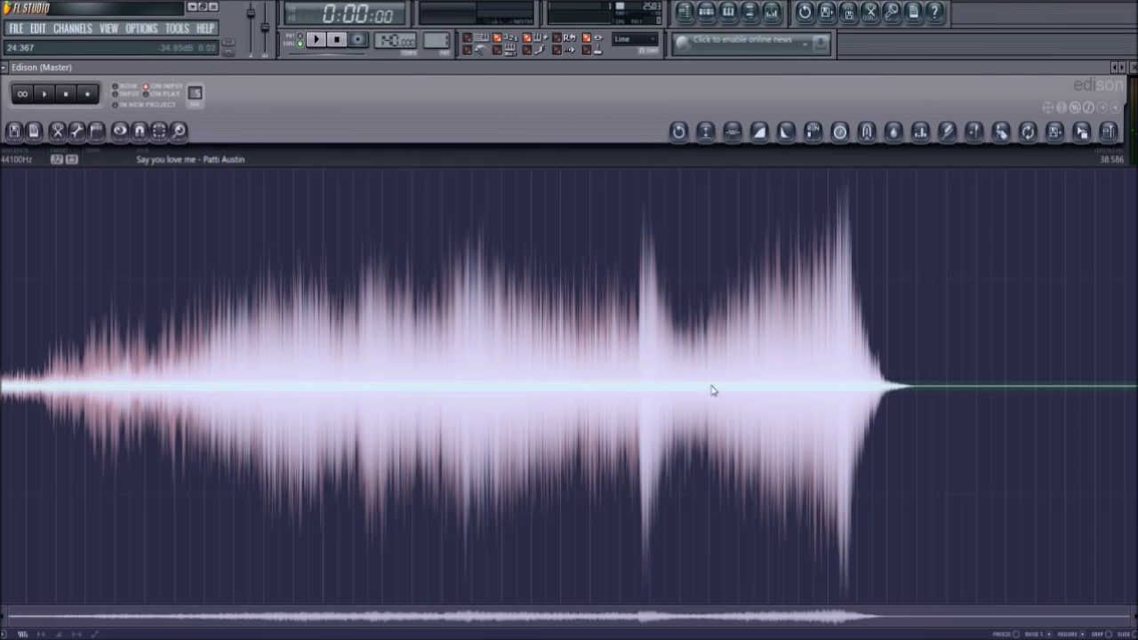
{"action": "scroll", "coordinate": [133, 415], "scroll_direction": "up", "scroll_amount": 2}
{"action": "left_click", "coordinate": [70, 422]}
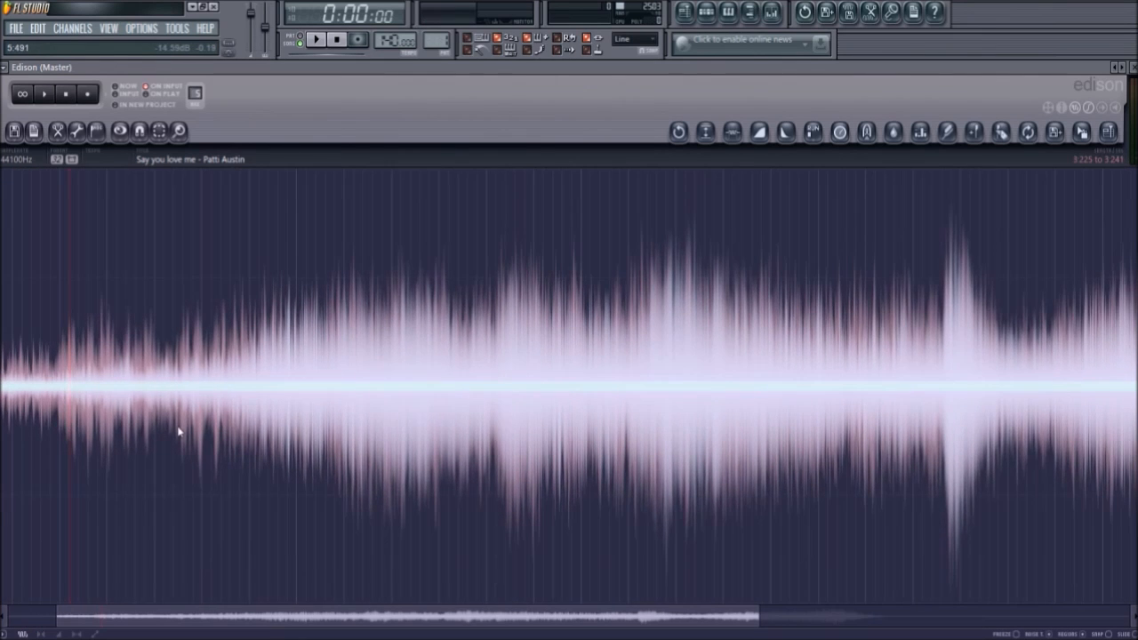
{"action": "scroll", "coordinate": [179, 431], "scroll_direction": "left", "scroll_amount": 1}
{"action": "left_click", "coordinate": [156, 426]}
{"action": "key", "text": "space"}
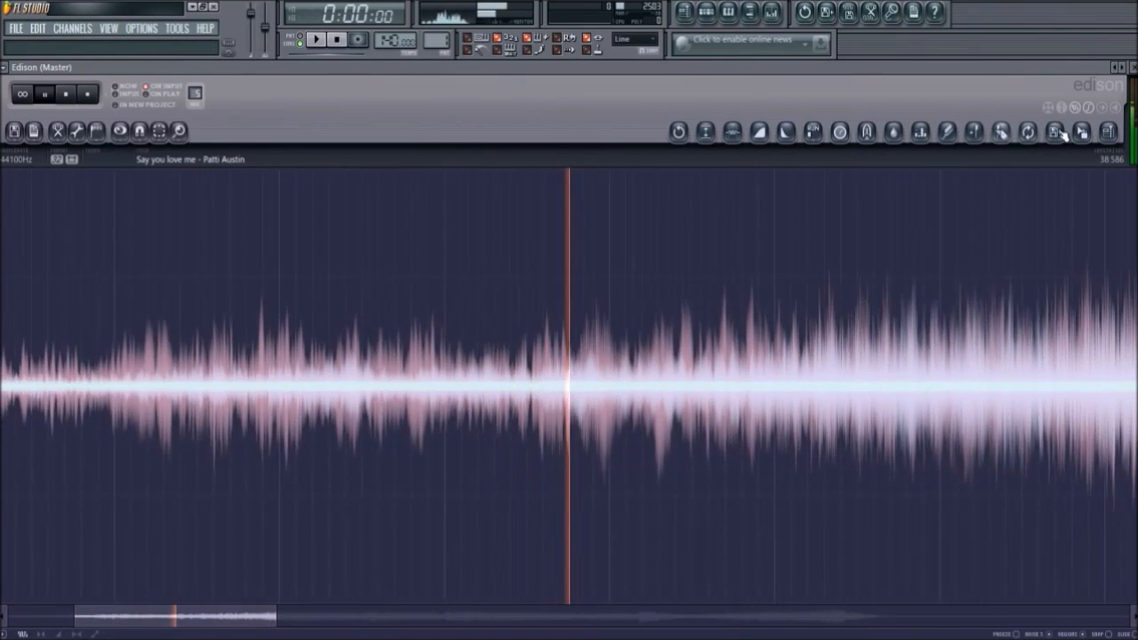
{"action": "left_click", "coordinate": [1109, 117]}
{"action": "key", "text": "space"}
- Select the audio from about 6.79 to 7.51 seconds and play it to check the cut point
{"action": "left_click", "coordinate": [571, 398]}
{"action": "left_click", "coordinate": [559, 399]}
{"action": "scroll", "coordinate": [580, 409], "scroll_direction": "up", "scroll_amount": 4}
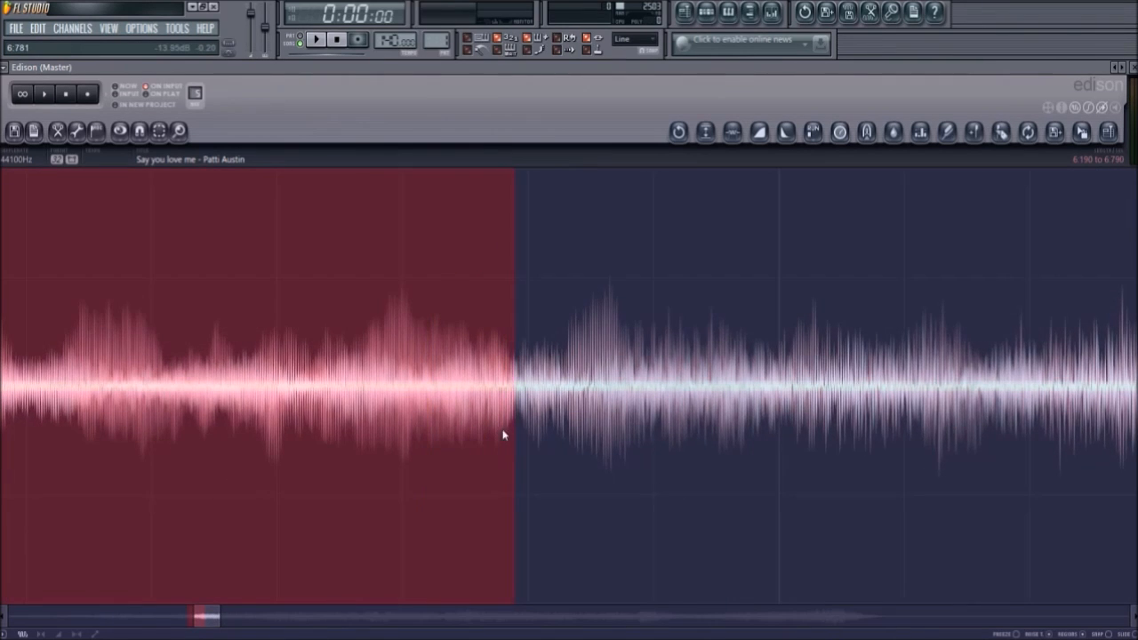
{"action": "scroll", "coordinate": [491, 431], "scroll_direction": "down", "scroll_amount": 2}
{"action": "left_click_drag", "start_coordinate": [406, 397], "coordinate": [494, 393]}
{"action": "key", "text": "space"}
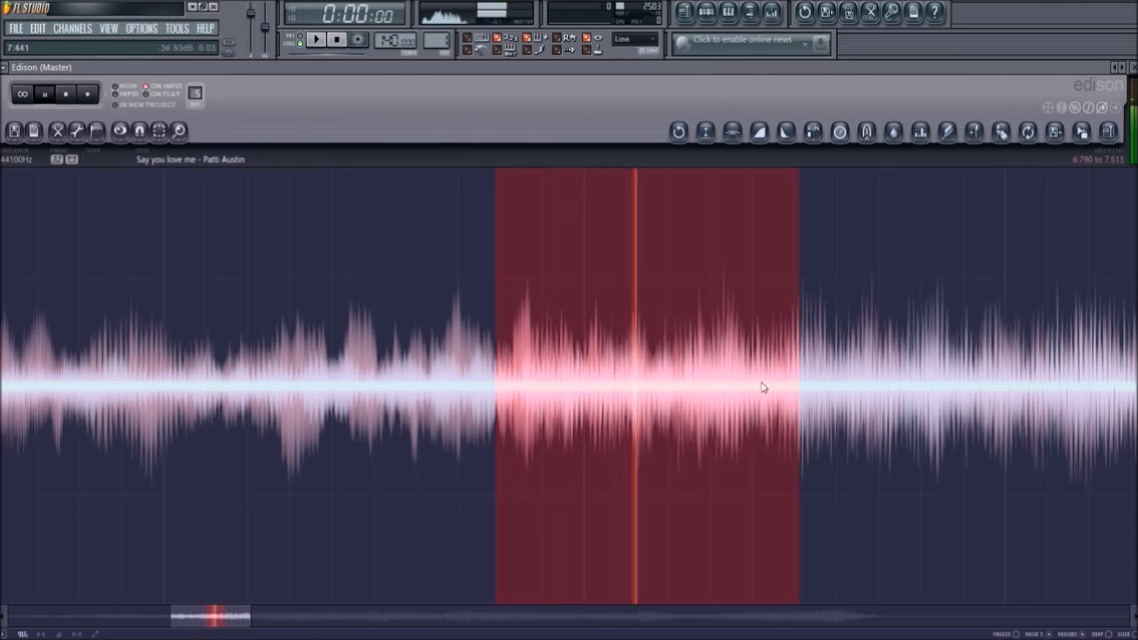
- Change the selection to start at about 6.31 seconds and fine-tune its end to 6.791 seconds
{"action": "left_click_drag", "start_coordinate": [798, 370], "coordinate": [293, 371]}
{"action": "scroll", "coordinate": [293, 372], "scroll_direction": "down", "scroll_amount": 3}
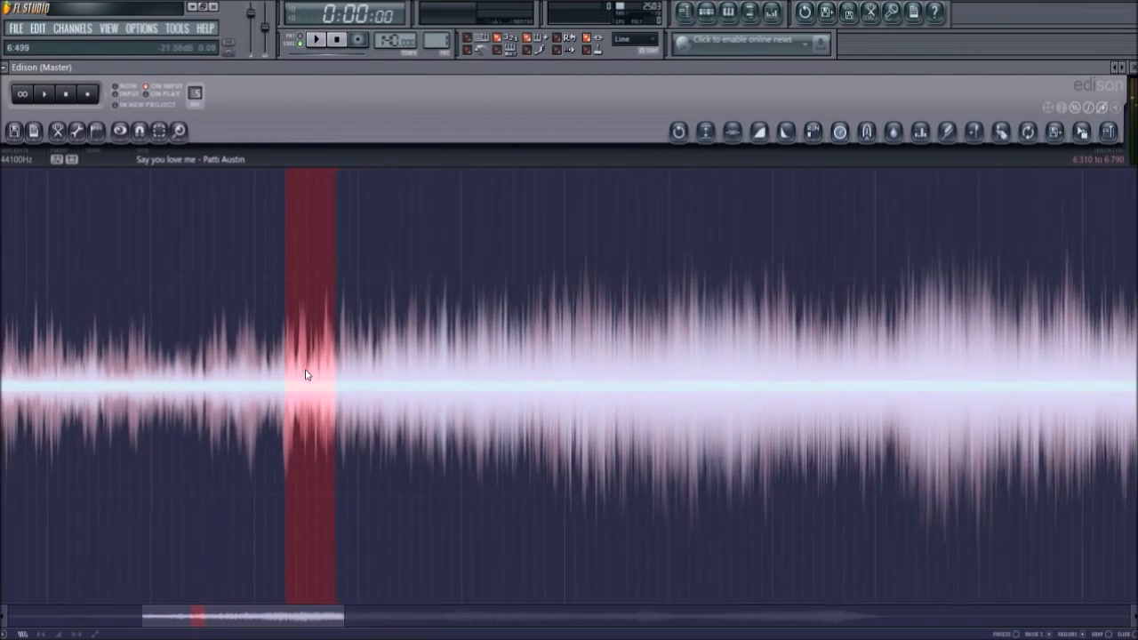
{"action": "scroll", "coordinate": [308, 373], "scroll_direction": "up", "scroll_amount": 7}
{"action": "scroll", "coordinate": [893, 428], "scroll_direction": "up", "scroll_amount": 1}
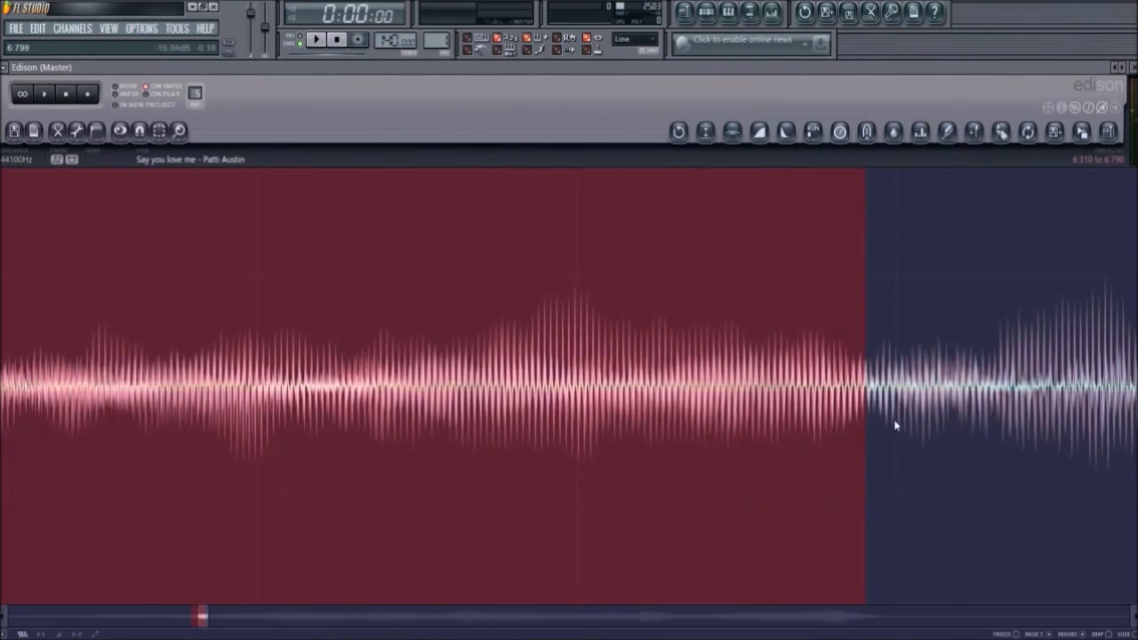
{"action": "left_click_drag", "start_coordinate": [863, 412], "coordinate": [923, 411]}
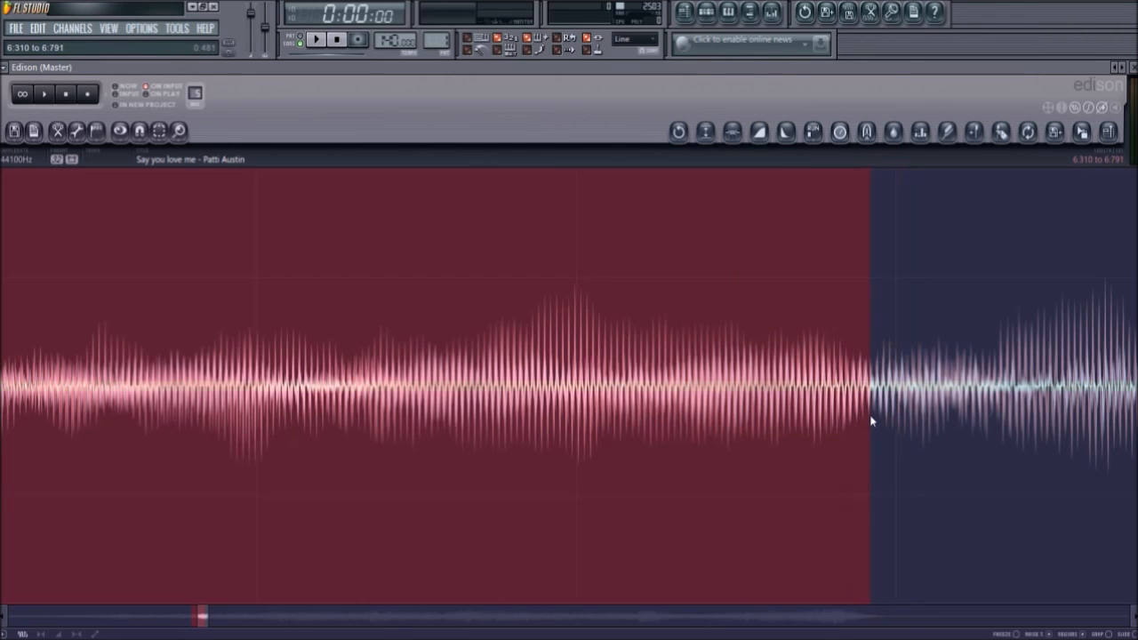
- Extend the selection back to the start of the sample, covering 0 to about 6.79 seconds, and delete it
{"action": "scroll", "coordinate": [871, 422], "scroll_direction": "down", "scroll_amount": 8}
{"action": "scroll", "coordinate": [391, 405], "scroll_direction": "down", "scroll_amount": 3}
{"action": "left_click_drag", "start_coordinate": [307, 411], "coordinate": [5, 418]}
{"action": "scroll", "coordinate": [204, 437], "scroll_direction": "down", "scroll_amount": 2}
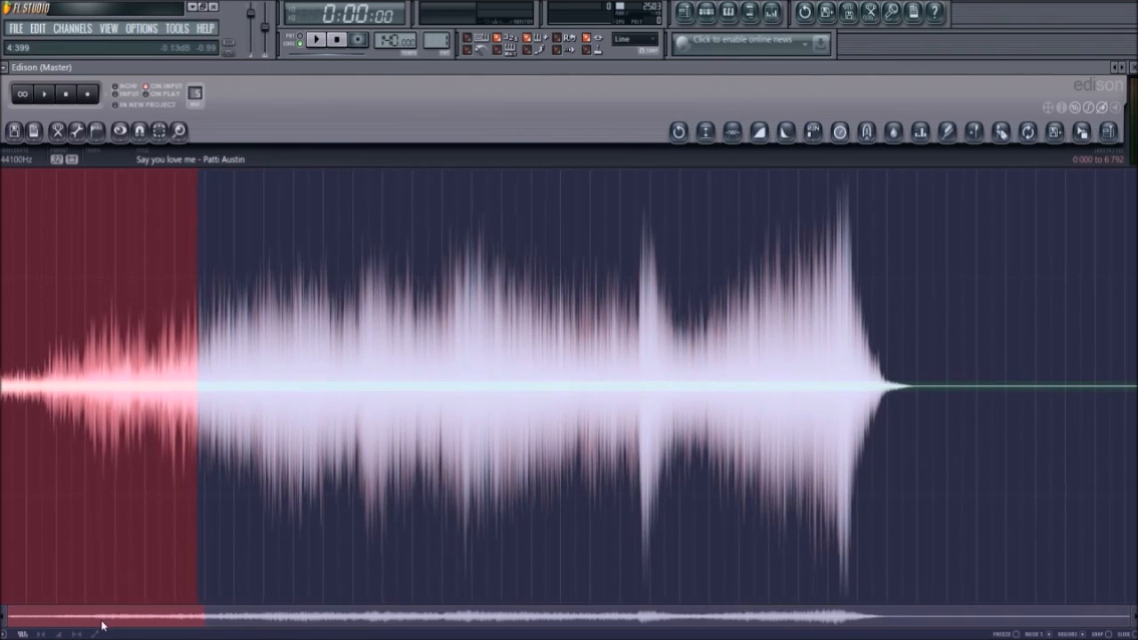
{"action": "scroll", "coordinate": [2, 452], "scroll_direction": "up", "scroll_amount": 1}
{"action": "key", "text": "Delete"}
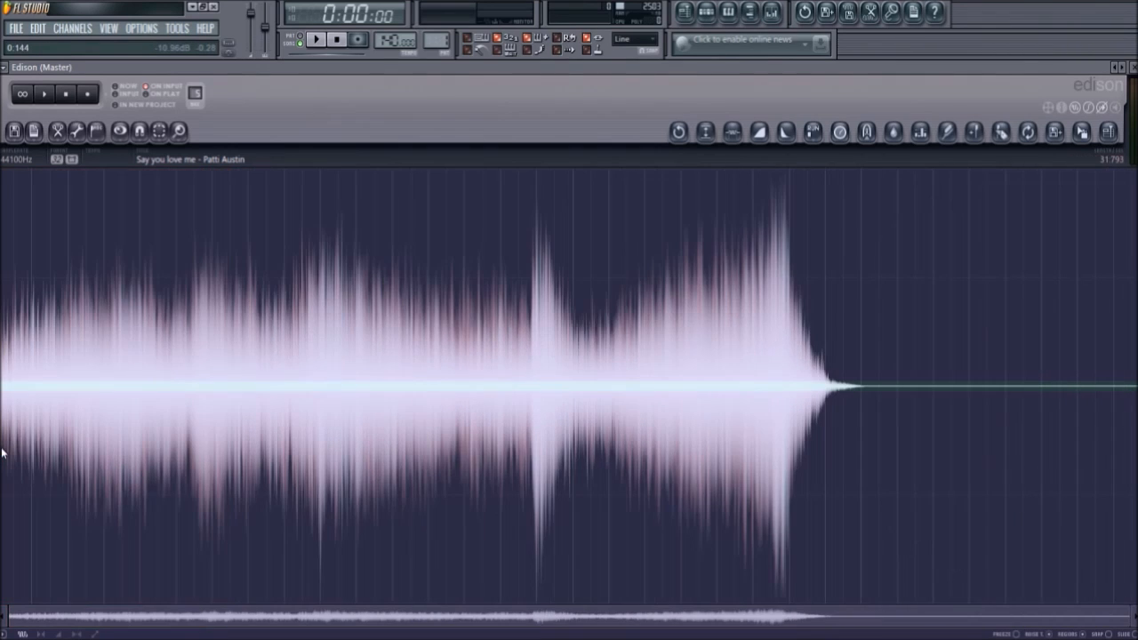
- Play the new beginning of the sample to check that it starts cleanly
{"action": "scroll", "coordinate": [59, 433], "scroll_direction": "up", "scroll_amount": 4}
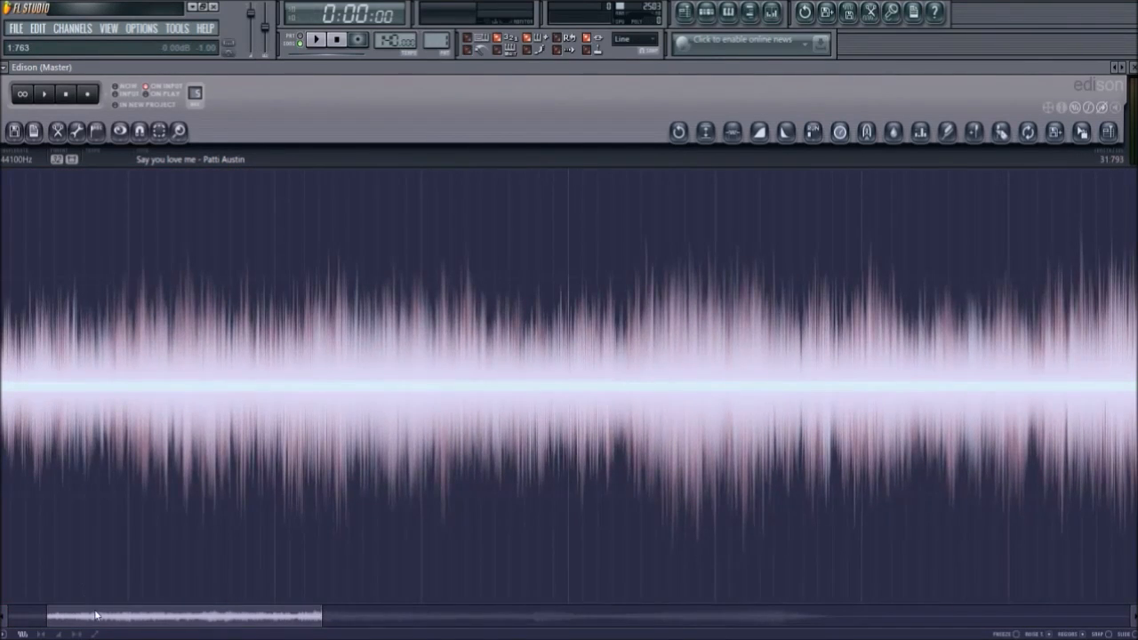
{"action": "scroll", "coordinate": [53, 516], "scroll_direction": "up", "scroll_amount": 2}
{"action": "left_click_drag", "start_coordinate": [46, 610], "coordinate": [30, 597]}
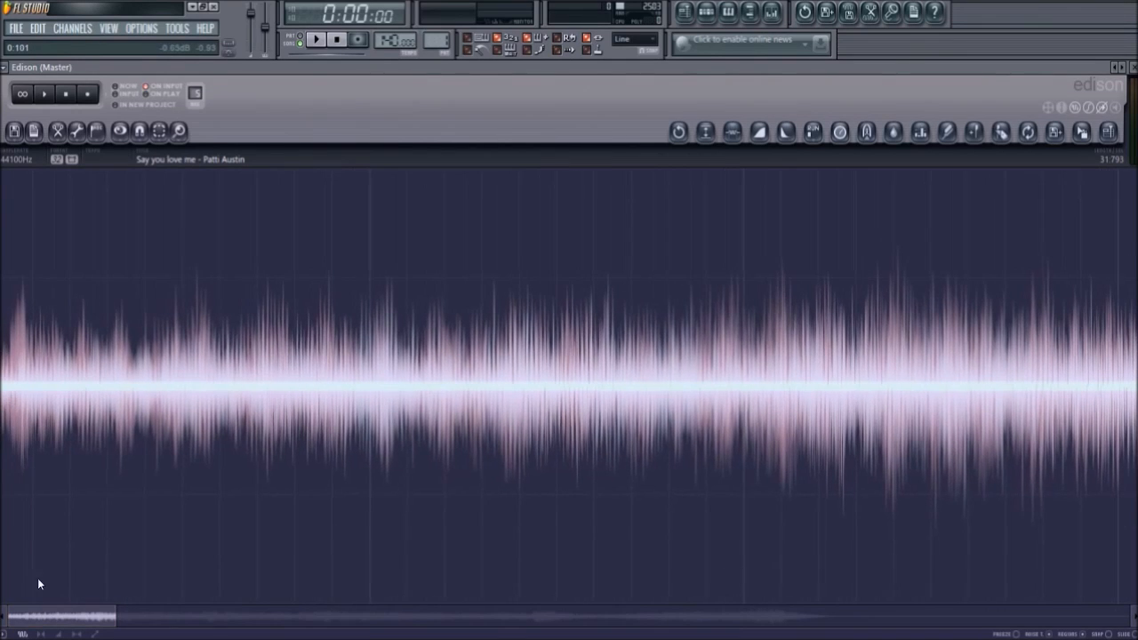
{"action": "left_click", "coordinate": [44, 93]}
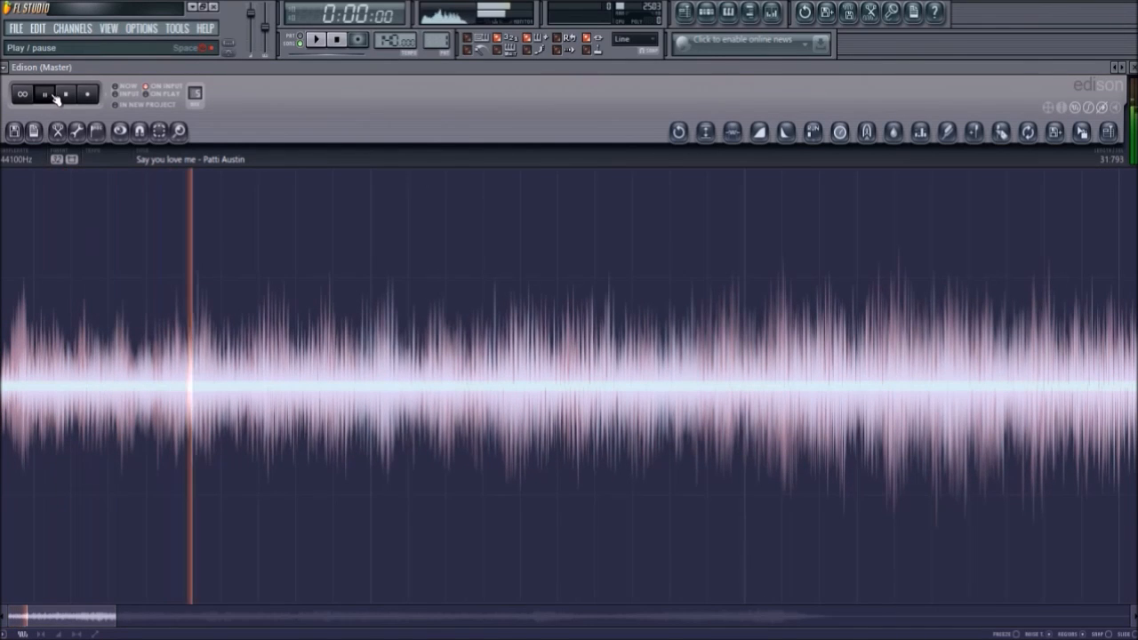
{"action": "left_click", "coordinate": [65, 93]}
- Delete the trailing silence at the end of the sample and apply medium grid-slicing to the remaining audio
{"action": "scroll", "coordinate": [189, 399], "scroll_direction": "down", "scroll_amount": 6}
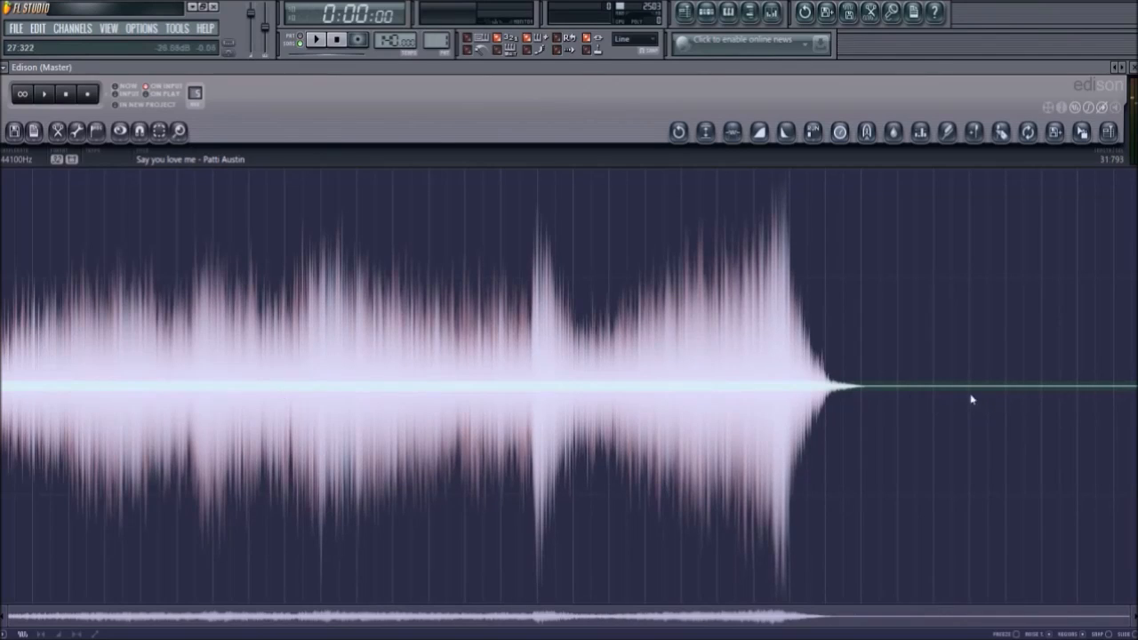
{"action": "left_click_drag", "start_coordinate": [854, 415], "coordinate": [1137, 415]}
{"action": "key", "text": "Delete"}
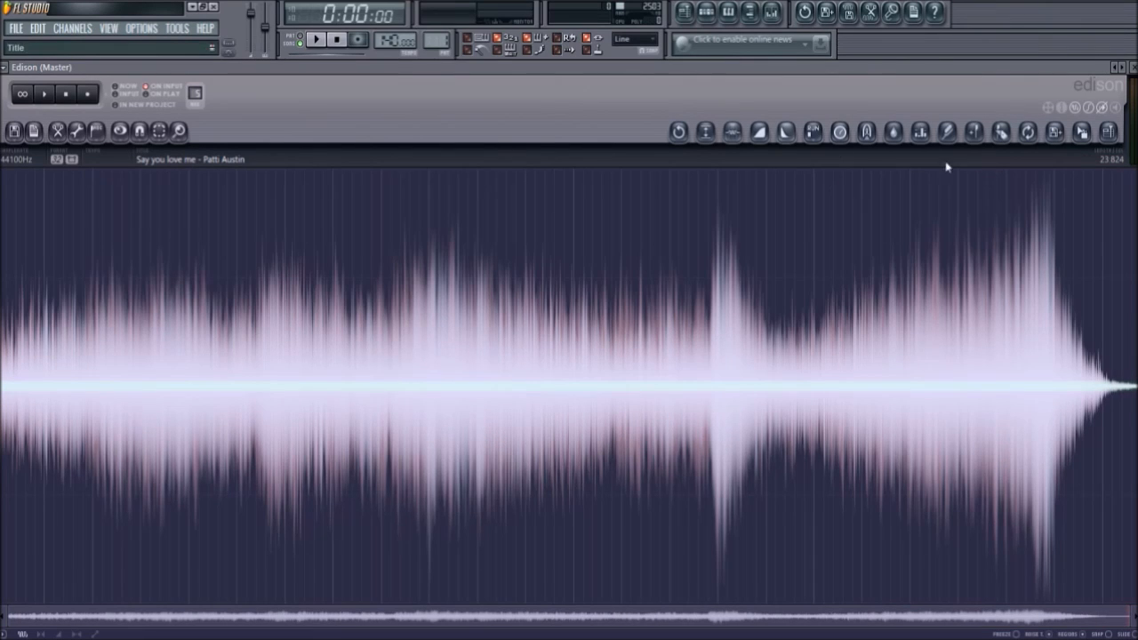
{"action": "left_click", "coordinate": [1002, 132]}
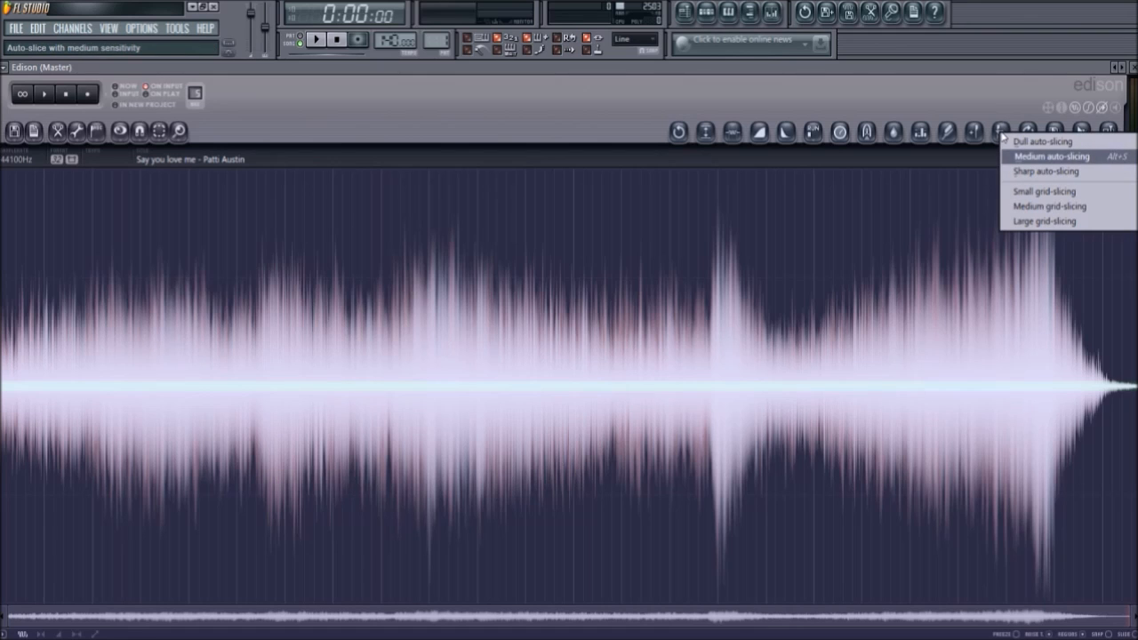
{"action": "left_click", "coordinate": [1042, 206]}
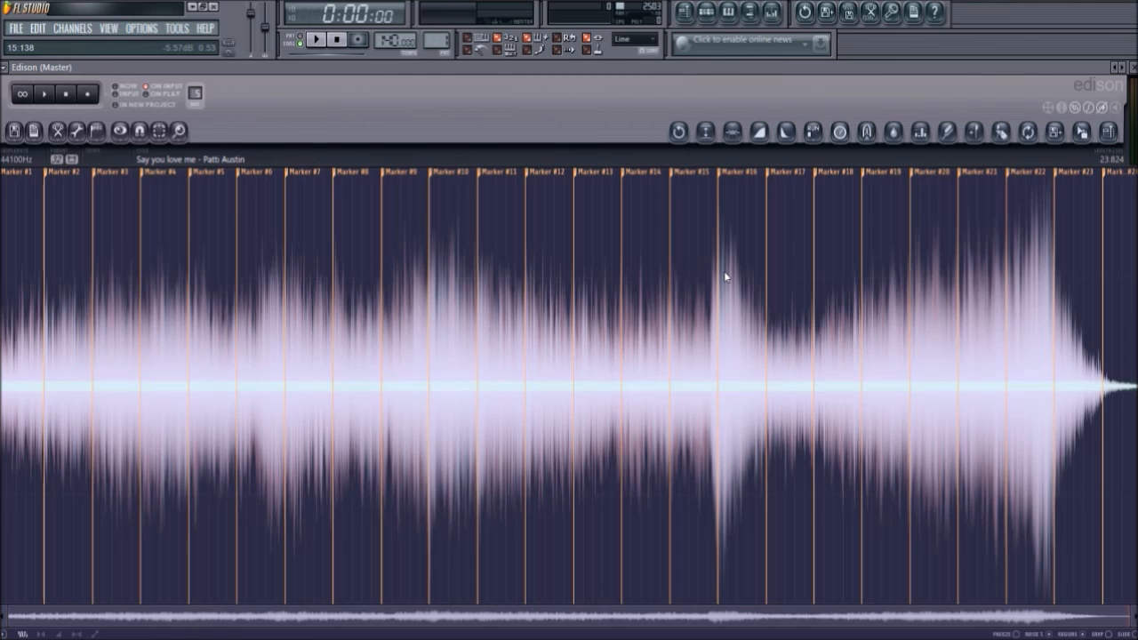
- Undo the grid slicing and add a marker at the start of the sample
{"action": "key", "text": "ctrl+z"}
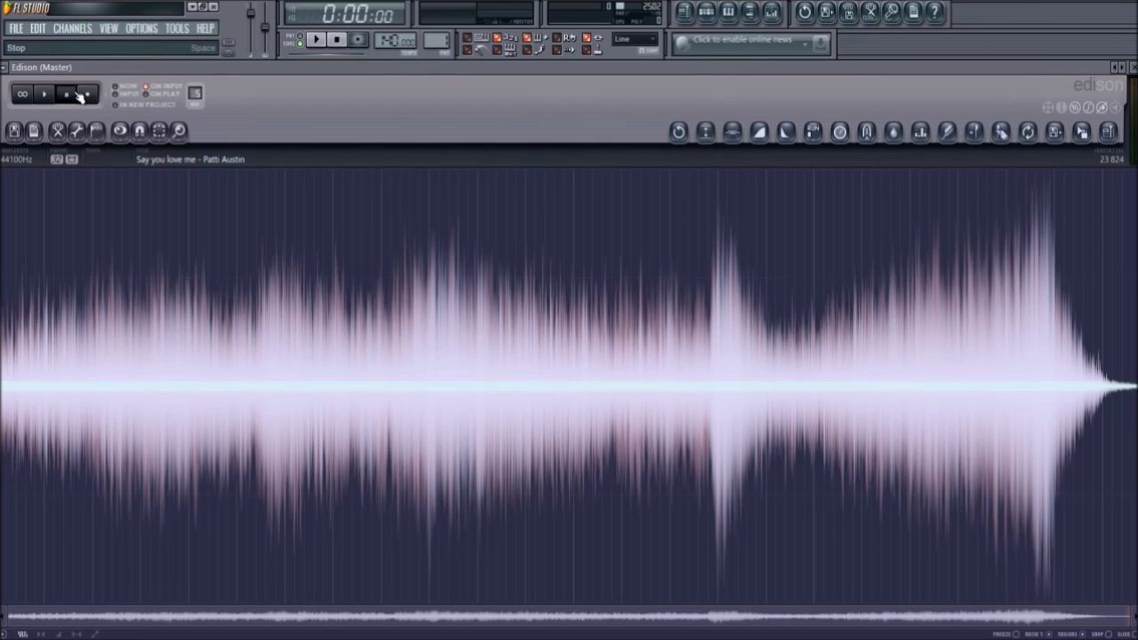
{"action": "left_click", "coordinate": [978, 135]}
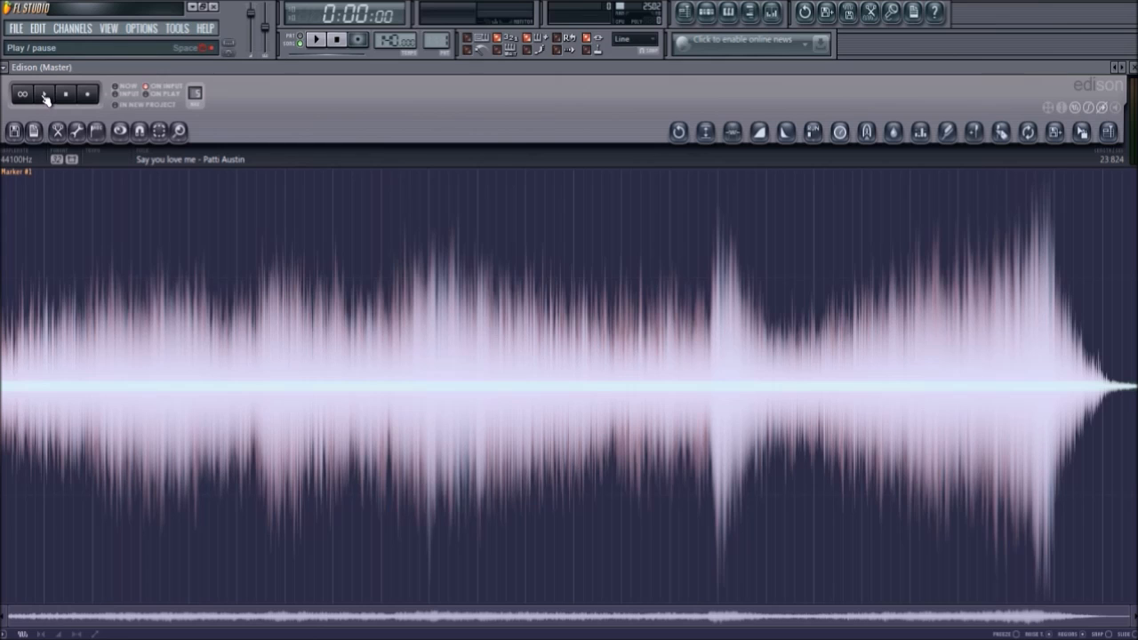
- Play the sample and add ten more slice markers during playback, at roughly even intervals up to about 10.17 seconds
{"action": "key", "text": "space"}
{"action": "left_click", "coordinate": [984, 142]}
{"action": "left_click", "coordinate": [984, 142]}
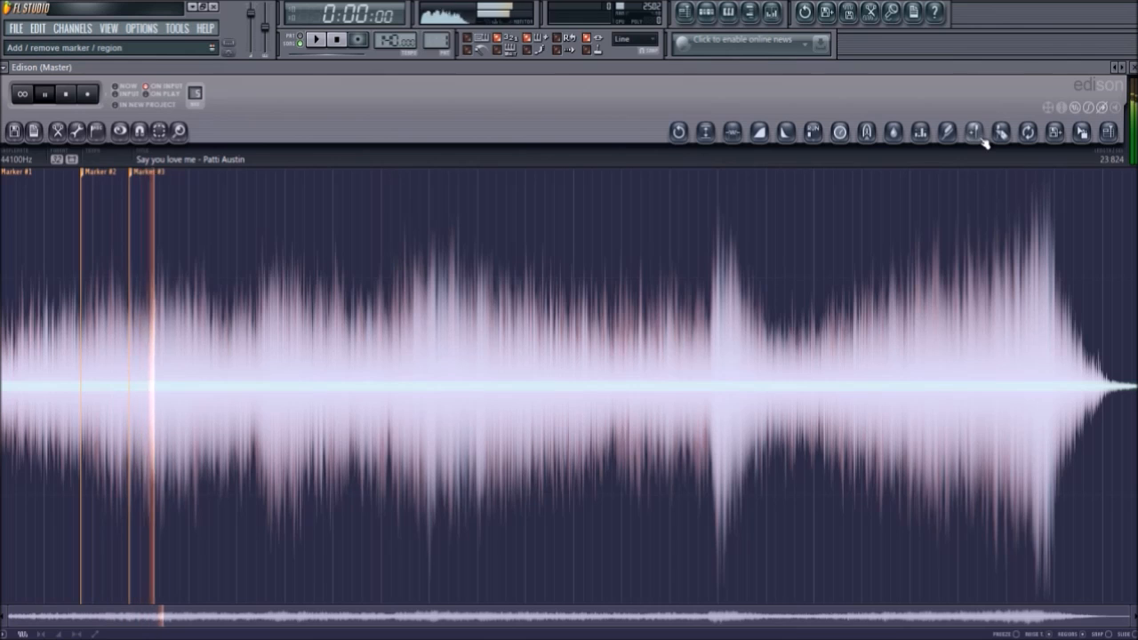
{"action": "left_click", "coordinate": [984, 142]}
{"action": "left_click", "coordinate": [983, 143]}
{"action": "left_click", "coordinate": [983, 142]}
{"action": "left_click", "coordinate": [984, 142]}
{"action": "left_click", "coordinate": [984, 143]}
{"action": "left_click", "coordinate": [984, 143]}
{"action": "left_click", "coordinate": [984, 142]}
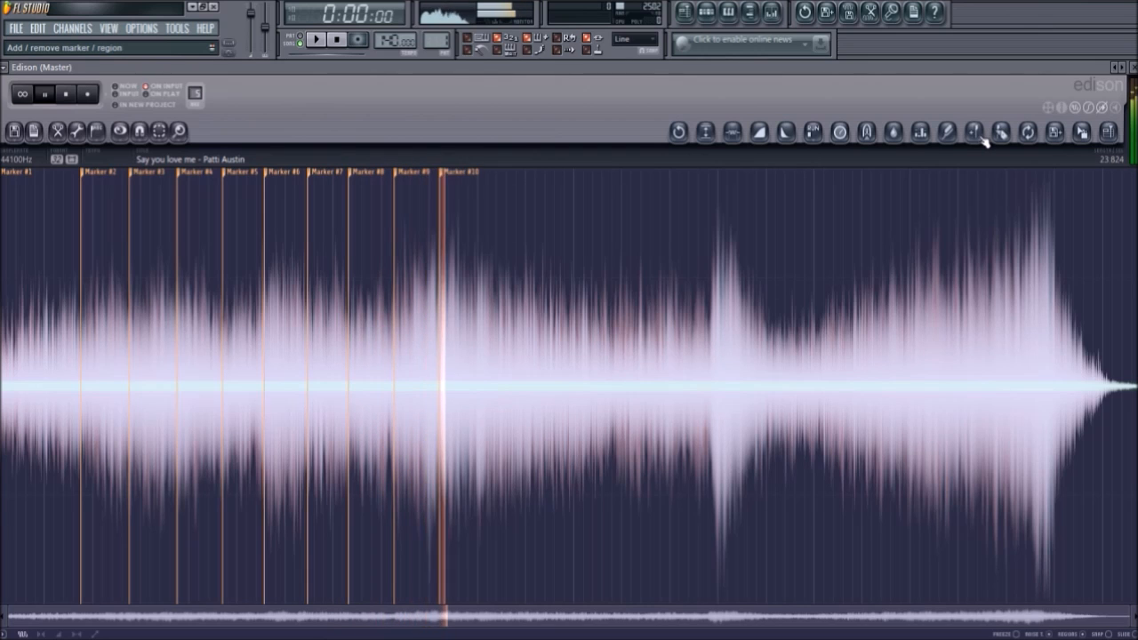
{"action": "left_click", "coordinate": [983, 142]}
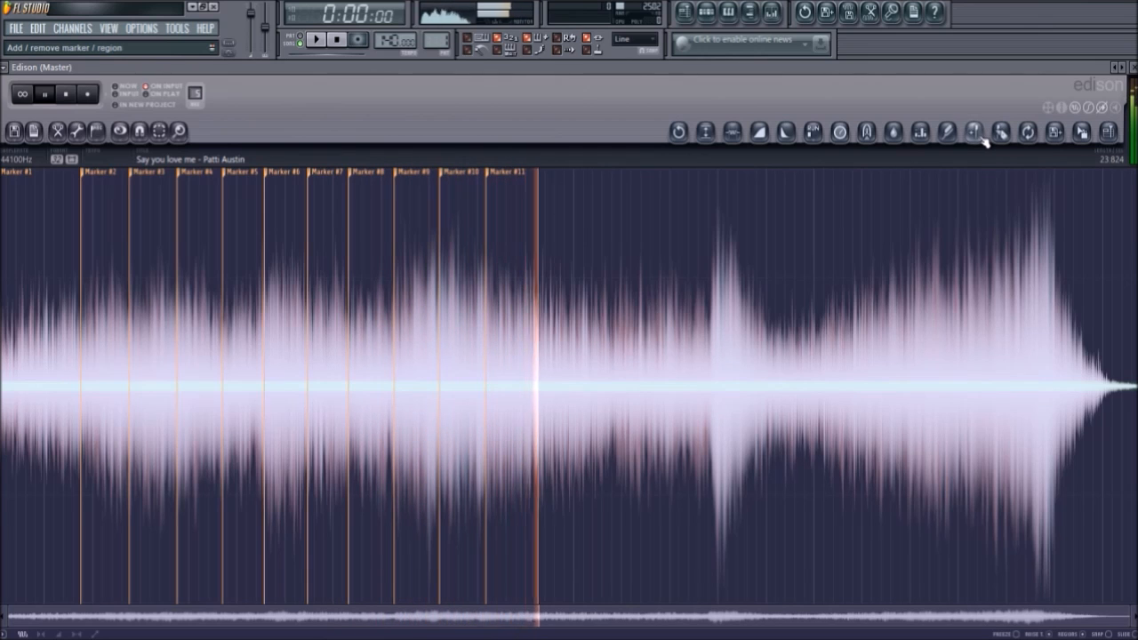
- Select the audio from 10.169 seconds, at marker 11, to 21.001 seconds and play it
{"action": "key", "text": "space"}
{"action": "left_click_drag", "start_coordinate": [501, 334], "coordinate": [726, 332]}
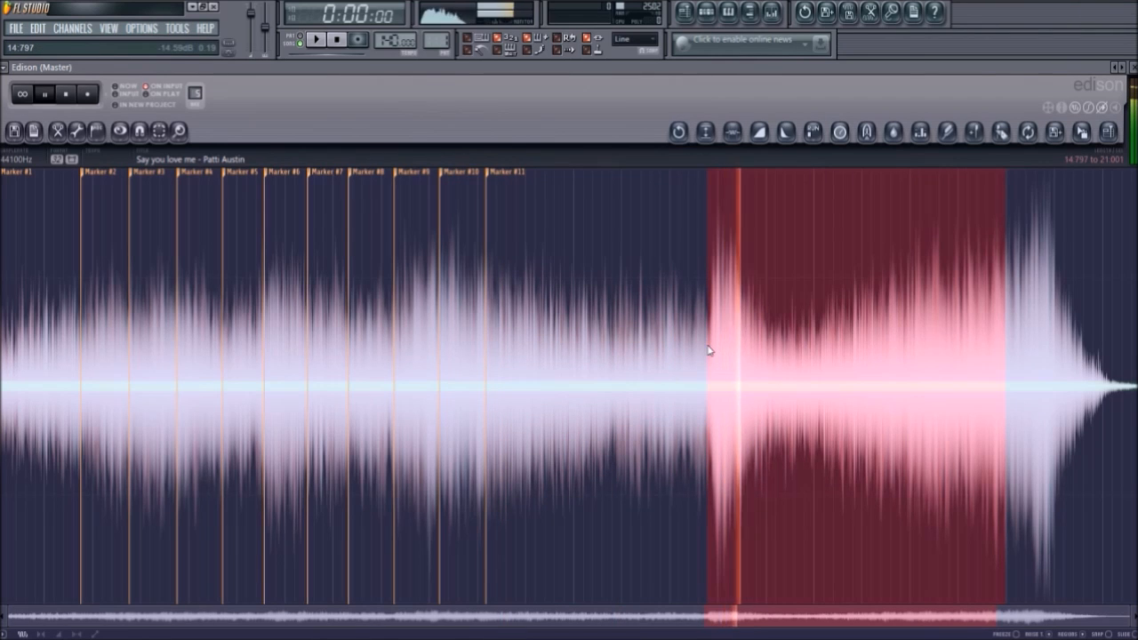
{"action": "left_click_drag", "start_coordinate": [711, 345], "coordinate": [474, 343]}
{"action": "scroll", "coordinate": [510, 335], "scroll_direction": "up", "scroll_amount": 2}
{"action": "scroll", "coordinate": [463, 348], "scroll_direction": "up", "scroll_amount": 3}
{"action": "key", "text": "space"}
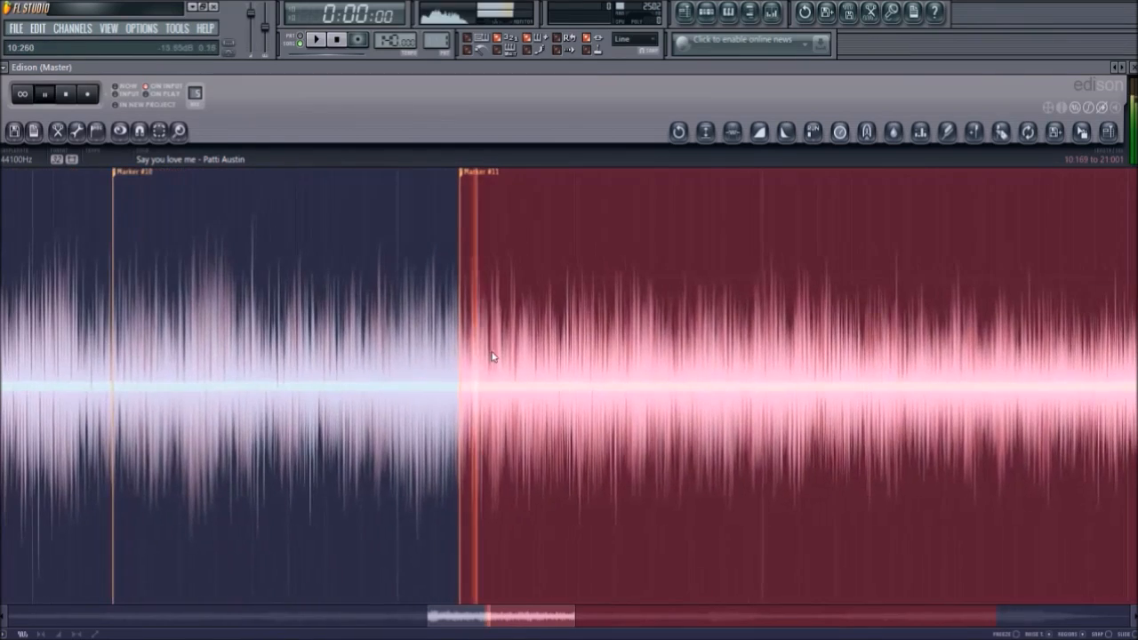
- Fine-tune the selection's start to 10.257 seconds and delete the selected audio
{"action": "left_click_drag", "start_coordinate": [463, 368], "coordinate": [489, 365]}
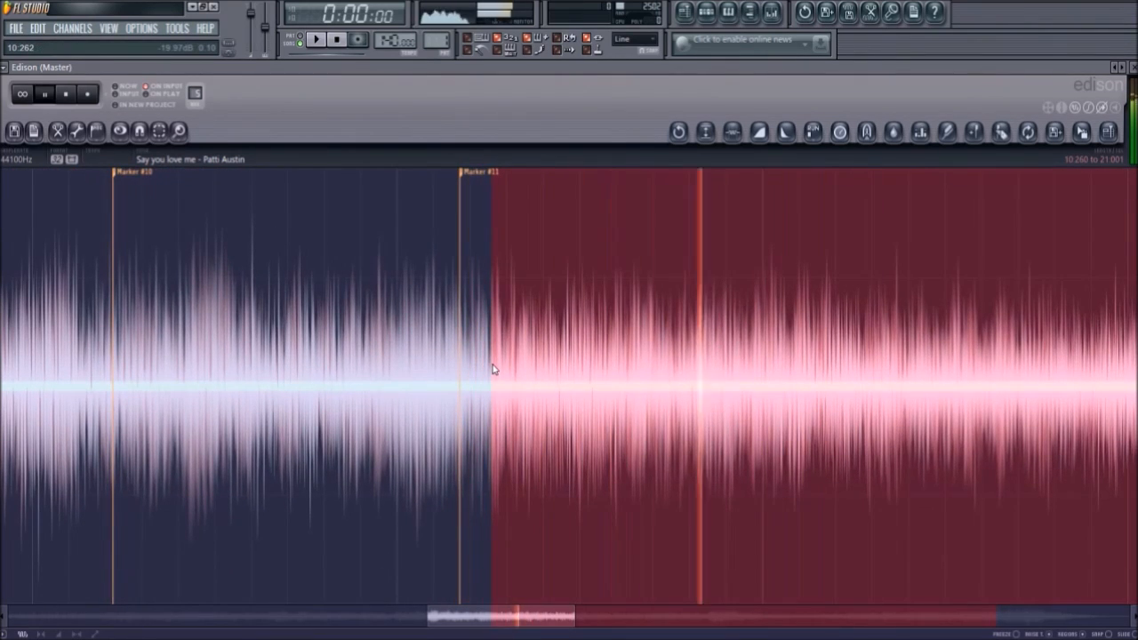
{"action": "scroll", "coordinate": [493, 371], "scroll_direction": "up", "scroll_amount": 3}
{"action": "left_click_drag", "start_coordinate": [496, 368], "coordinate": [492, 372]}
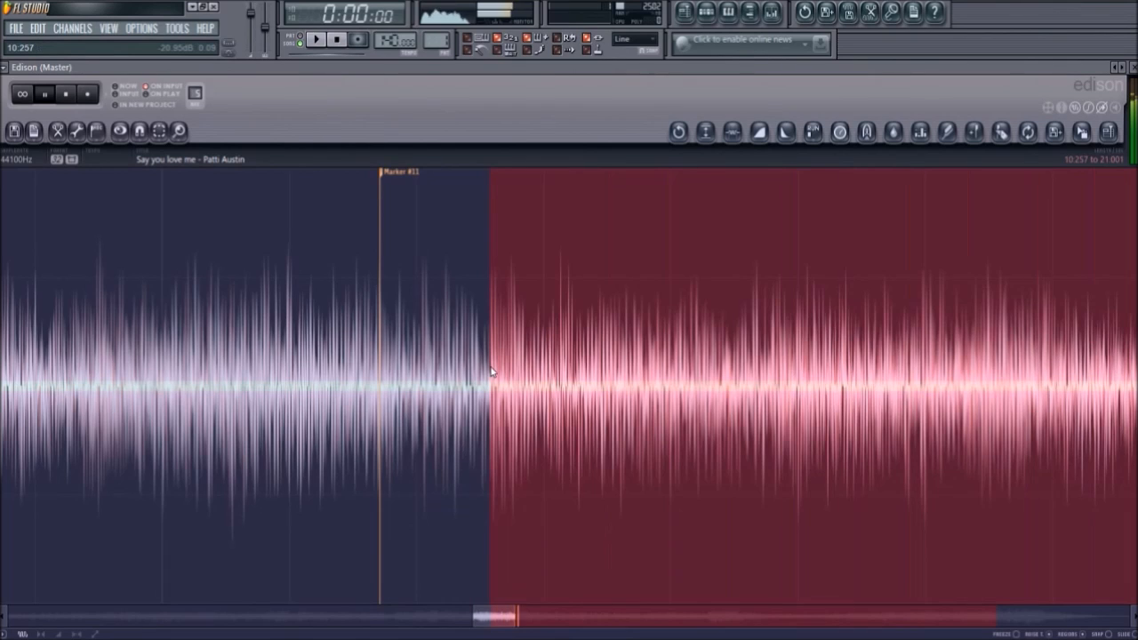
{"action": "key", "text": "space"}
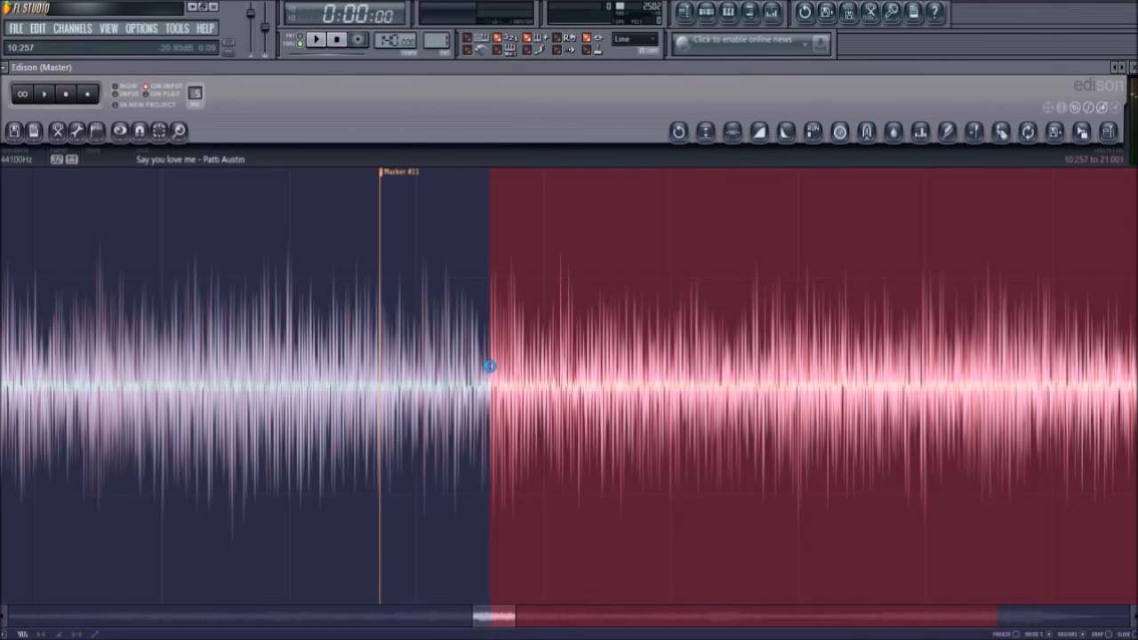
{"action": "left_click", "coordinate": [492, 372]}
{"action": "scroll", "coordinate": [457, 323], "scroll_direction": "down", "scroll_amount": 6}
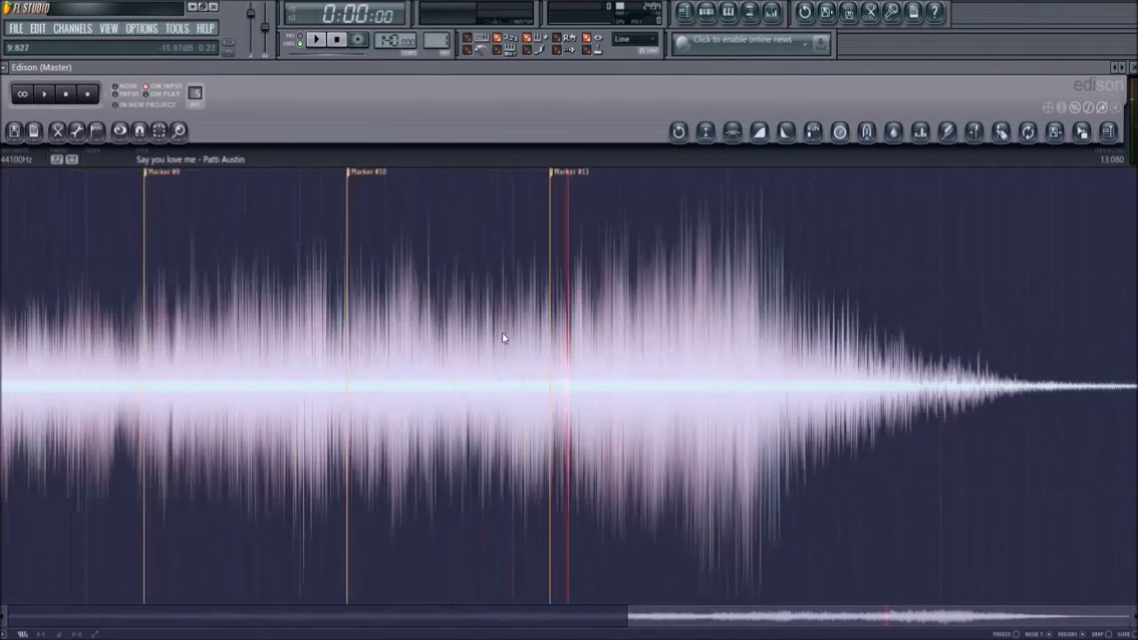
- Select the final section from marker 11 to the end, 10.171 to 13.080 seconds, play it and delete it
{"action": "scroll", "coordinate": [635, 363], "scroll_direction": "up", "scroll_amount": 3}
{"action": "left_click_drag", "start_coordinate": [699, 356], "coordinate": [829, 349]}
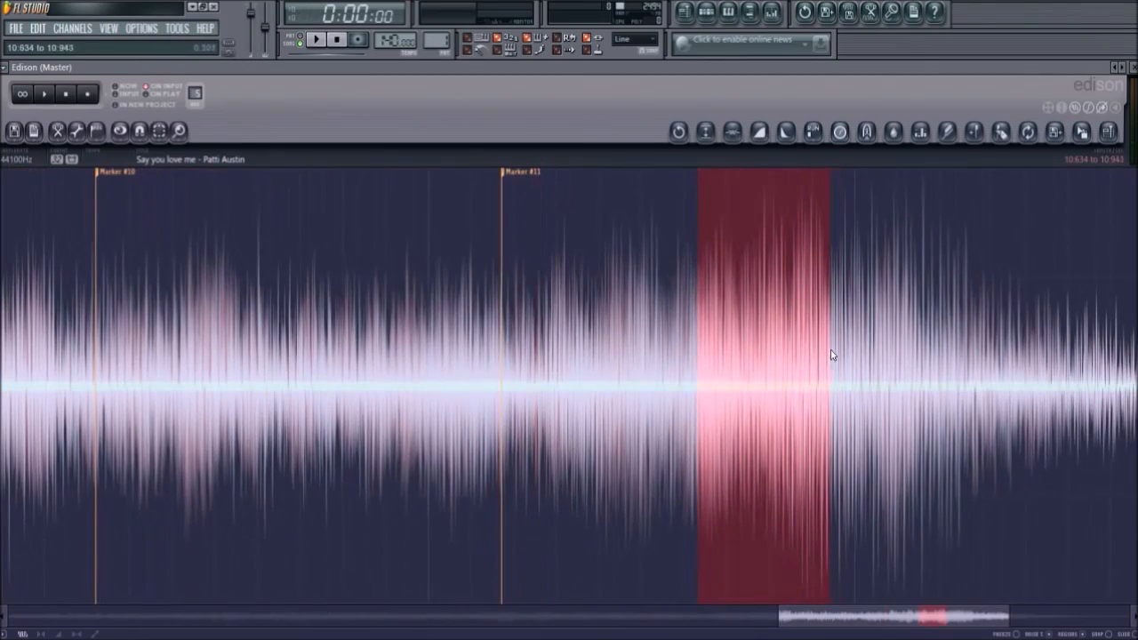
{"action": "double_click", "coordinate": [513, 295]}
{"action": "key", "text": "space"}
{"action": "scroll", "coordinate": [197, 327], "scroll_direction": "down", "scroll_amount": 2}
{"action": "key", "text": "space"}
{"action": "key", "text": "space"}
{"action": "scroll", "coordinate": [490, 330], "scroll_direction": "up", "scroll_amount": 3}
{"action": "scroll", "coordinate": [498, 330], "scroll_direction": "down", "scroll_amount": 2}
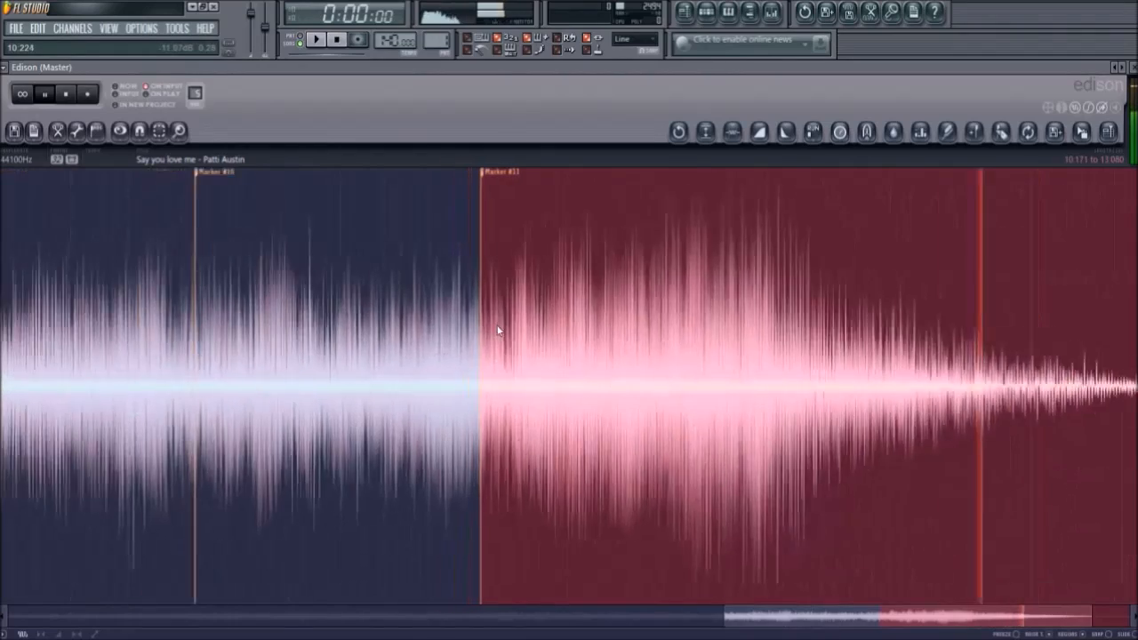
{"action": "key", "text": "Delete"}
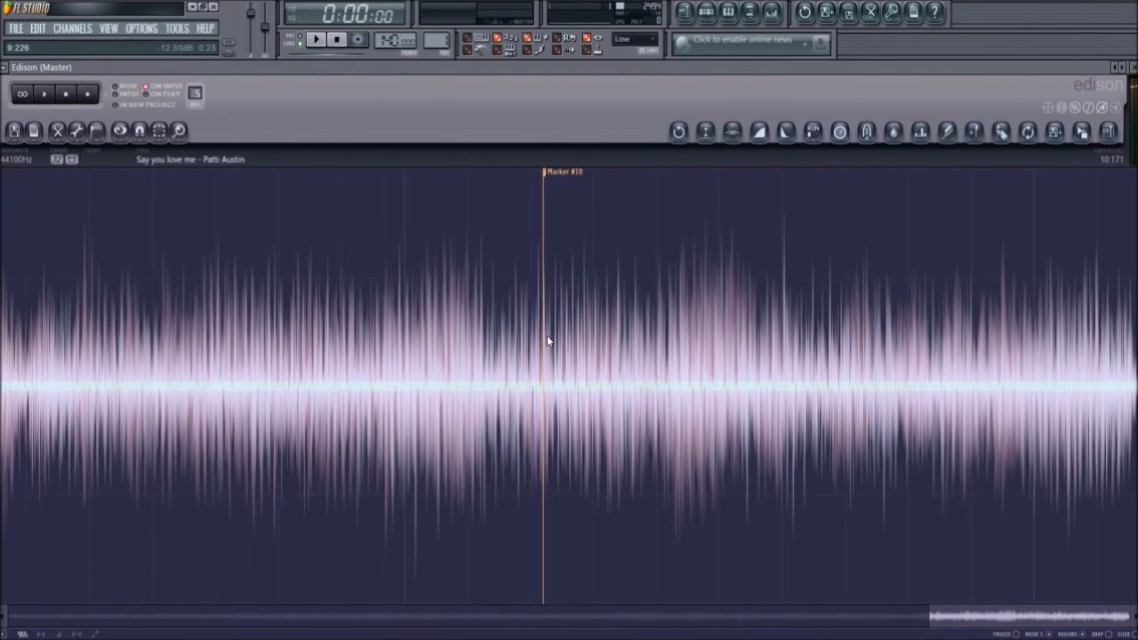
- Play the marked slices, including the first section from 0 to 1.758 seconds, to check where they start and end
{"action": "scroll", "coordinate": [546, 340], "scroll_direction": "down", "scroll_amount": 5}
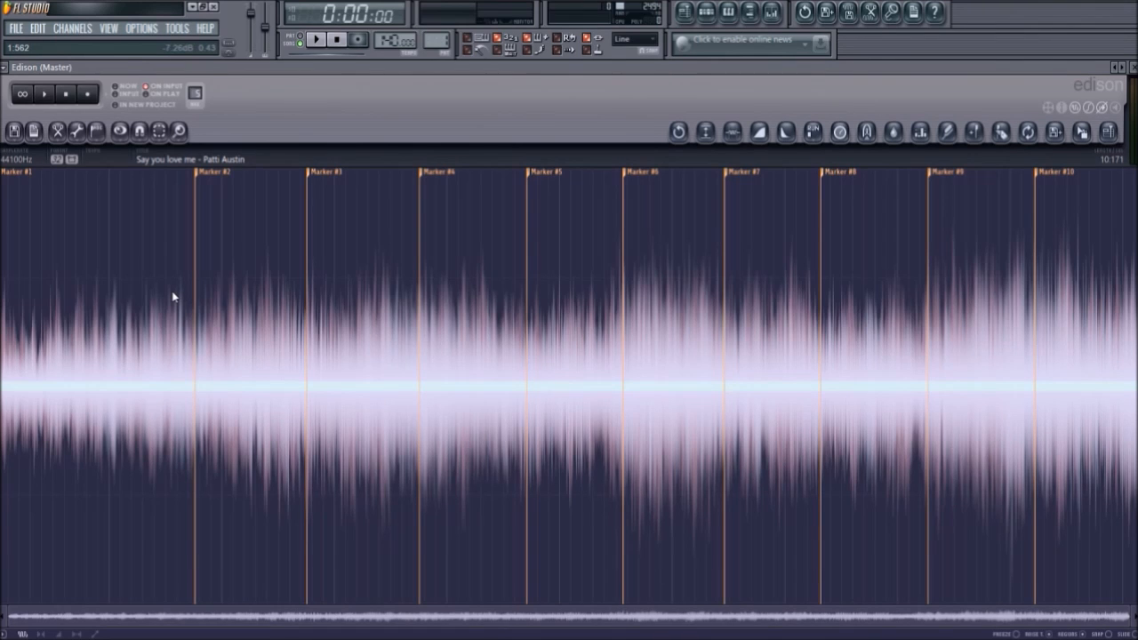
{"action": "key", "text": "space"}
{"action": "left_click", "coordinate": [65, 93]}
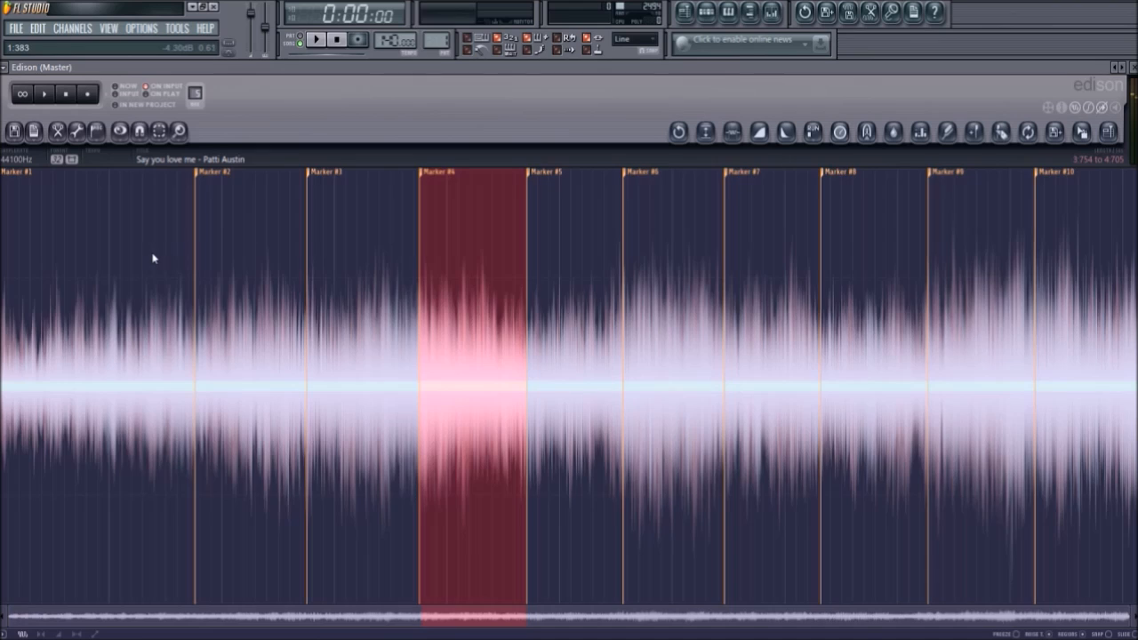
{"action": "scroll", "coordinate": [160, 258], "scroll_direction": "up", "scroll_amount": 5}
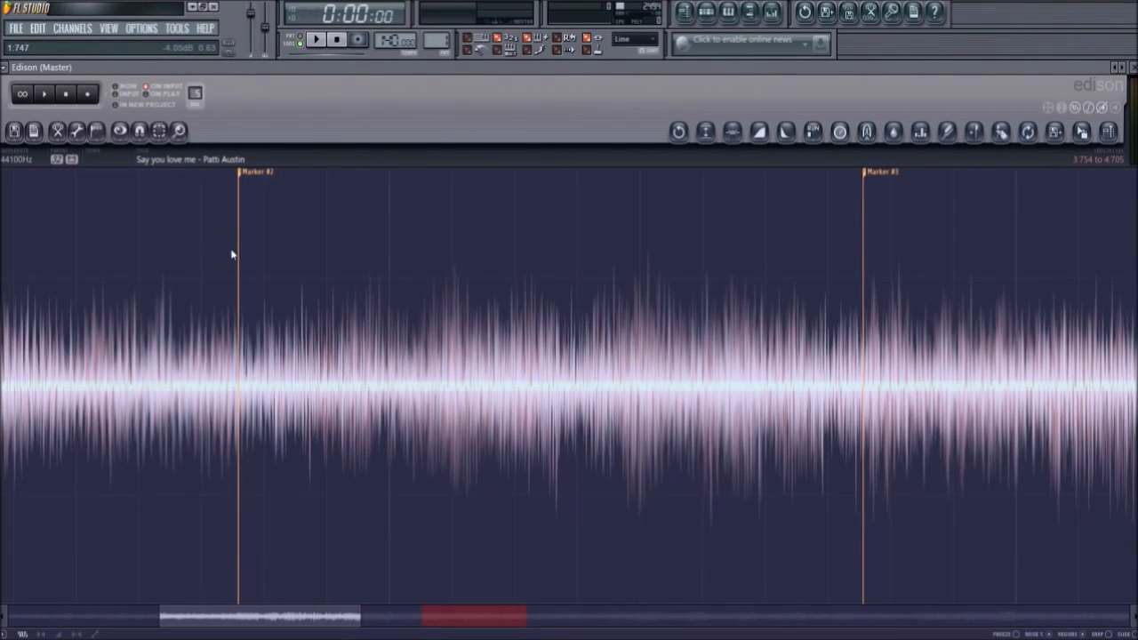
{"action": "double_click", "coordinate": [229, 254]}
{"action": "key", "text": "space"}
{"action": "scroll", "coordinate": [329, 248], "scroll_direction": "down", "scroll_amount": 2}
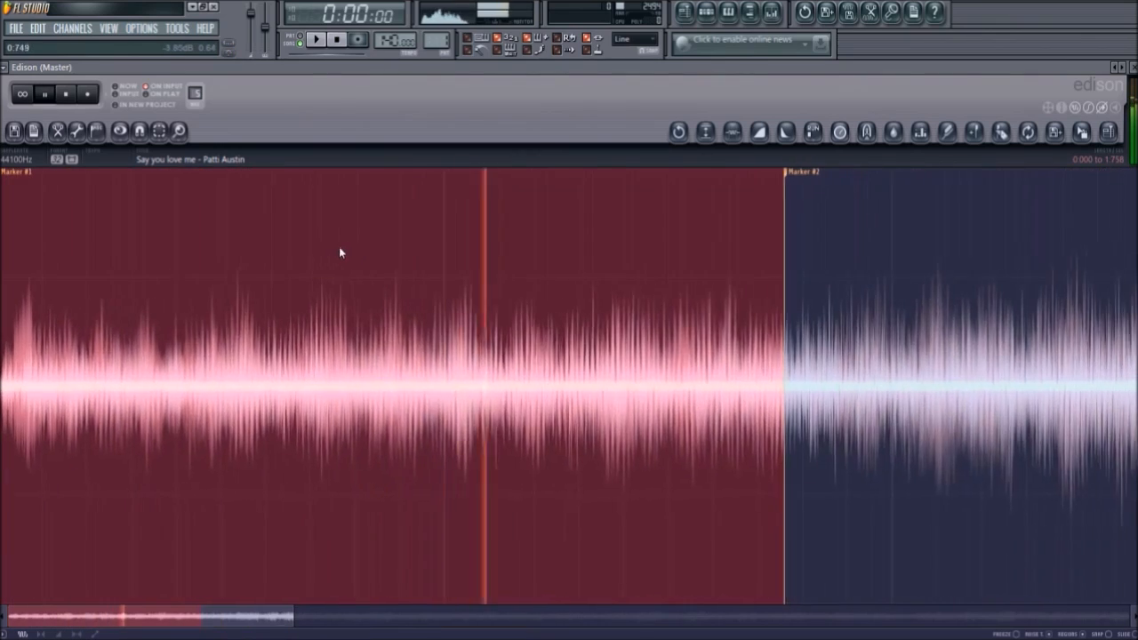
- Move marker 2 to 1.793 seconds and play its section to check the start
{"action": "key", "text": "ctrl+Right"}
{"action": "scroll", "coordinate": [679, 267], "scroll_direction": "up", "scroll_amount": 3}
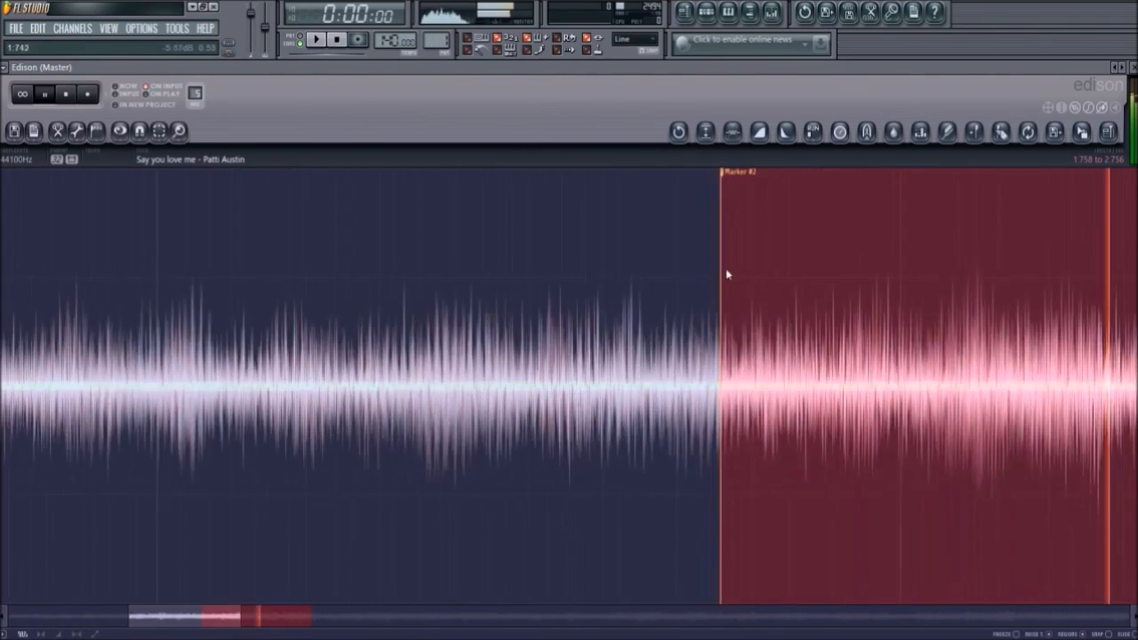
{"action": "key", "text": "space"}
{"action": "left_click_drag", "start_coordinate": [747, 178], "coordinate": [793, 184]}
{"action": "key", "text": "space"}
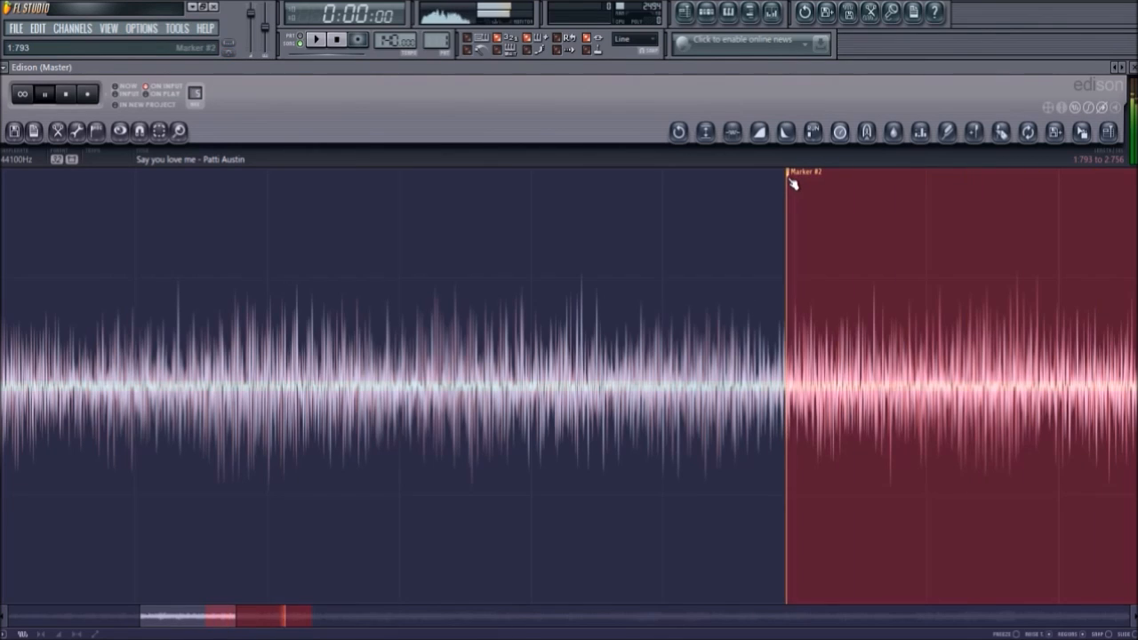
- Move marker 3 back to 2.706 seconds and play the section that starts there
{"action": "key", "text": "ctrl+Right"}
{"action": "scroll", "coordinate": [211, 321], "scroll_direction": "down", "scroll_amount": 2}
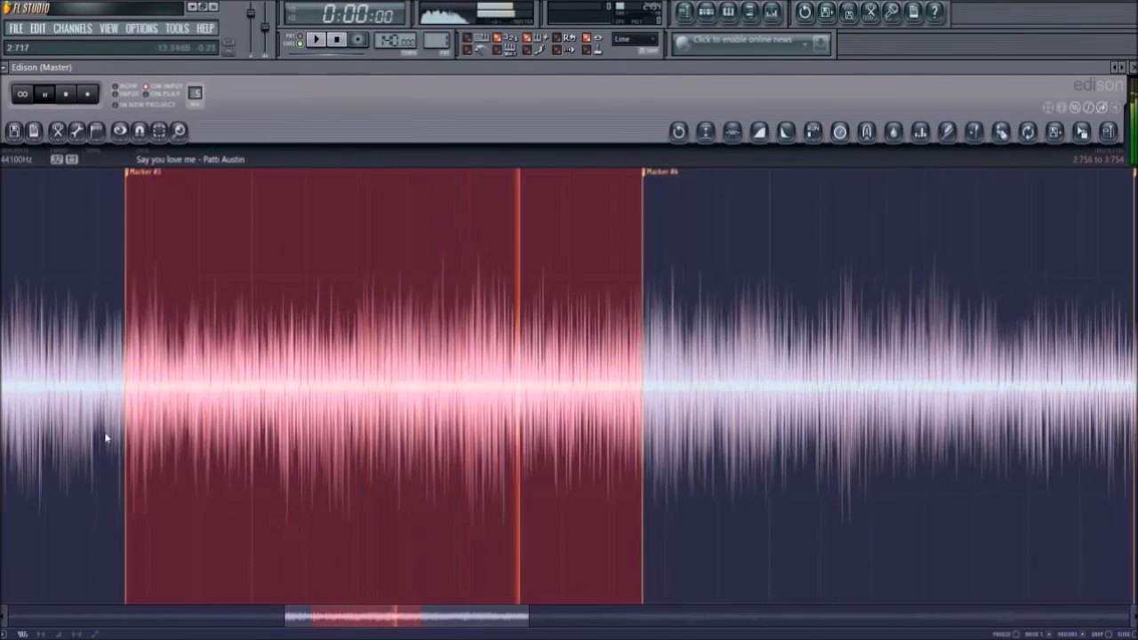
{"action": "scroll", "coordinate": [110, 441], "scroll_direction": "up", "scroll_amount": 2}
{"action": "mouse_move", "coordinate": [156, 181]}
{"action": "left_mouse_down"}
{"action": "mouse_move", "coordinate": [125, 182]}
{"action": "mouse_move", "coordinate": [105, 203]}
{"action": "left_mouse_up"}
{"action": "key", "text": "space"}
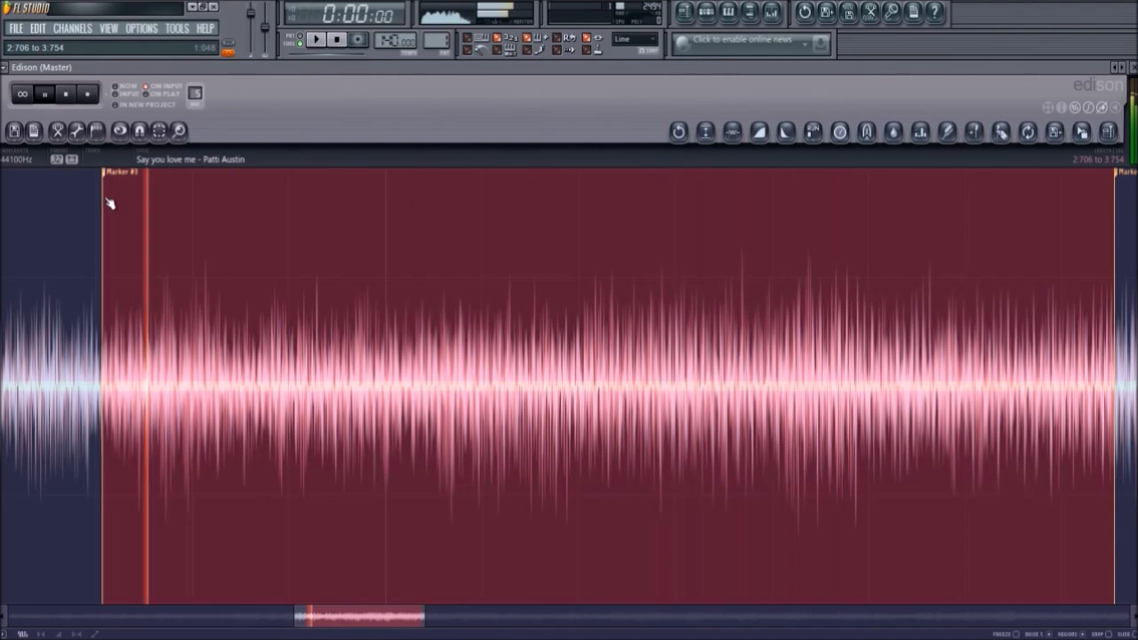
- Move marker 4 back to 3.671 seconds and listen to its section
{"action": "key", "text": "ctrl+Right"}
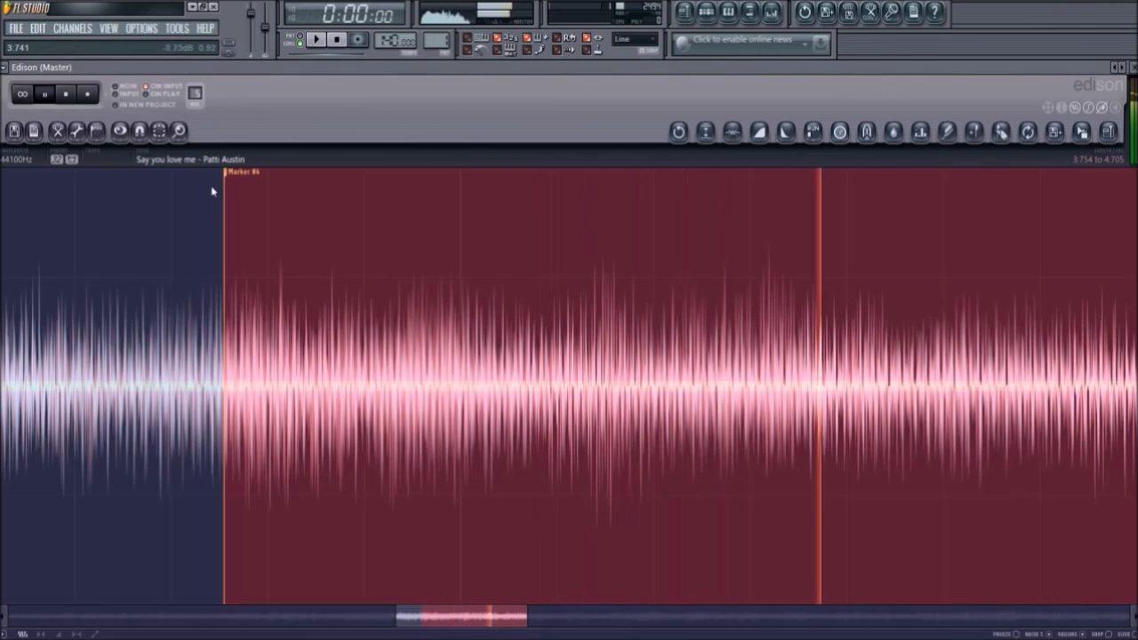
{"action": "left_click_drag", "start_coordinate": [223, 178], "coordinate": [157, 203]}
{"action": "key", "text": "space"}
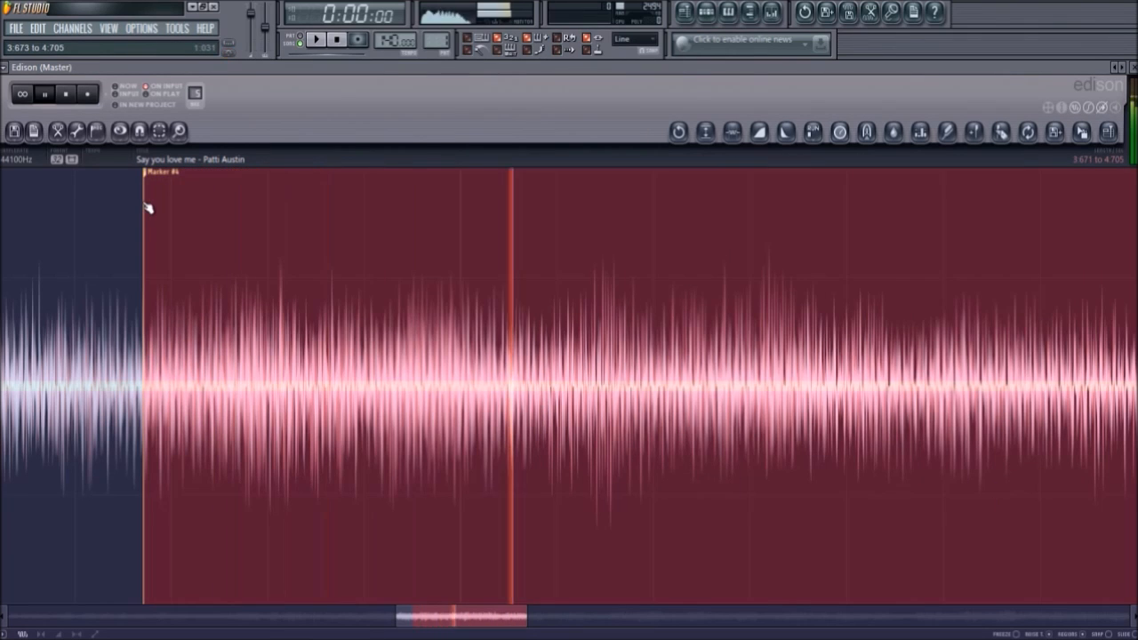
- Play the section at marker 5 and move marker 6 back to 5.501 seconds
{"action": "key", "text": "ctrl+Right"}
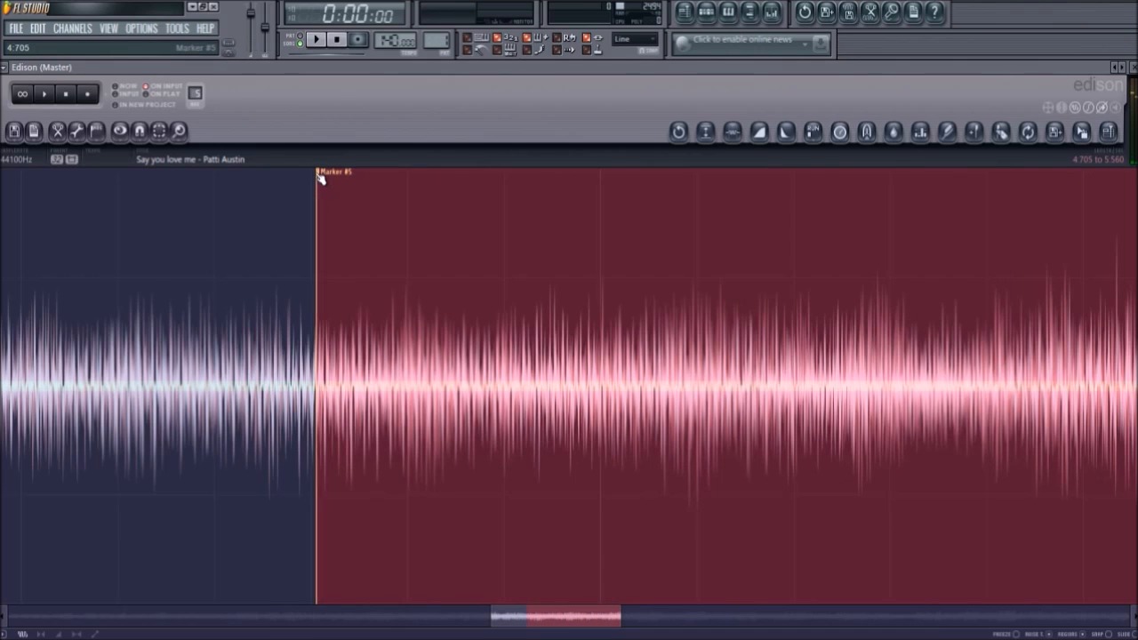
{"action": "key", "text": "space"}
{"action": "key", "text": "ctrl+Right"}
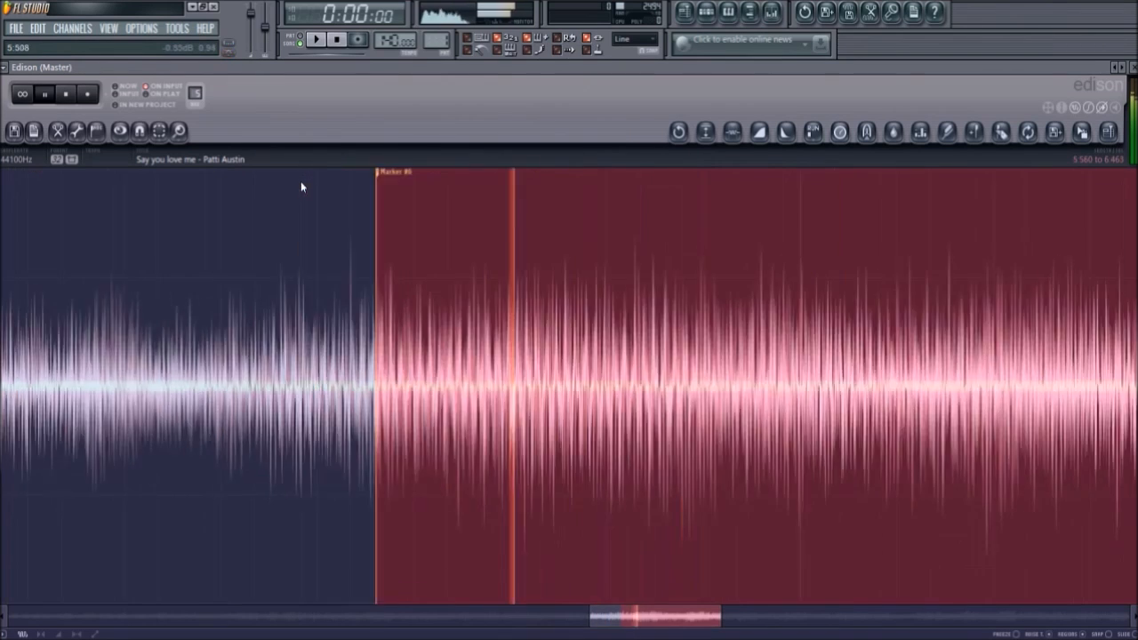
{"action": "mouse_move", "coordinate": [274, 183]}
{"action": "left_mouse_down"}
{"action": "mouse_move", "coordinate": [286, 185]}
{"action": "mouse_move", "coordinate": [219, 204]}
{"action": "left_mouse_up"}
{"action": "key", "text": "space"}
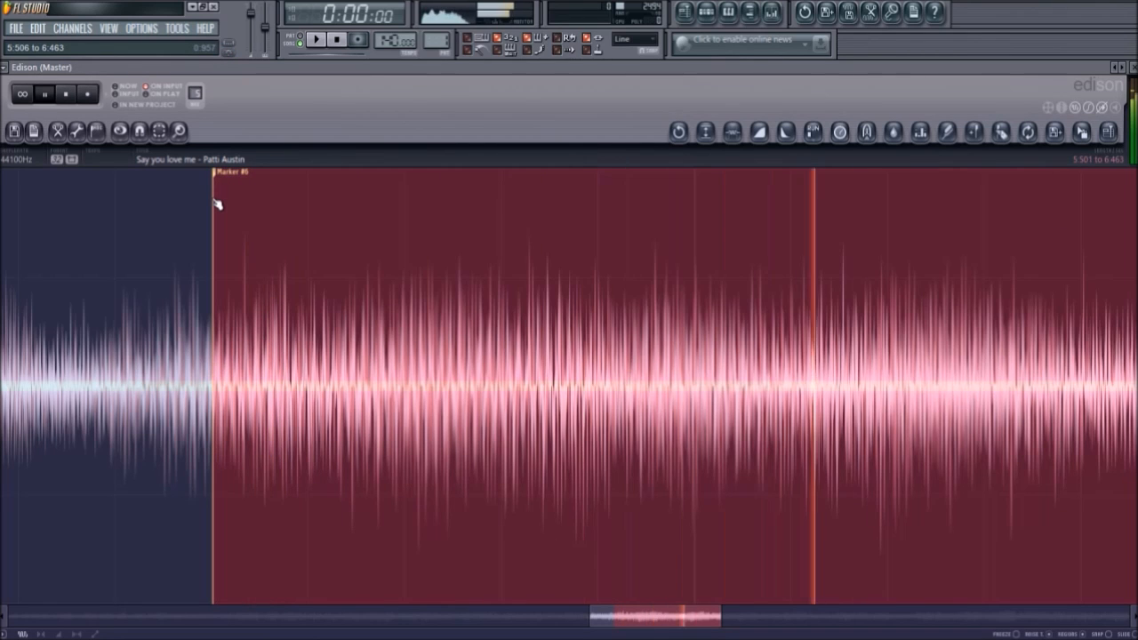
- Move marker 7 back to about 6.41 seconds and play its section
{"action": "key", "text": "ctrl+Right"}
{"action": "left_click_drag", "start_coordinate": [326, 238], "coordinate": [314, 241]}
{"action": "left_click_drag", "start_coordinate": [294, 183], "coordinate": [257, 210]}
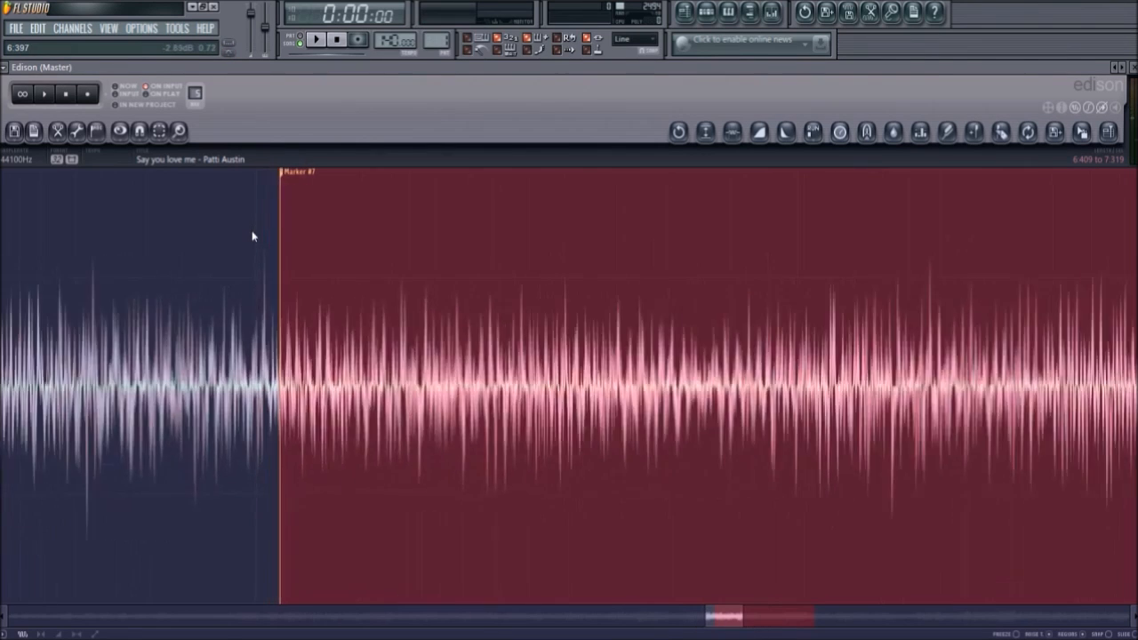
{"action": "left_click_drag", "start_coordinate": [301, 175], "coordinate": [278, 191]}
{"action": "key", "text": "space"}
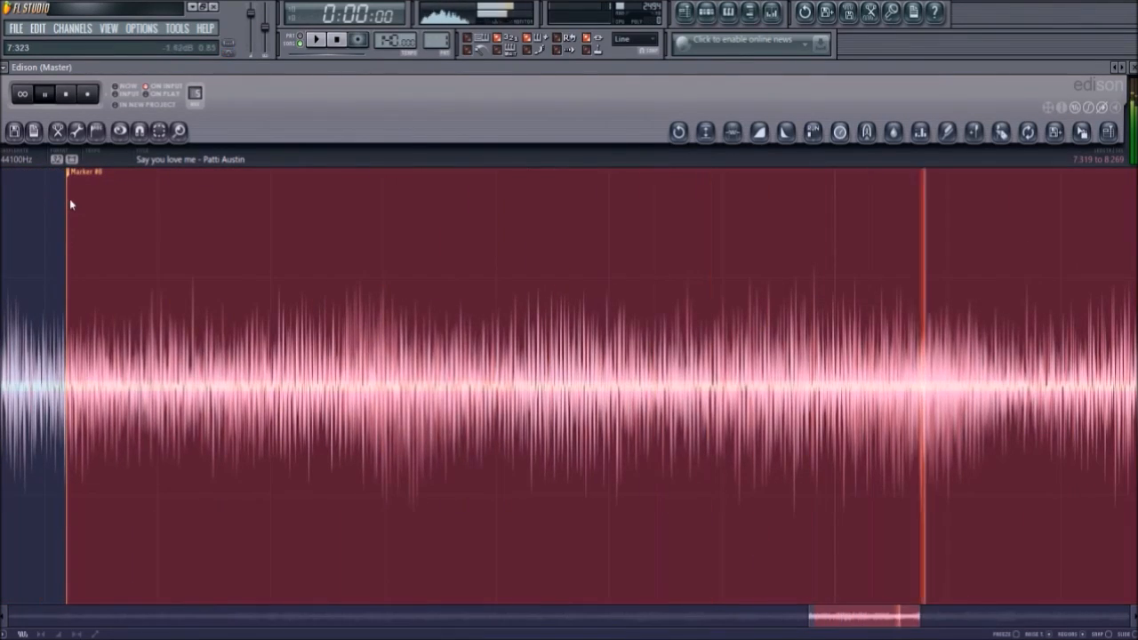
- Adjust marker 8 to 7.304 seconds and replay its section to check the start
{"action": "key", "text": "space"}
{"action": "key", "text": "space"}
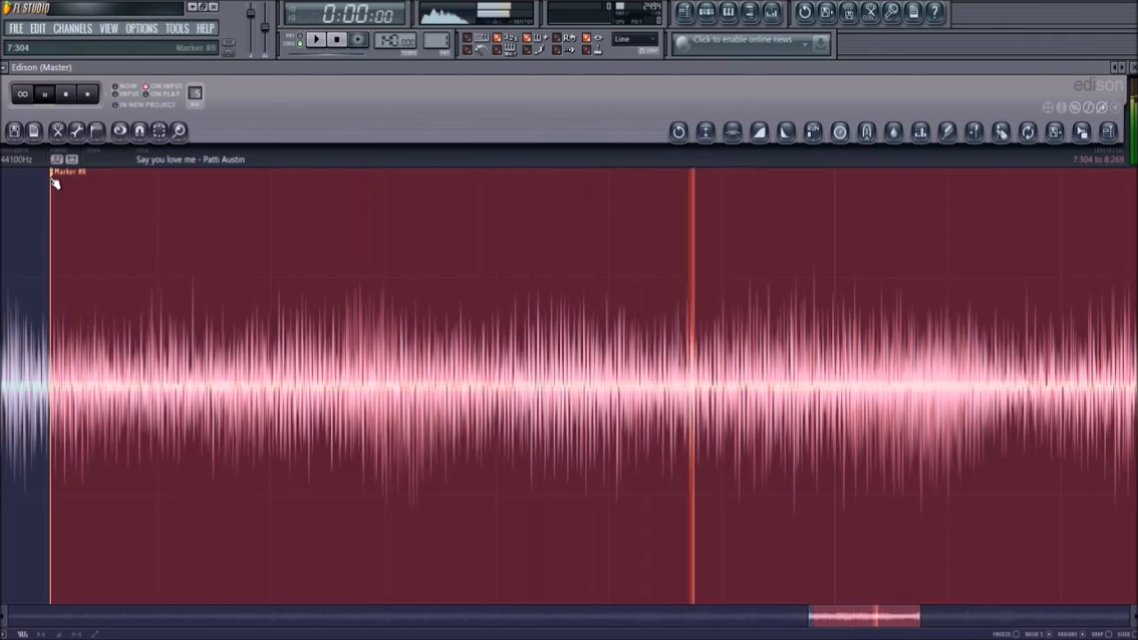
{"action": "scroll", "coordinate": [34, 273], "scroll_direction": "up", "scroll_amount": 2}
{"action": "key", "text": "space"}
- Move marker 9 back to 8.157 seconds and play the section following it
{"action": "scroll", "coordinate": [34, 273], "scroll_direction": "down", "scroll_amount": 3}
{"action": "left_click_drag", "start_coordinate": [956, 616], "coordinate": [914, 618]}
{"action": "left_click_drag", "start_coordinate": [354, 179], "coordinate": [275, 198]}
{"action": "key", "text": "space"}
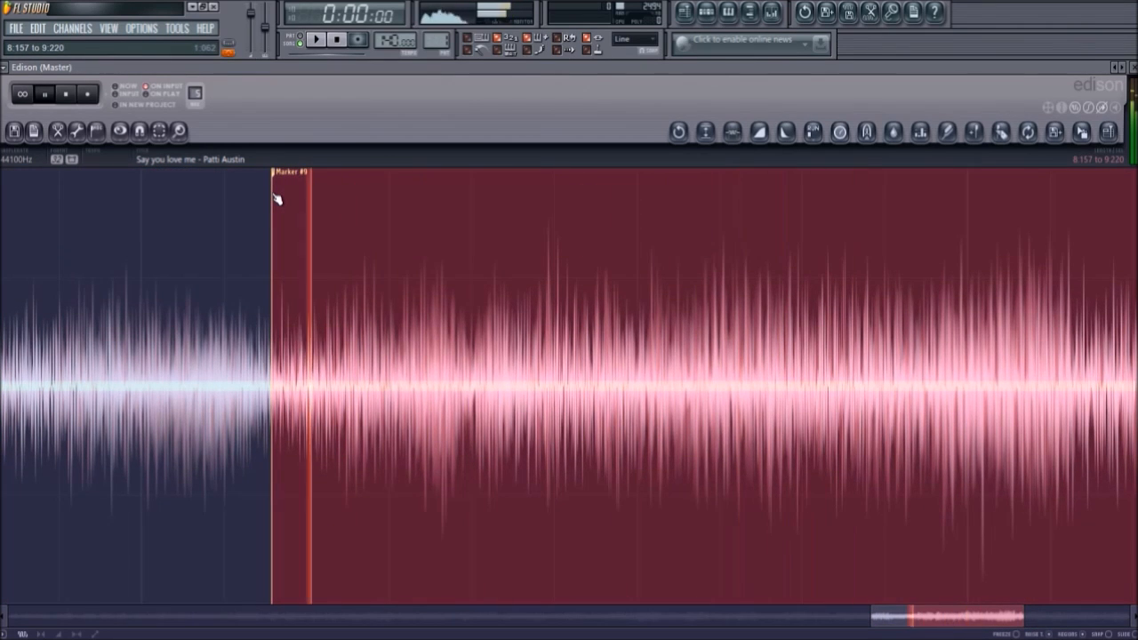
- Move marker 10 back to 9.128 seconds
{"action": "key", "text": "ctrl+Right"}
{"action": "left_click_drag", "start_coordinate": [356, 206], "coordinate": [284, 206]}
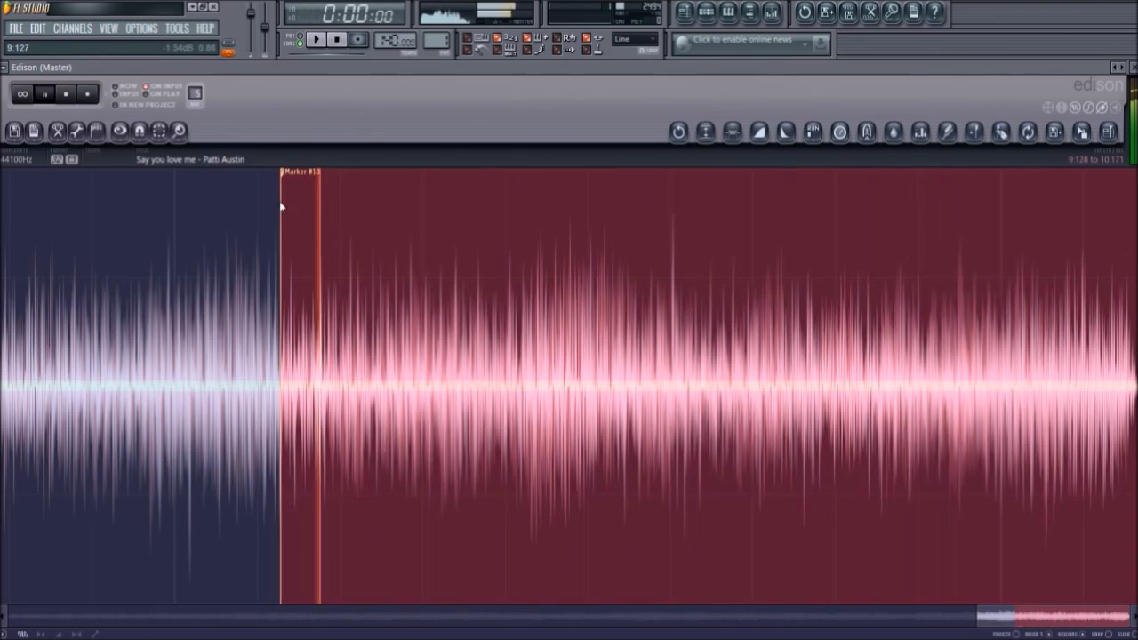
{"action": "scroll", "coordinate": [355, 325], "scroll_direction": "down", "scroll_amount": 4}
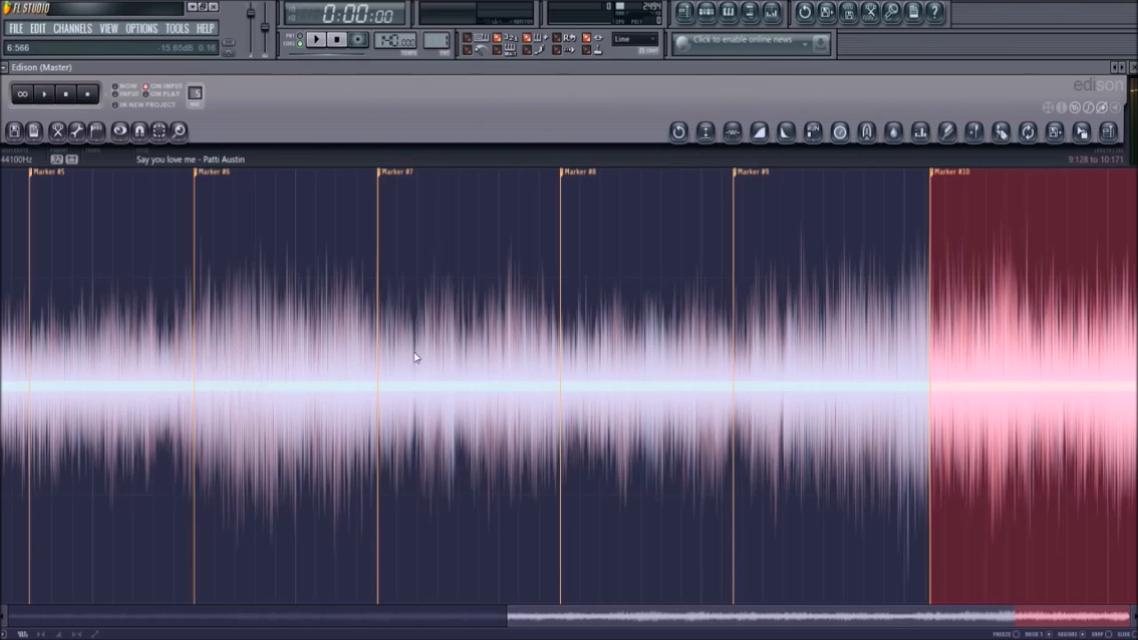
- Clear the selection and restore the audio editor window from full screen to its smaller size
{"action": "left_click", "coordinate": [425, 372]}
{"action": "scroll", "coordinate": [425, 372], "scroll_direction": "down", "scroll_amount": 3}
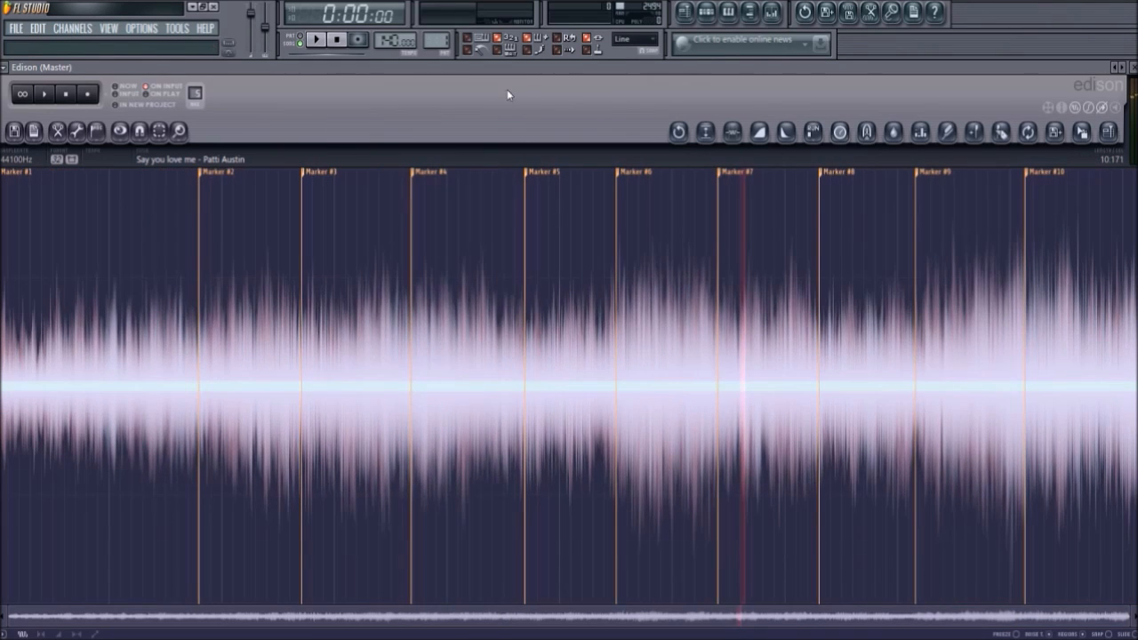
{"action": "double_click", "coordinate": [518, 70]}
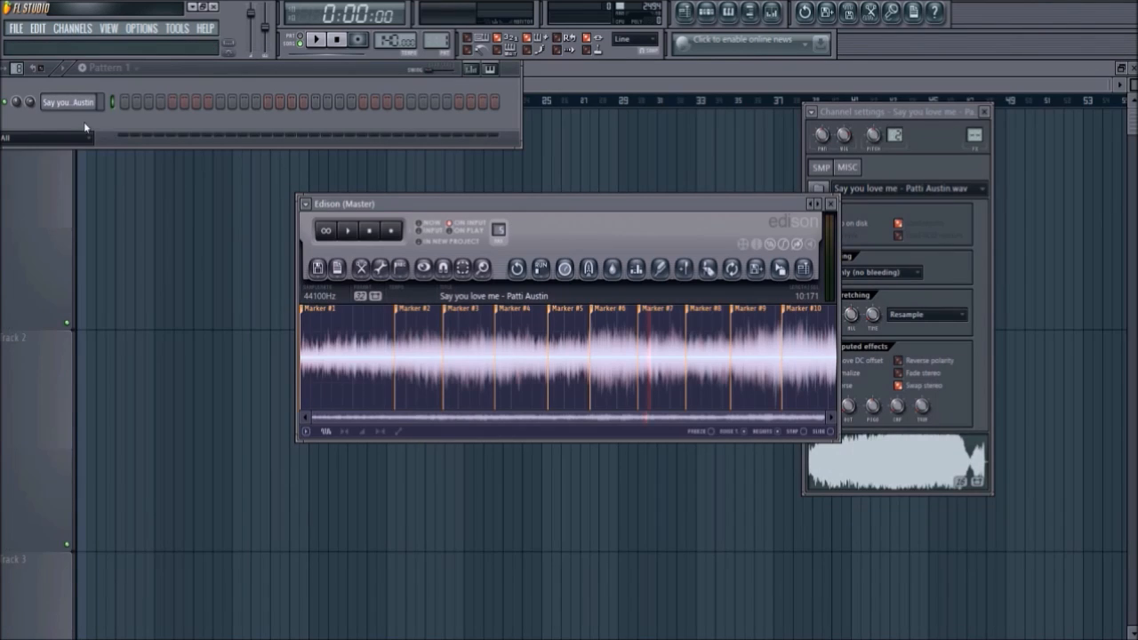
- Add a Fruity Slicer channel to Pattern 1 and open its channel settings
{"action": "left_click", "coordinate": [73, 27]}
{"action": "mouse_move", "coordinate": [80, 45]}
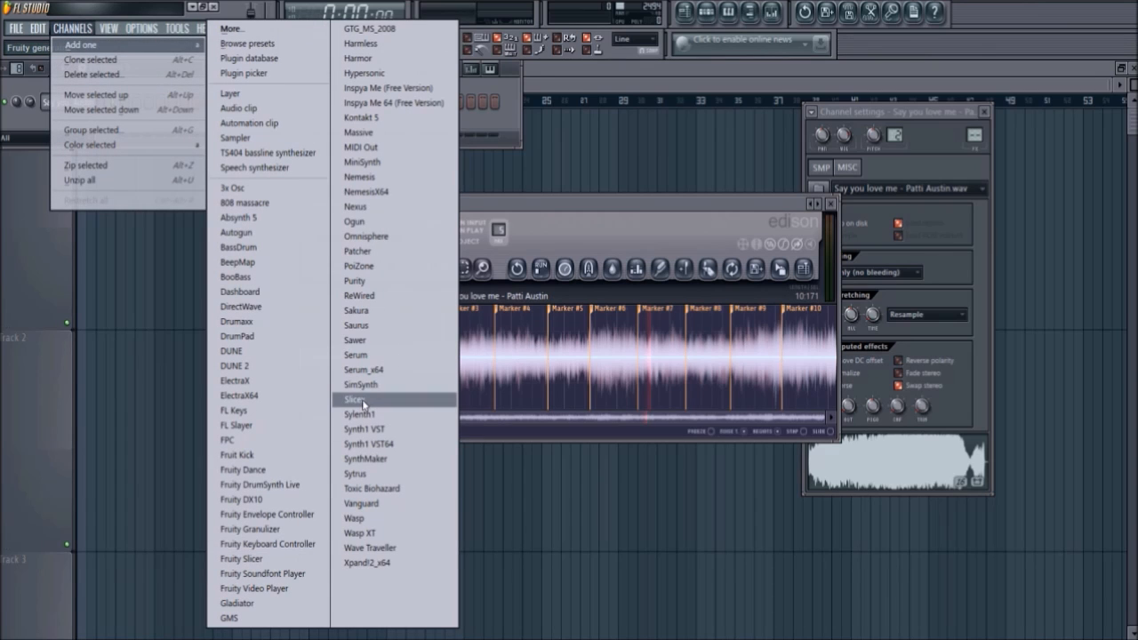
{"action": "left_click", "coordinate": [272, 558]}
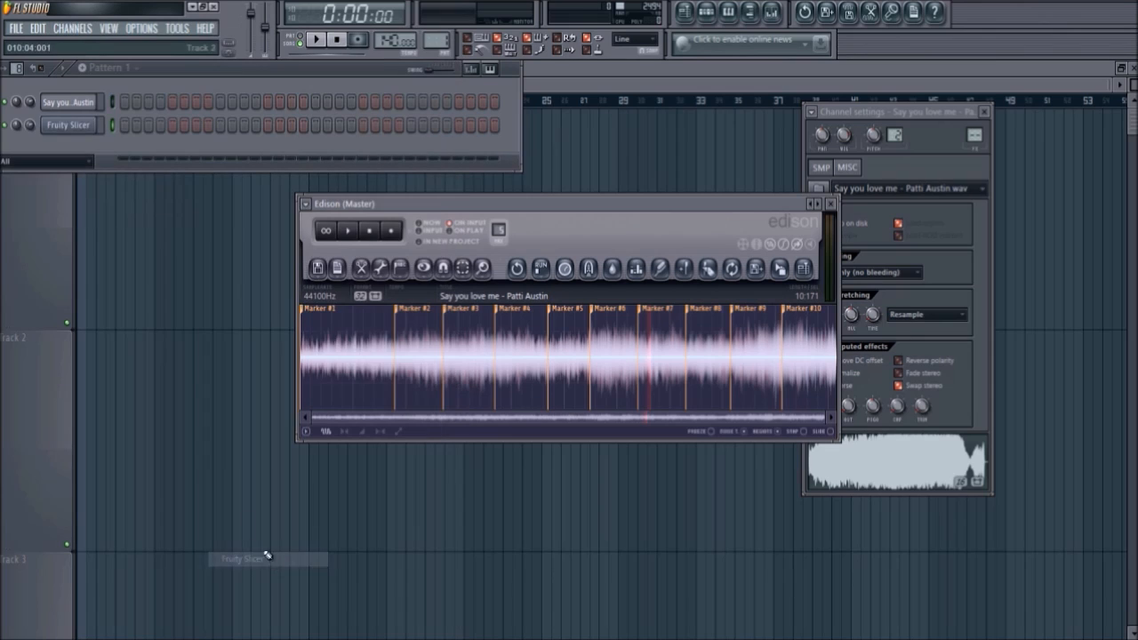
{"action": "left_click", "coordinate": [83, 134]}
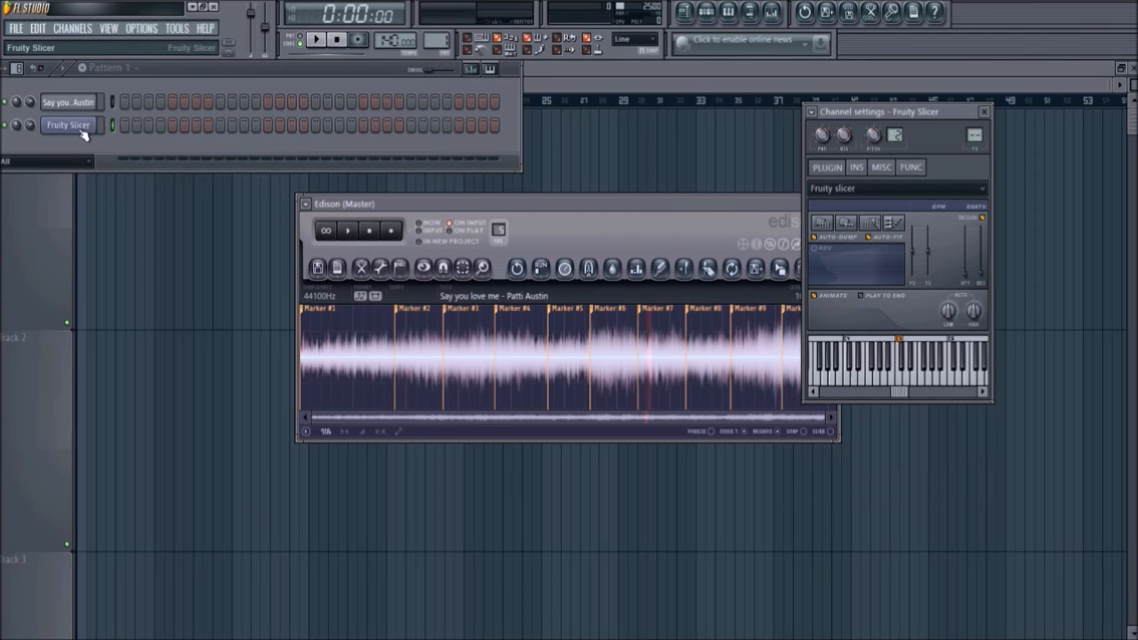
- Move Edison clear of the channel settings and load its marked Say you love me sample into the Fruity Slicer
{"action": "left_click_drag", "start_coordinate": [611, 203], "coordinate": [603, 243]}
{"action": "left_click_drag", "start_coordinate": [760, 246], "coordinate": [700, 290]}
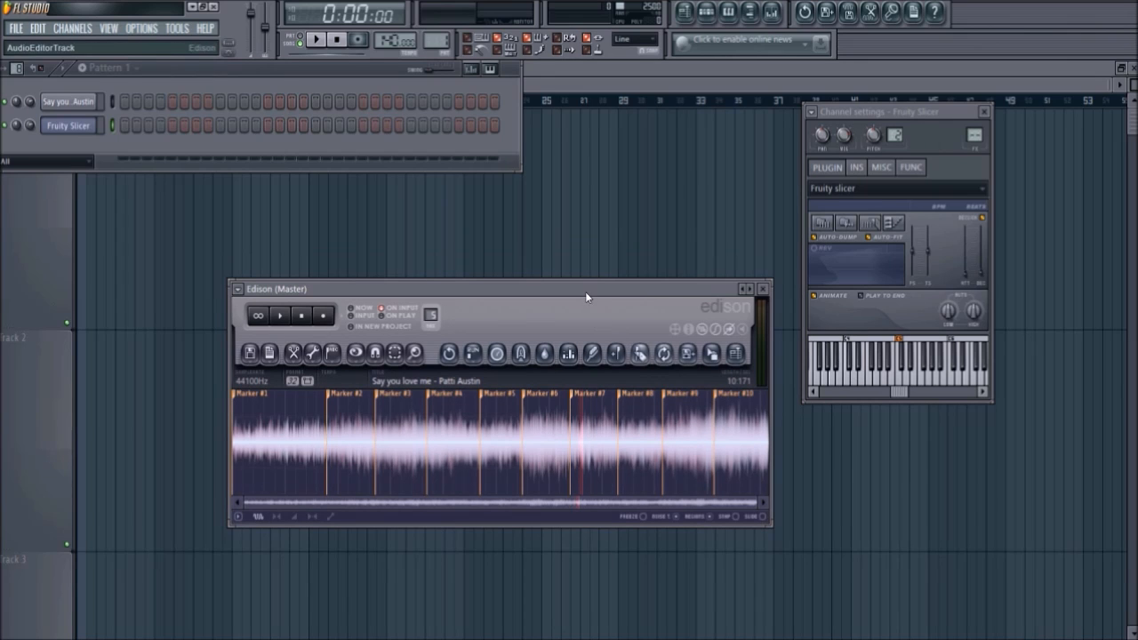
{"action": "left_click_drag", "start_coordinate": [712, 354], "coordinate": [82, 128]}
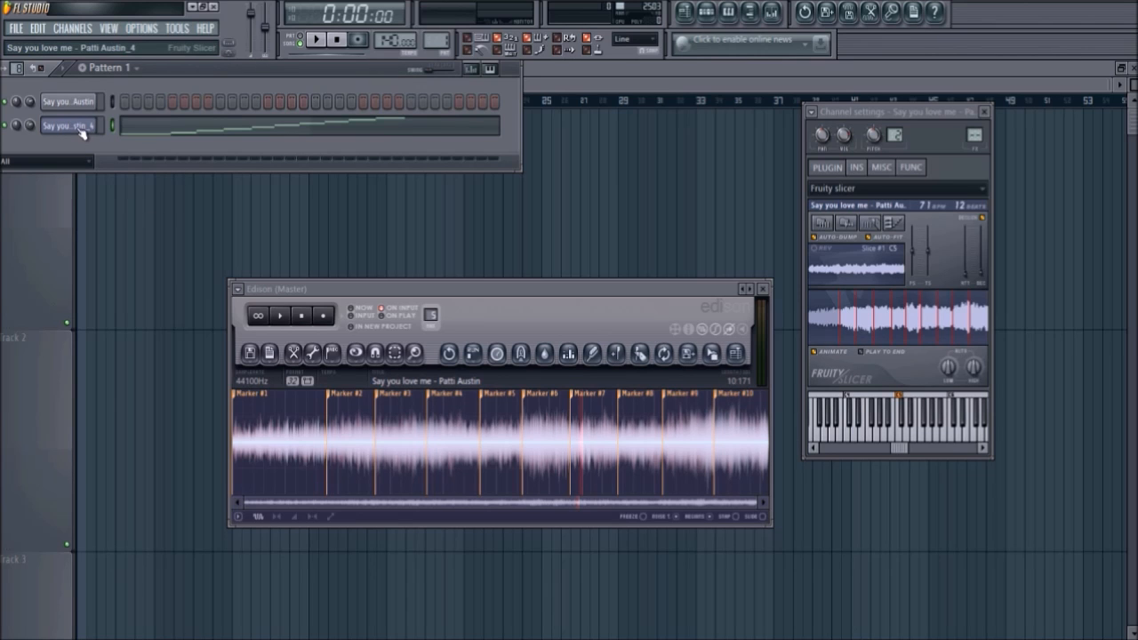
{"action": "left_click_drag", "start_coordinate": [712, 354], "coordinate": [858, 262]}
- Check the dumped slice notes in the piano roll and cut them from the slicer channel in Pattern 1
{"action": "left_click", "coordinate": [114, 129]}
{"action": "left_click", "coordinate": [178, 134]}
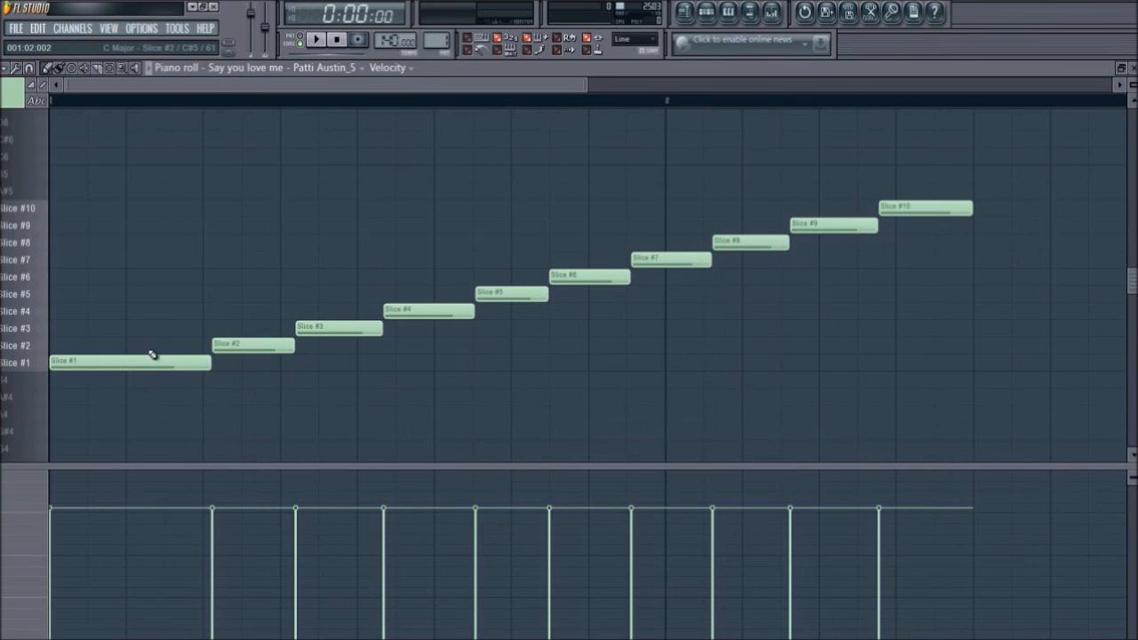
{"action": "key", "text": "Escape"}
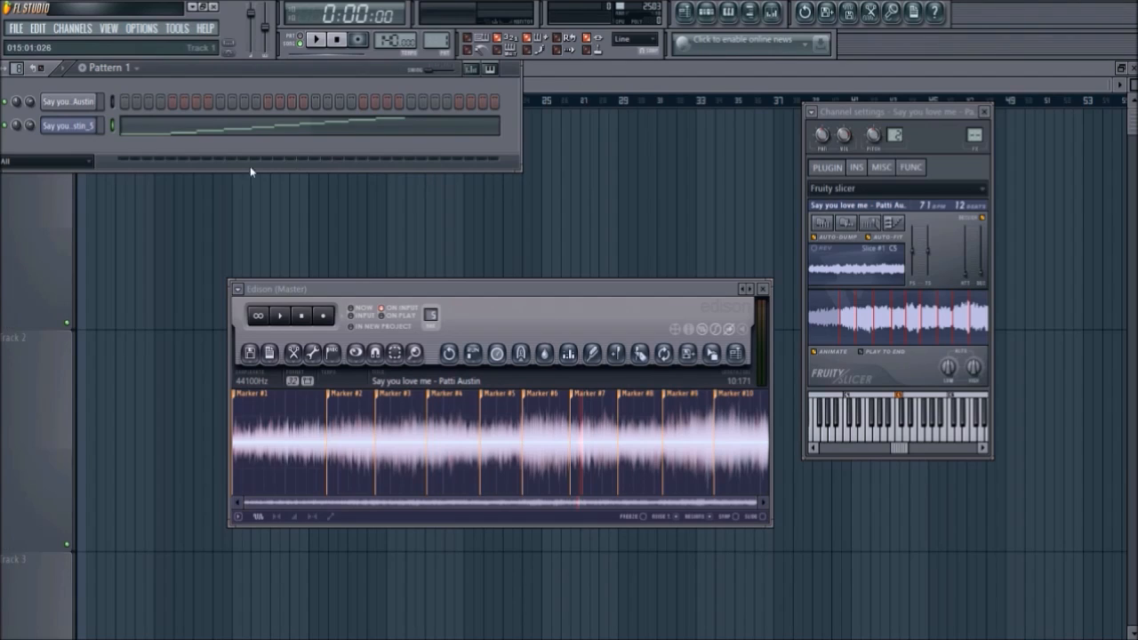
{"action": "key", "text": "ctrl+x"}
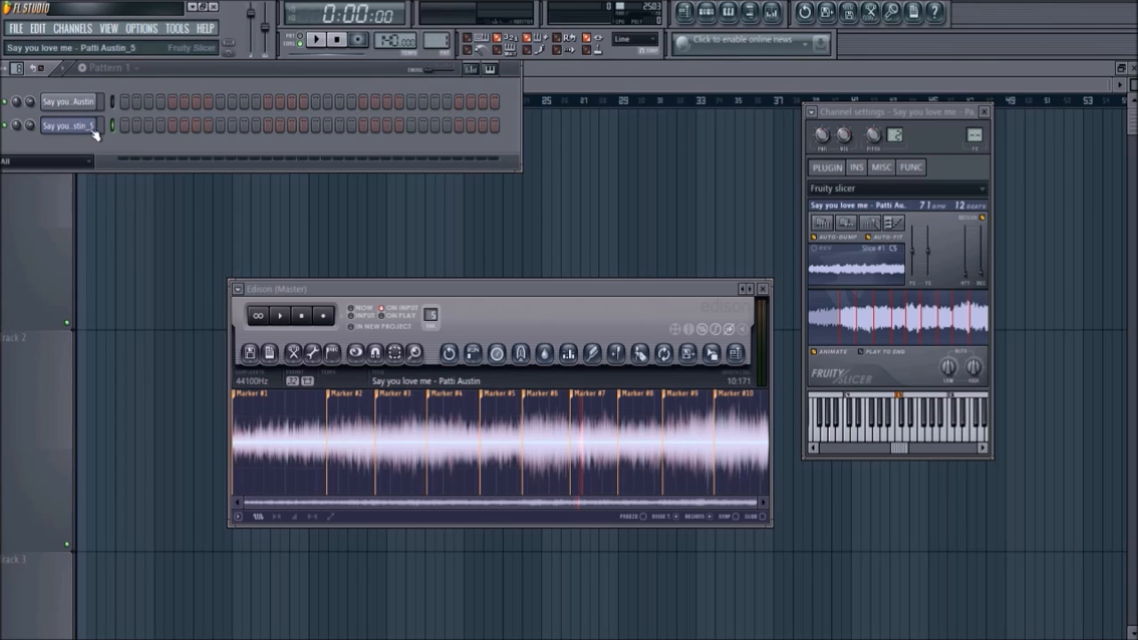
- Audition the sample's slices by playing them upward from slice 1 to slice 10 and restarting with slices 1 and 2
{"action": "key", "text": "q"}
{"action": "key", "text": "2"}
{"action": "key", "text": "w"}
{"action": "key", "text": "3"}
{"action": "key", "text": "e"}
{"action": "key", "text": "r"}
{"action": "key", "text": "5"}
{"action": "key", "text": "y"}
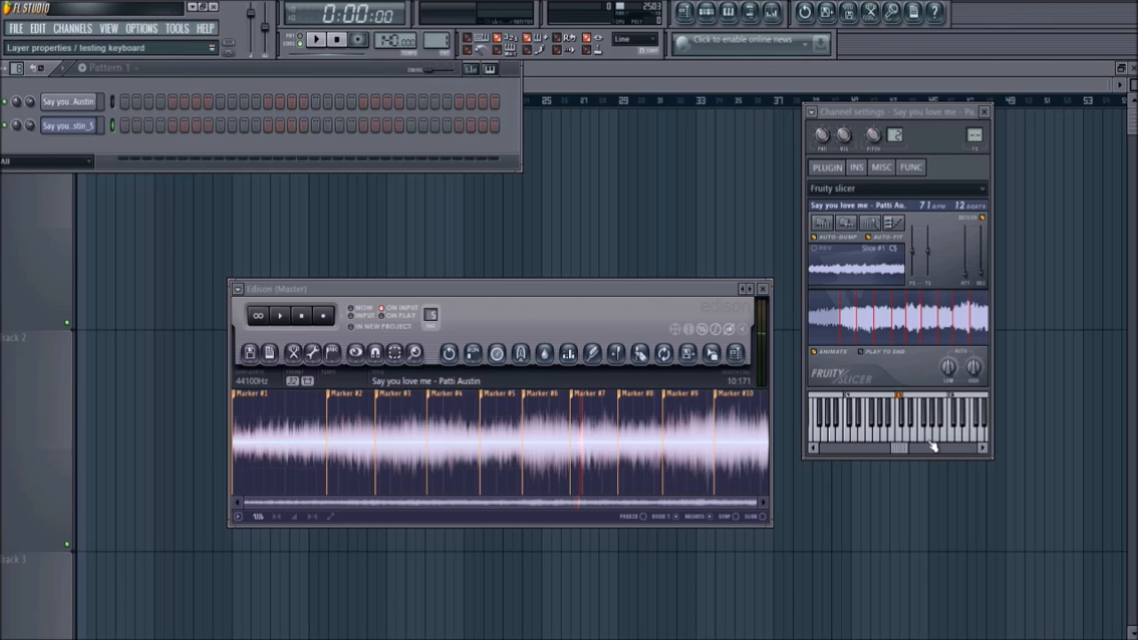
{"action": "key", "text": "q"}
{"action": "key", "text": "2"}
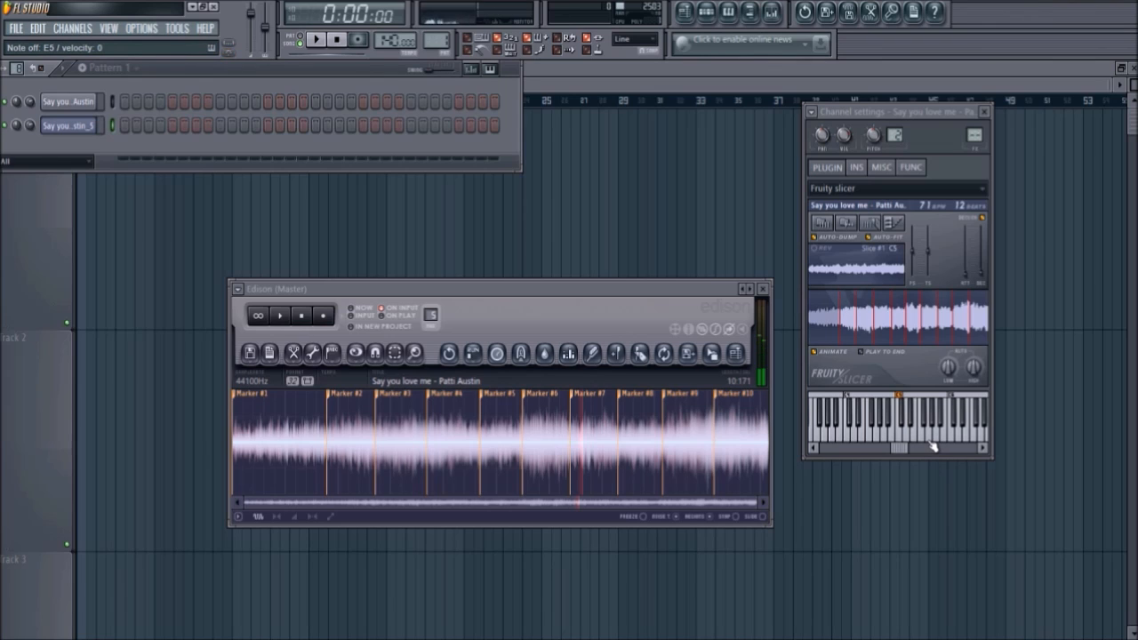
- Improvise a sequence with the sample's slices 1, 8 and 4, ending on slices 3, 2 and 1
{"action": "key", "text": "q"}
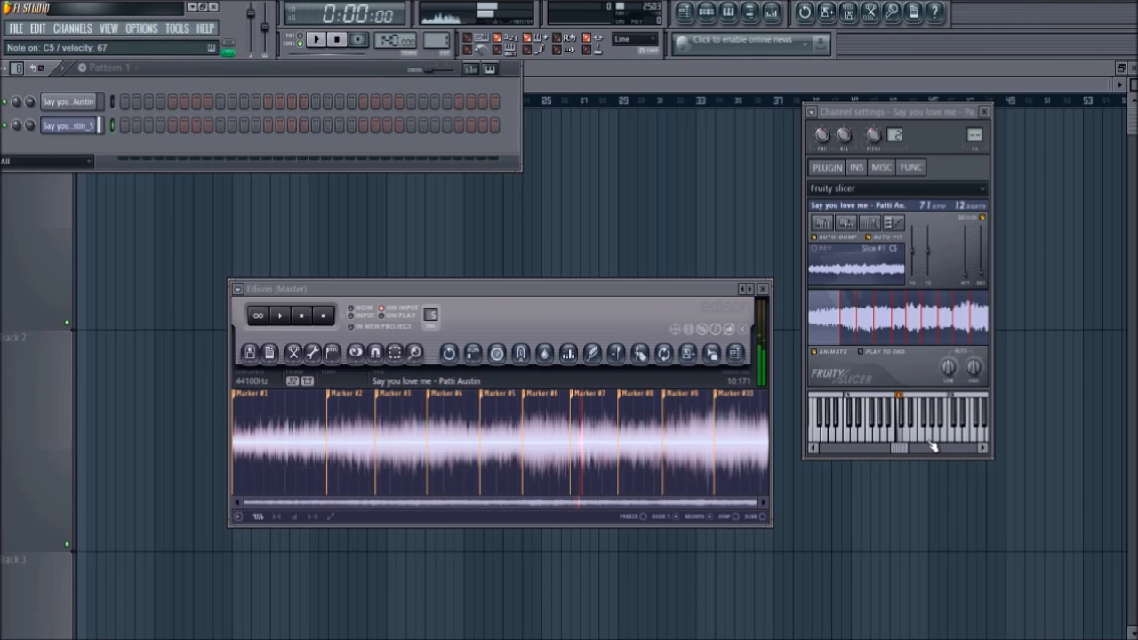
{"action": "key", "text": "t"}
{"action": "key", "text": "3"}
{"action": "key", "text": "q"}
{"action": "key", "text": "t"}
{"action": "key", "text": "q"}
{"action": "key", "text": "t"}
{"action": "key", "text": "3"}
{"action": "key", "text": "q"}
{"action": "key", "text": "w"}
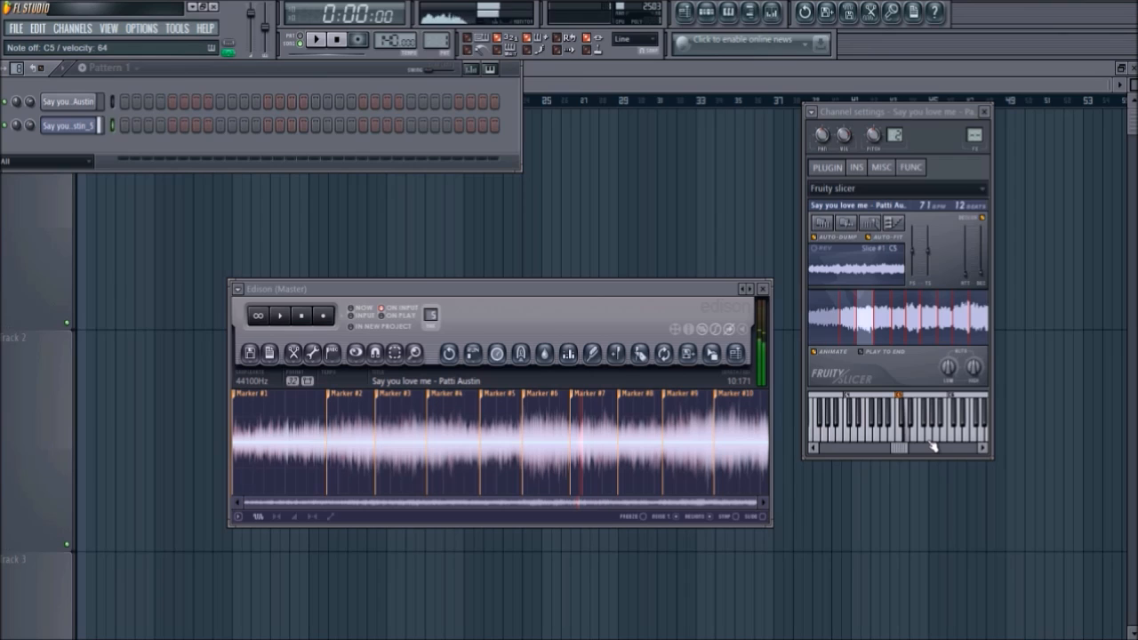
{"action": "key", "text": "2"}
{"action": "key", "text": "q"}
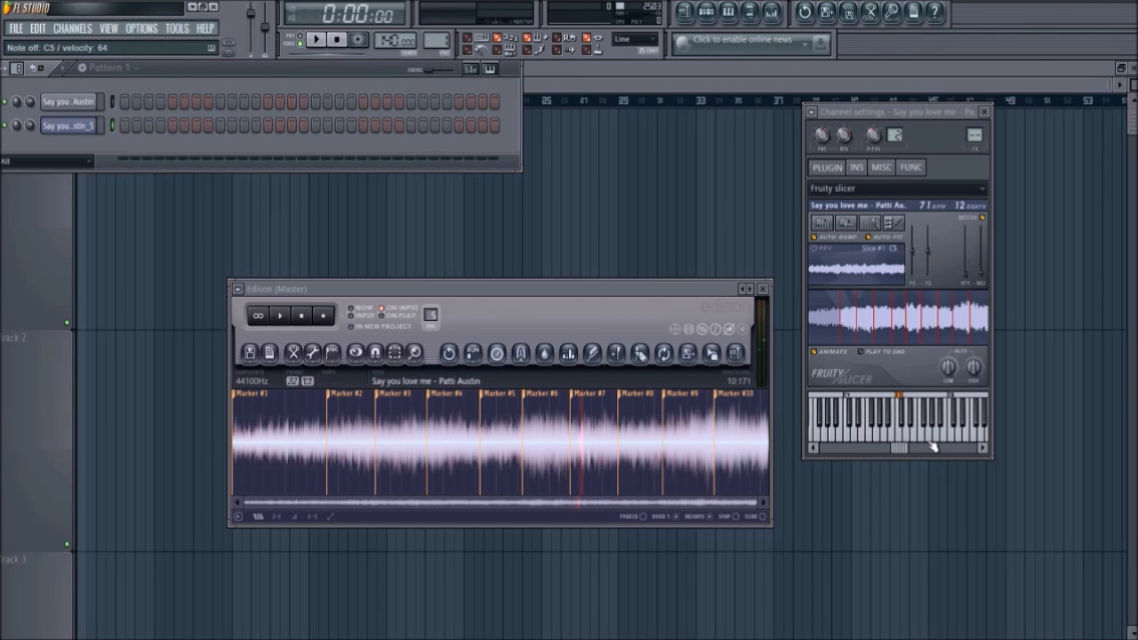
- Try out a slice melody alternating slices 10 and 9 with slice 5, ending on slices 3 and 2
{"action": "key", "text": "y"}
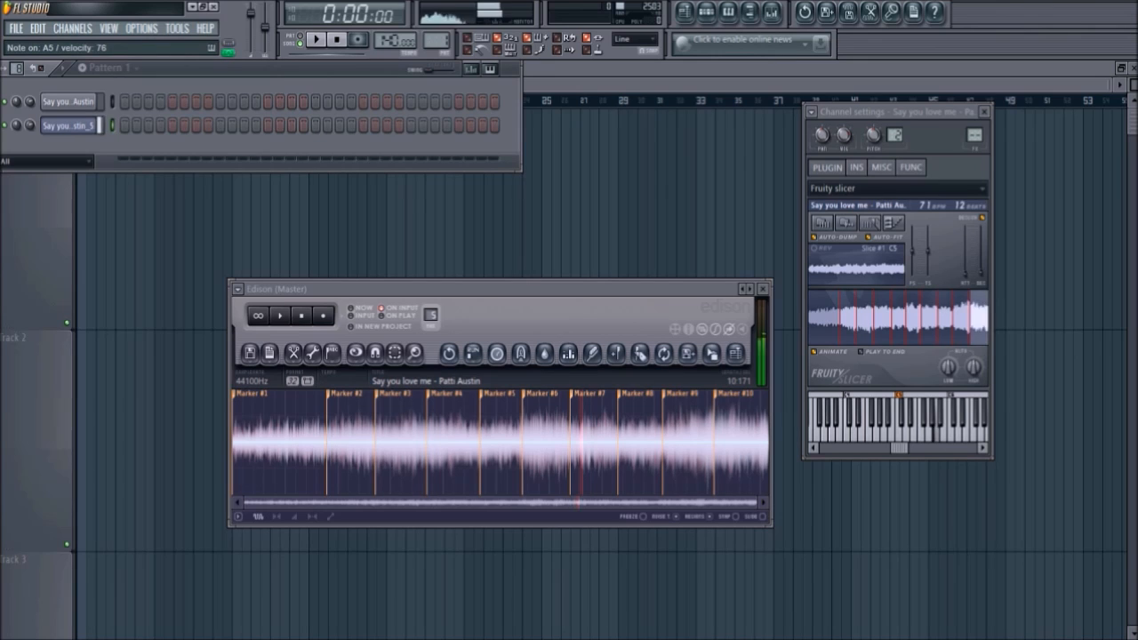
{"action": "key", "text": "y"}
{"action": "key", "text": "6"}
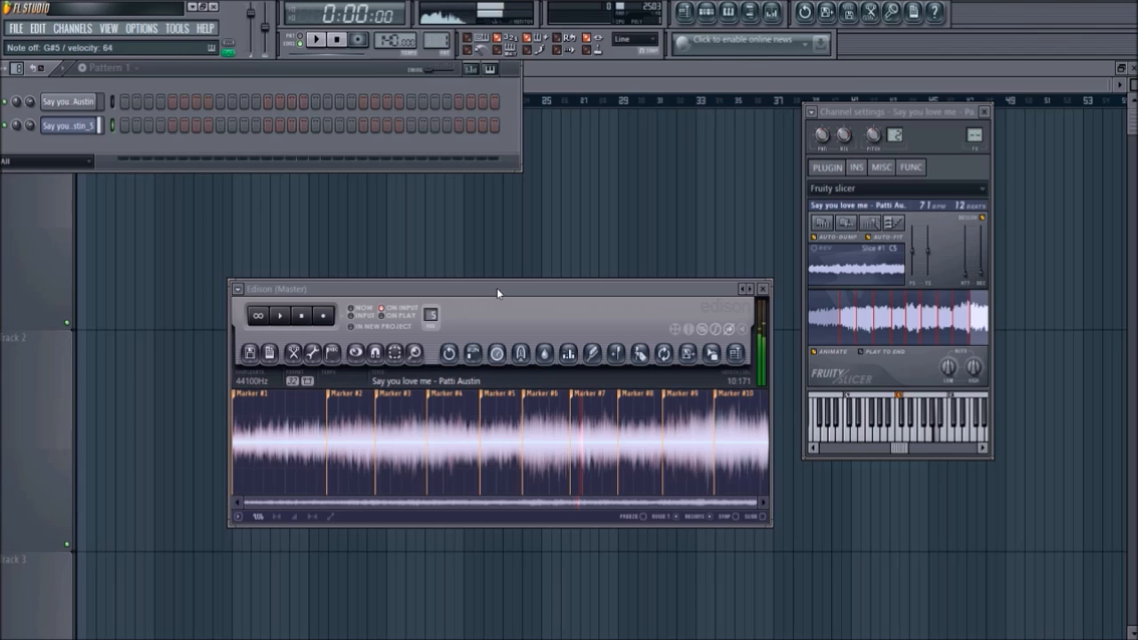
{"action": "key", "text": "6"}
{"action": "key", "text": "y"}
{"action": "key", "text": "y"}
{"action": "key", "text": "e"}
{"action": "key", "text": "e"}
{"action": "key", "text": "y"}
{"action": "key", "text": "6"}
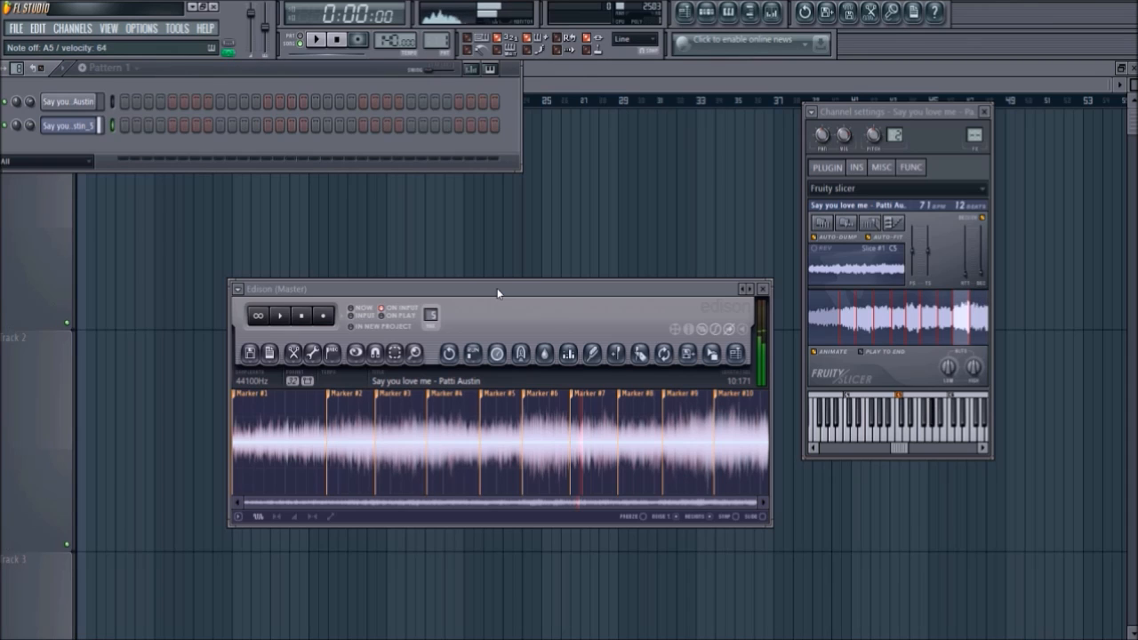
{"action": "key", "text": "y"}
{"action": "key", "text": "y"}
{"action": "key", "text": "y"}
{"action": "key", "text": "w"}
{"action": "key", "text": "2"}
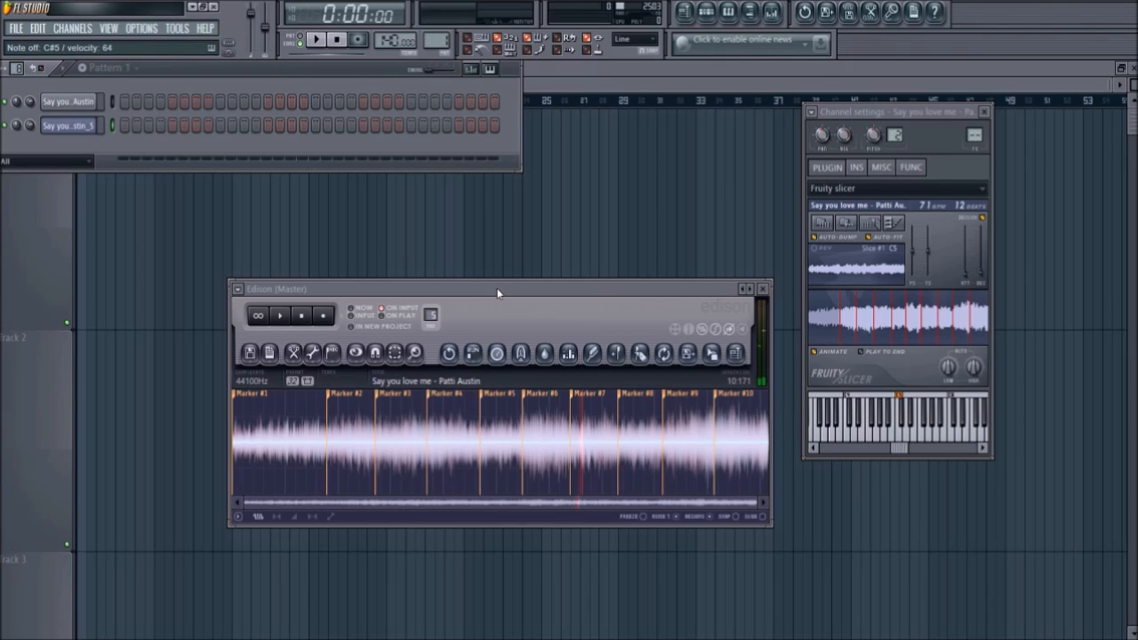
- Open the empty piano roll of the sliced Say you love me channel
{"action": "right_click", "coordinate": [85, 133]}
{"action": "left_click", "coordinate": [124, 122]}
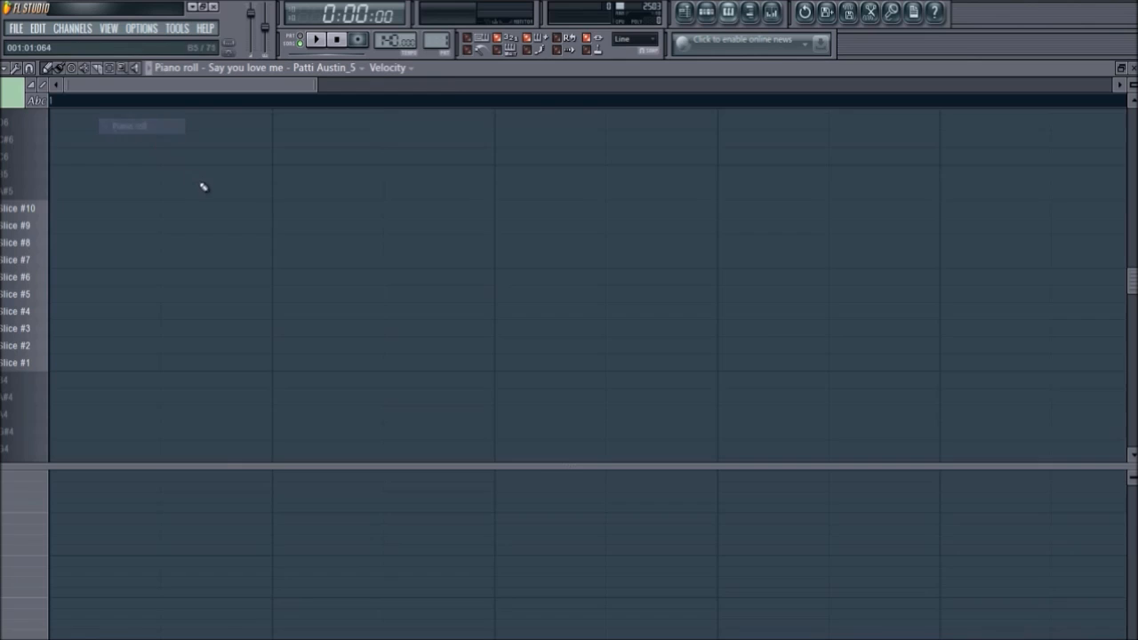
{"action": "left_click", "coordinate": [6, 68]}
{"action": "mouse_move", "coordinate": [59, 92]}
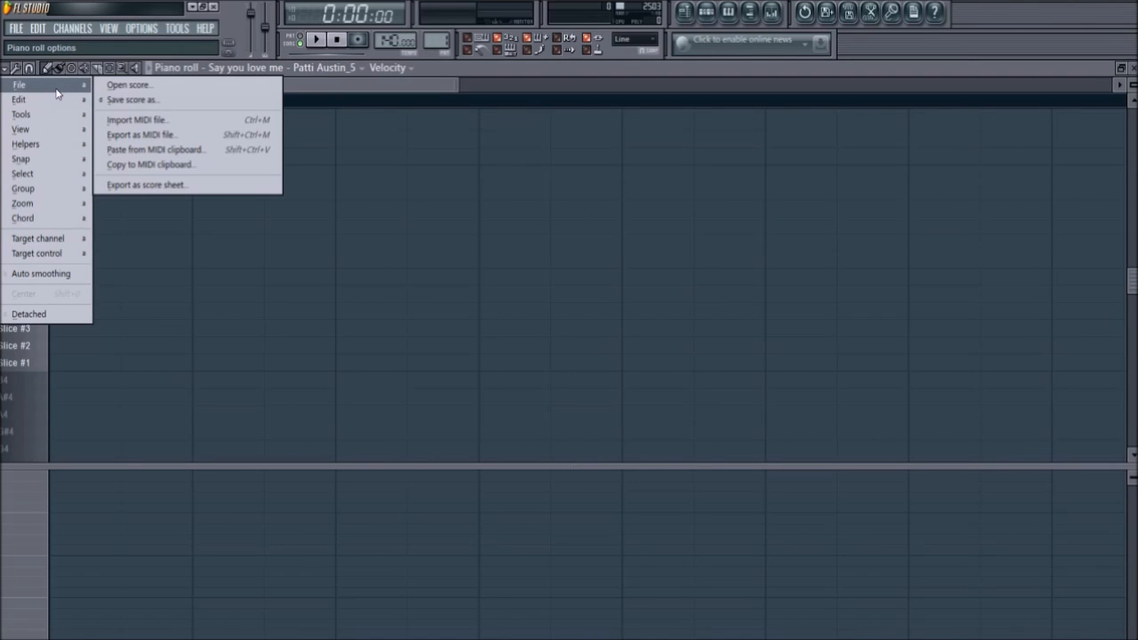
{"action": "left_click", "coordinate": [107, 89]}
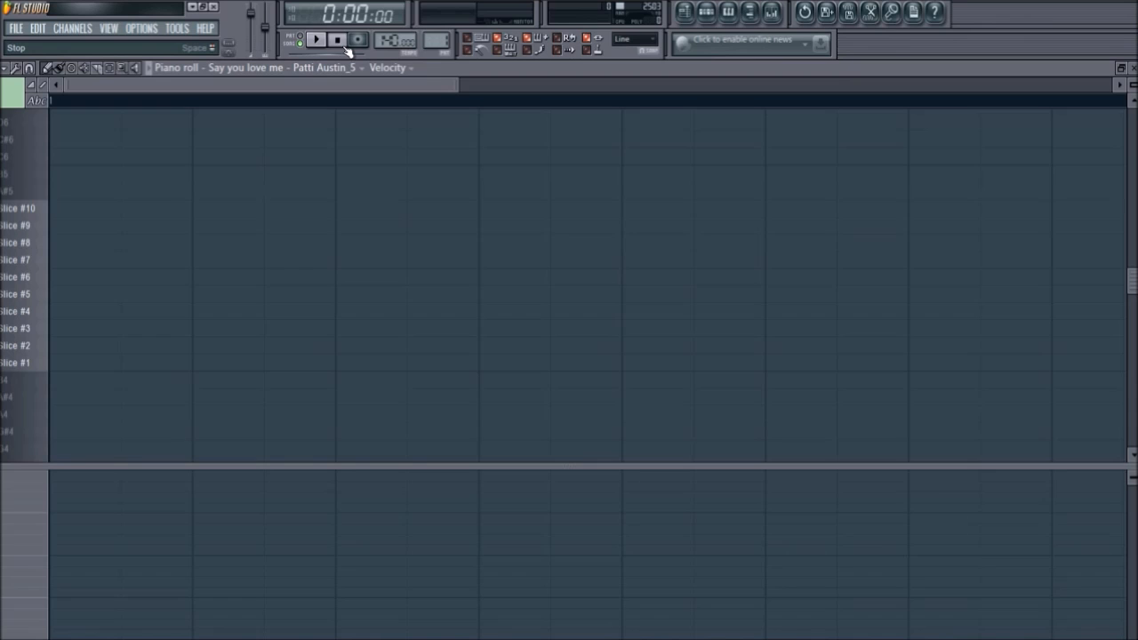
- Record a live take with slices 10, 9 and 5 in the piano roll and delete all of its notes
{"action": "scroll", "coordinate": [342, 297], "scroll_direction": "down", "scroll_amount": 3}
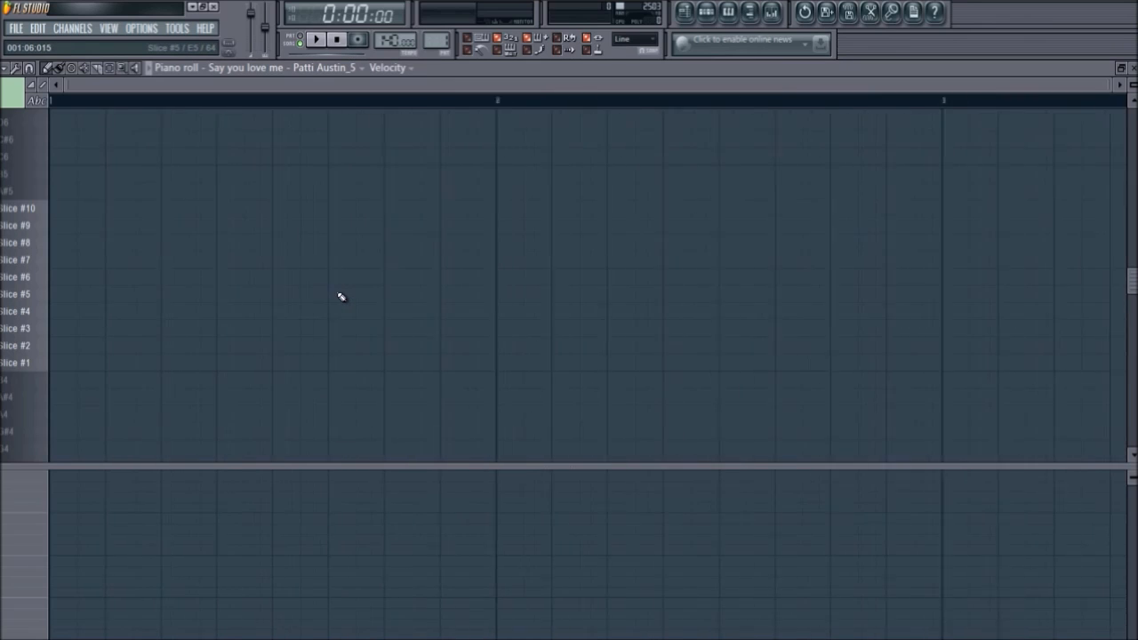
{"action": "key", "text": "l"}
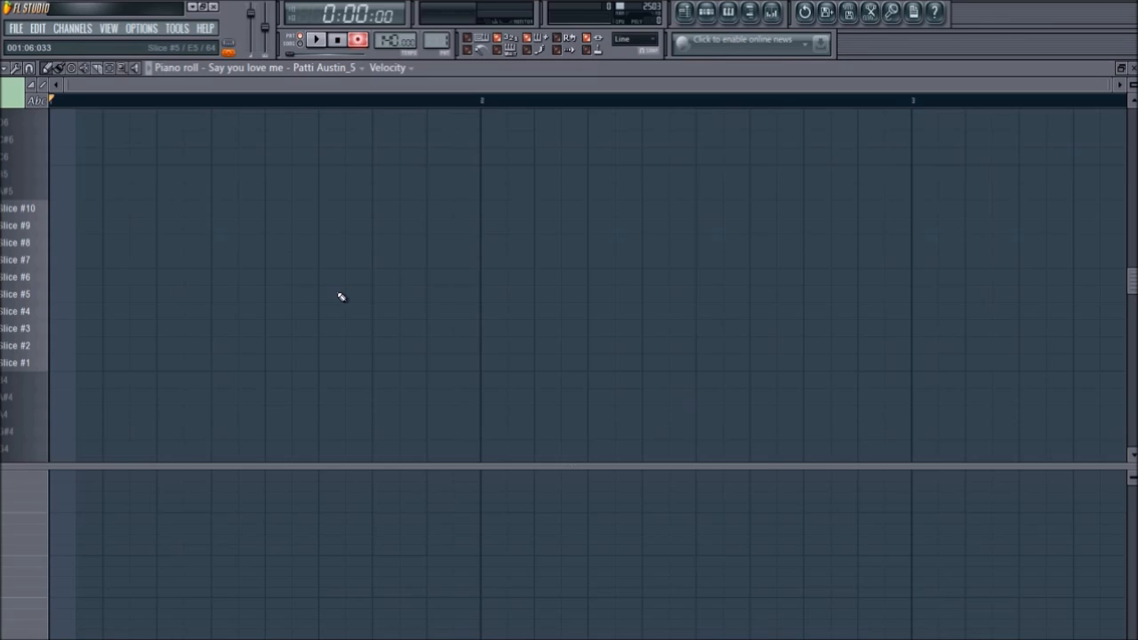
{"action": "key", "text": "space"}
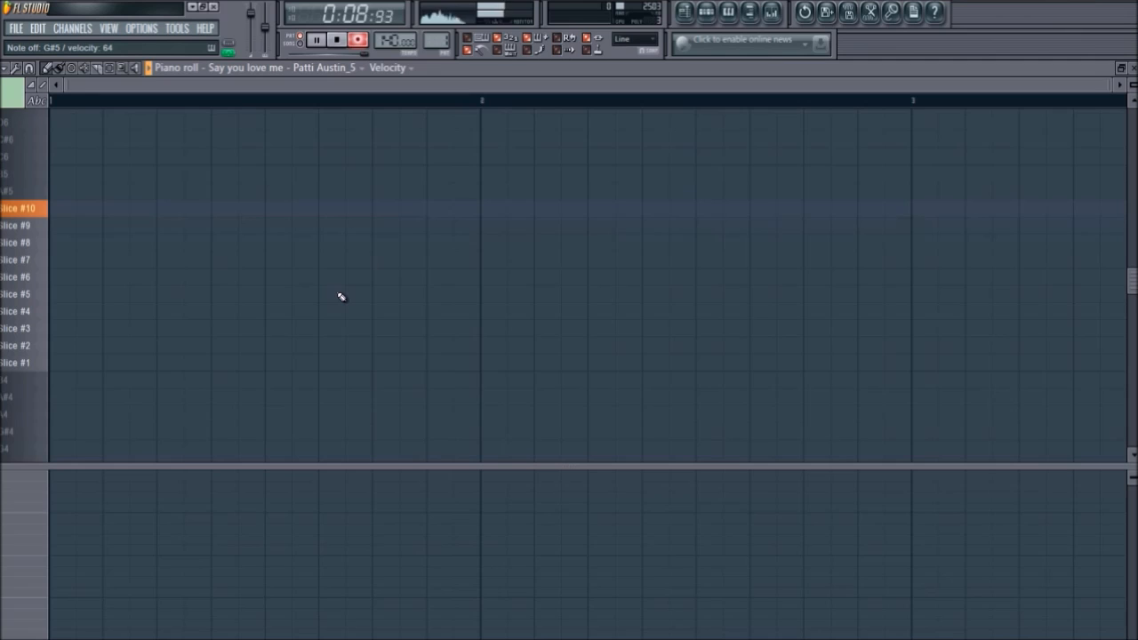
{"action": "key", "text": "space"}
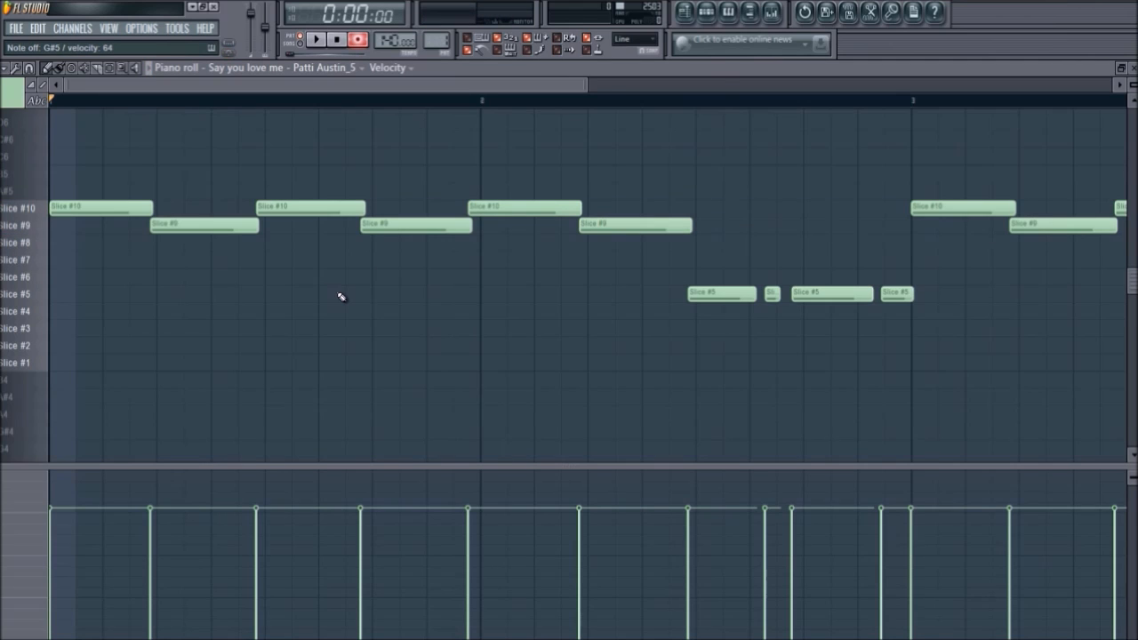
{"action": "scroll", "coordinate": [340, 296], "scroll_direction": "up", "scroll_amount": 1}
{"action": "scroll", "coordinate": [341, 295], "scroll_direction": "down", "scroll_amount": 1}
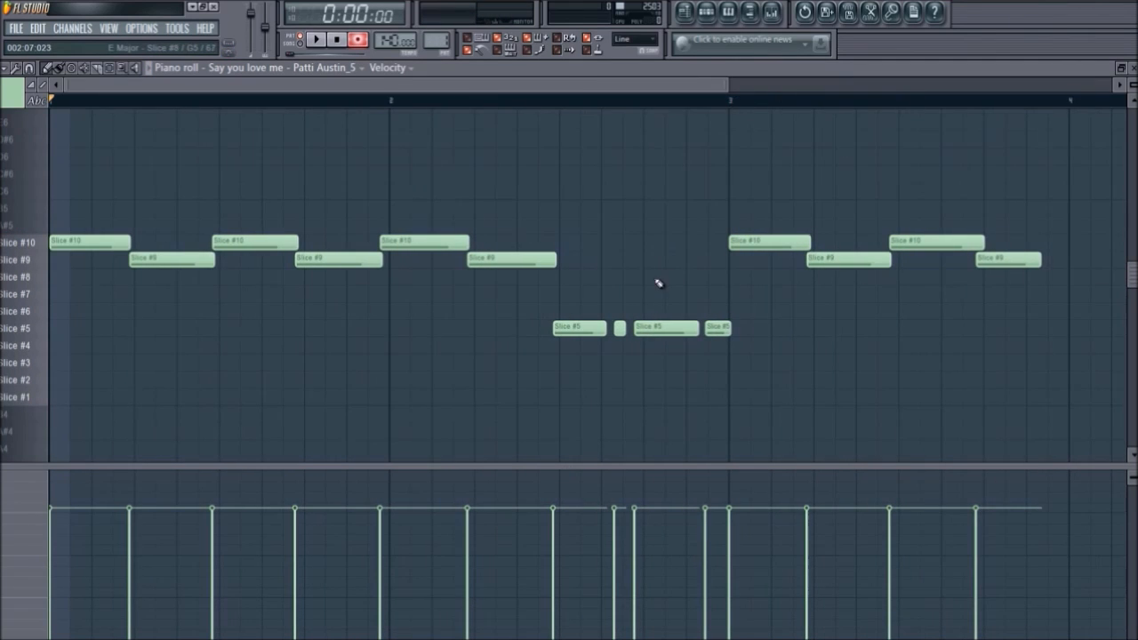
{"action": "key", "text": "ctrl+a"}
{"action": "key", "text": "Delete"}
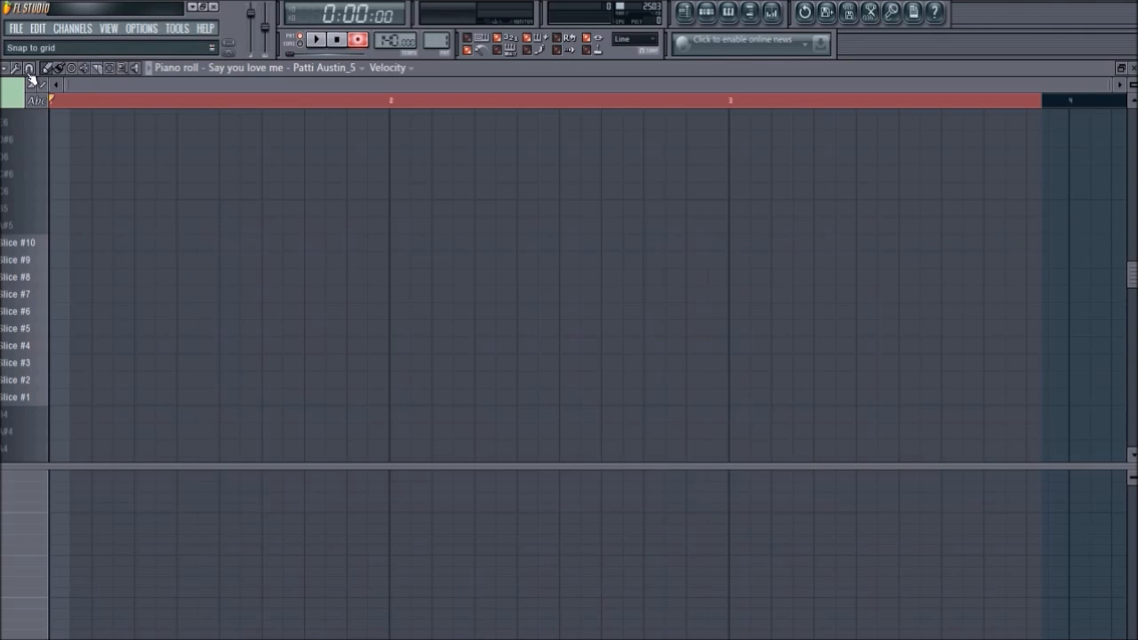
- Paste the slice melody from the MIDI clipboard into the piano roll and clear the selection
{"action": "left_click", "coordinate": [6, 69]}
{"action": "mouse_move", "coordinate": [32, 85]}
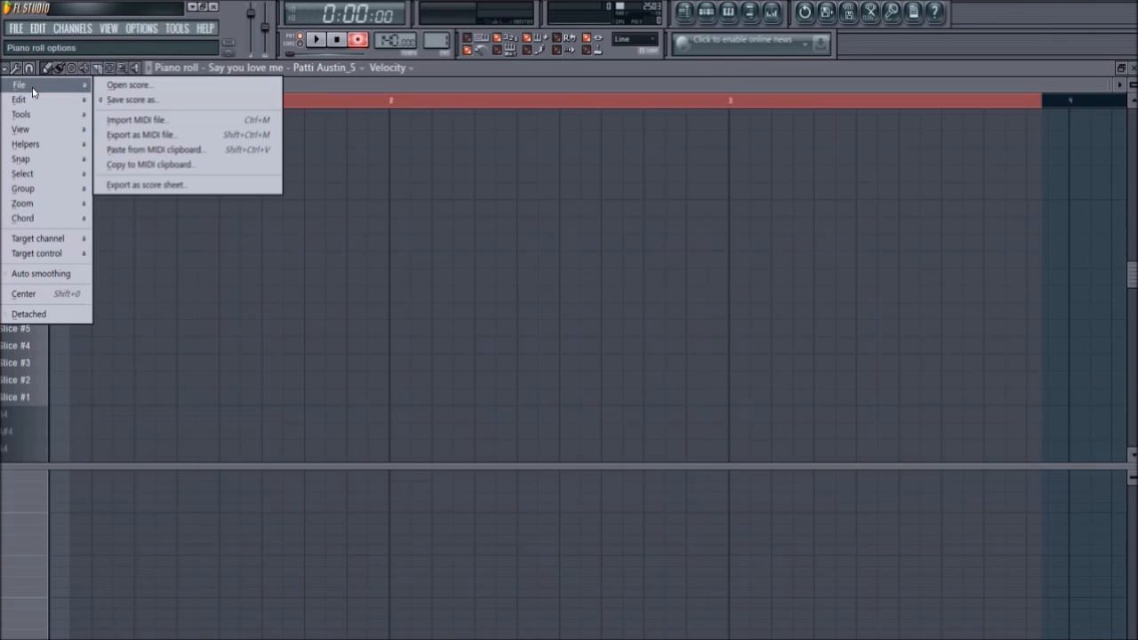
{"action": "left_click", "coordinate": [177, 156]}
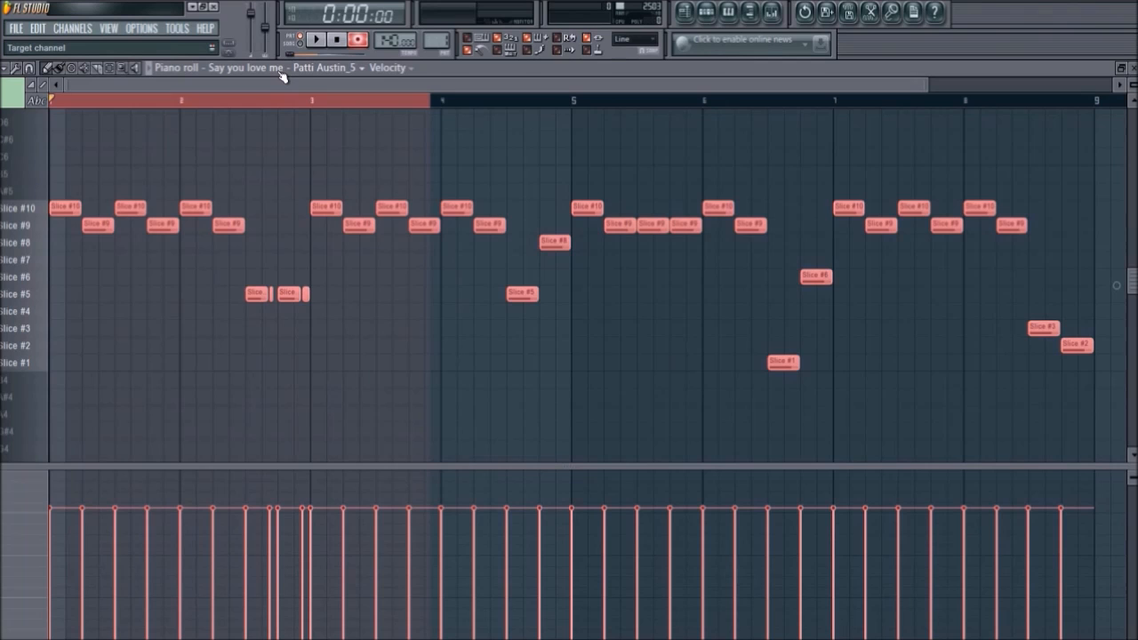
{"action": "left_click", "coordinate": [237, 103]}
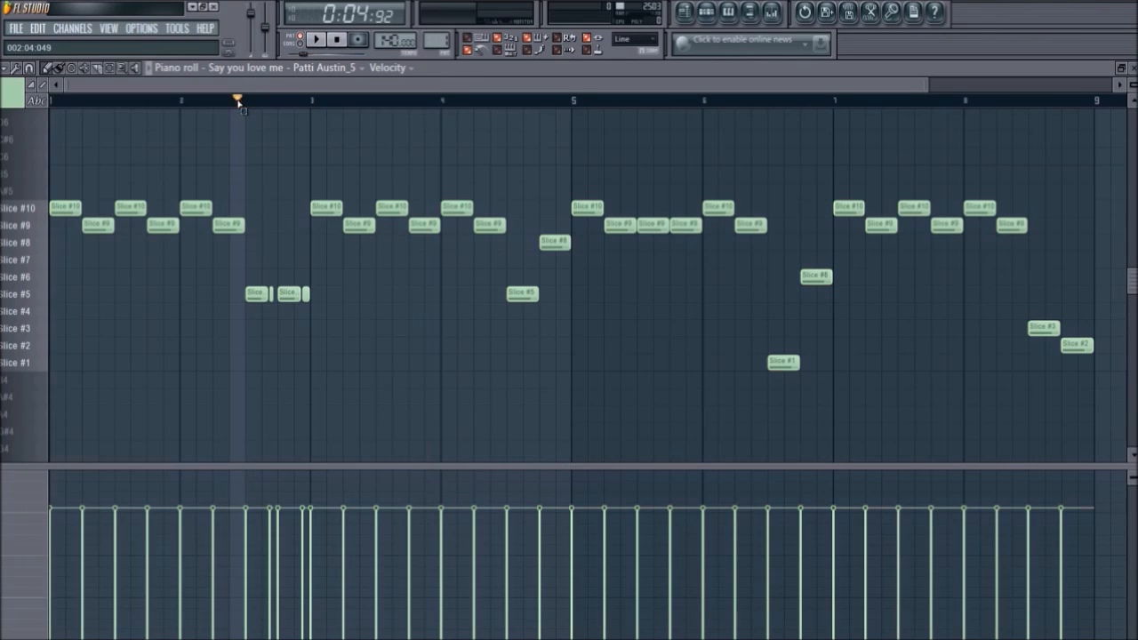
- Play the pasted slice melody from the beginning of the pattern and stop playback
{"action": "left_click", "coordinate": [336, 39]}
{"action": "left_click", "coordinate": [315, 40]}
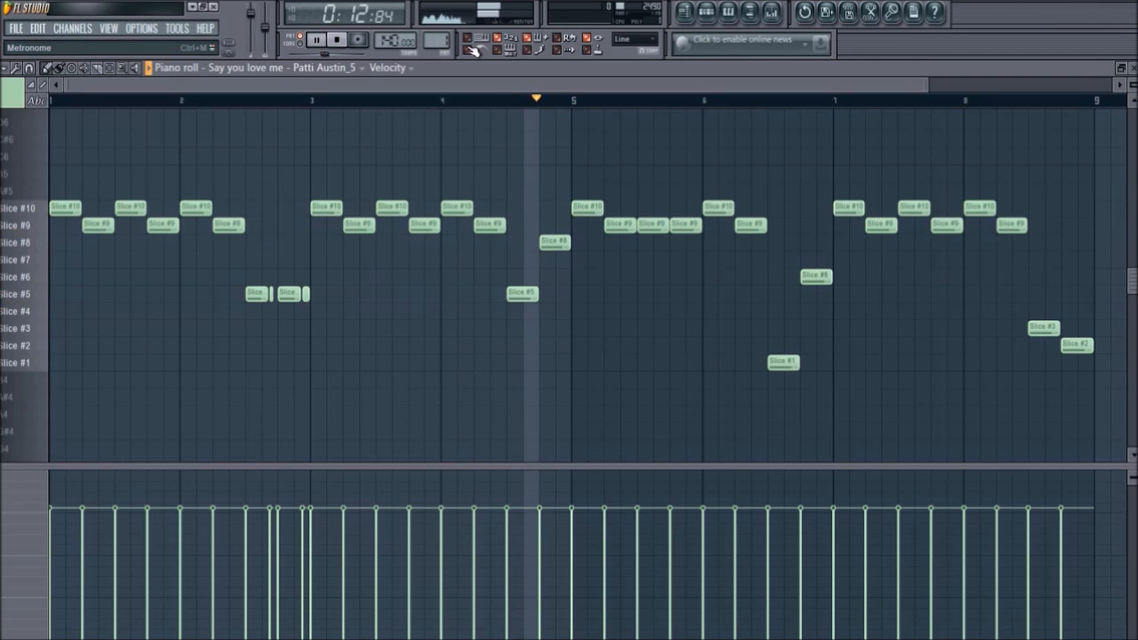
{"action": "key", "text": "space"}
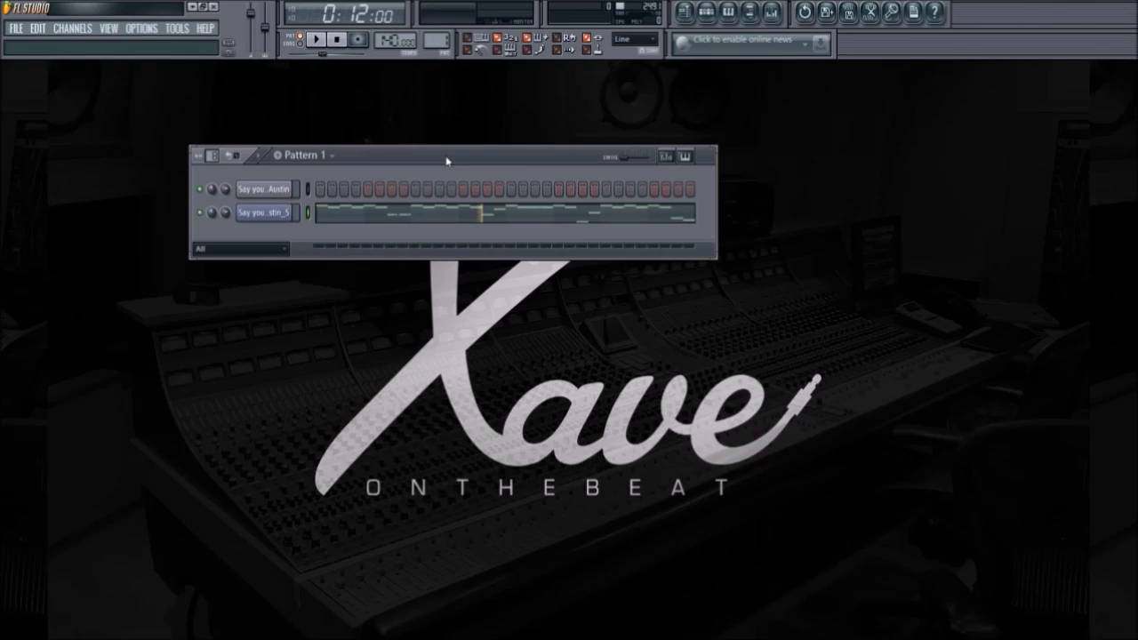
- Close the browser and move the channel rack to the middle of the empty workspace
{"action": "key", "text": "alt+F8"}
{"action": "left_click", "coordinate": [336, 39]}
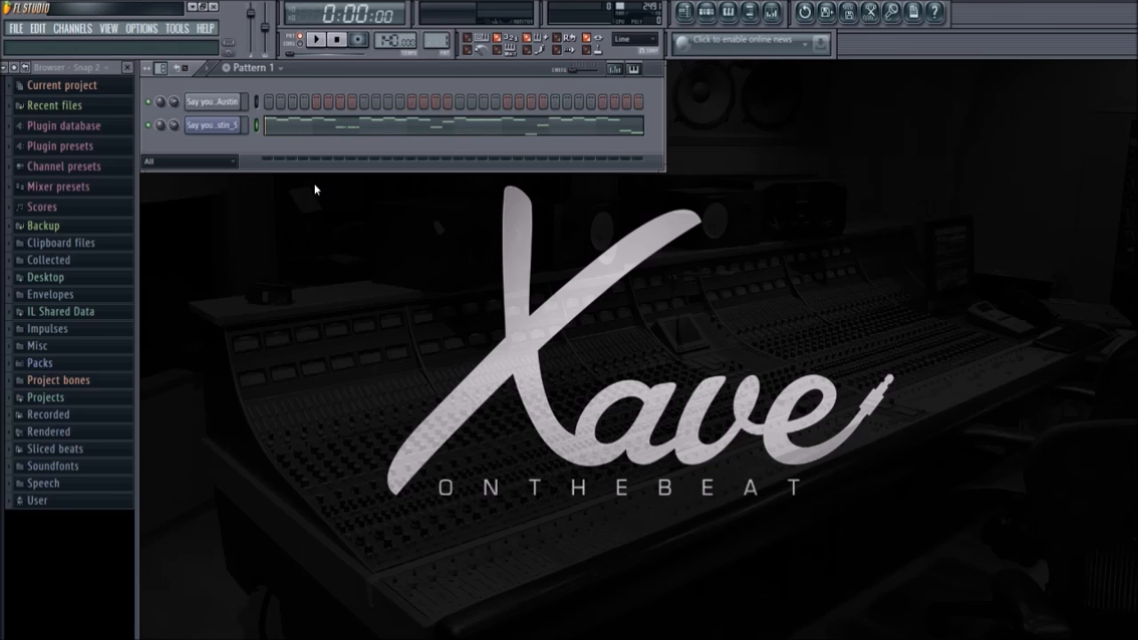
{"action": "left_click", "coordinate": [128, 68]}
{"action": "left_click_drag", "start_coordinate": [246, 71], "coordinate": [550, 212]}
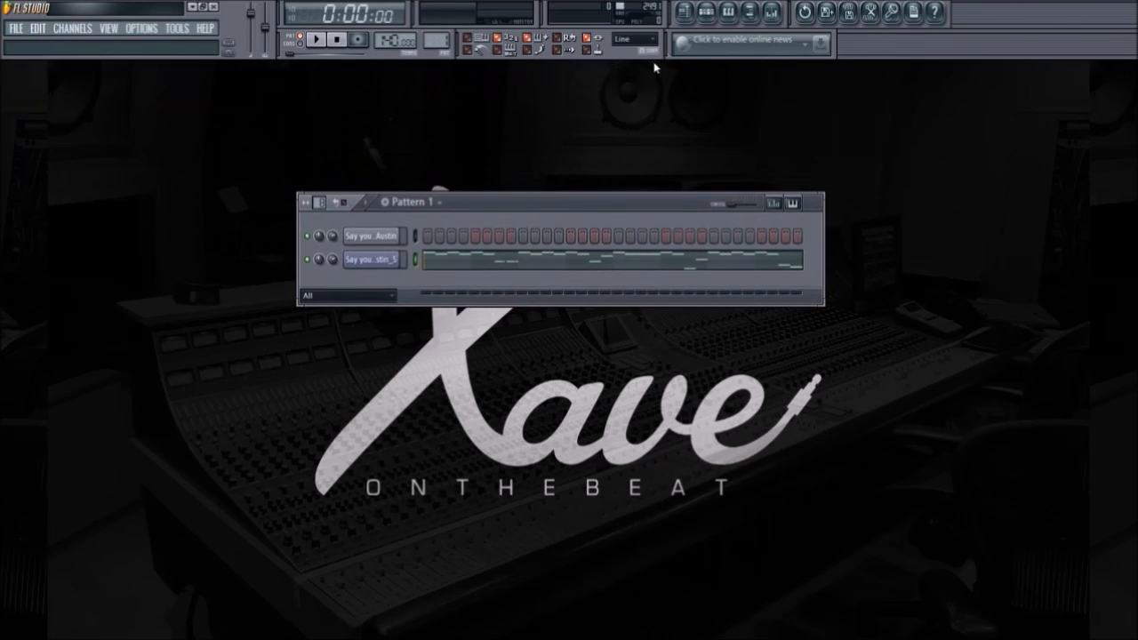
- Clone the Fruity Slicer channel that holds the Say you love me melody in Pattern 1
{"action": "right_click", "coordinate": [391, 265]}
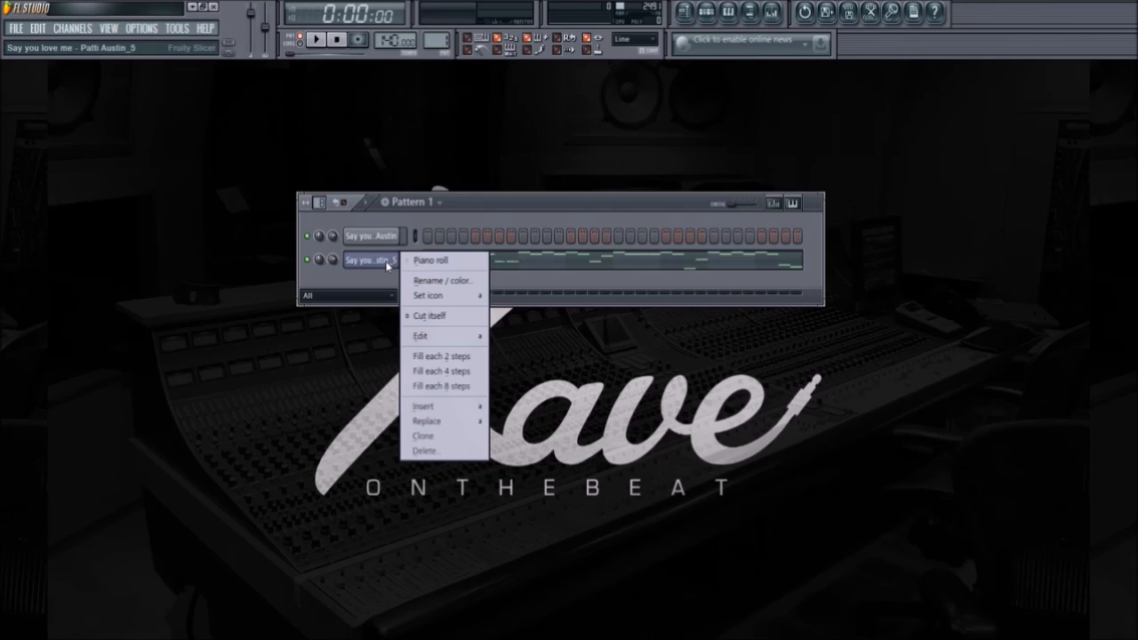
{"action": "left_click", "coordinate": [418, 435]}
{"action": "left_click", "coordinate": [408, 265]}
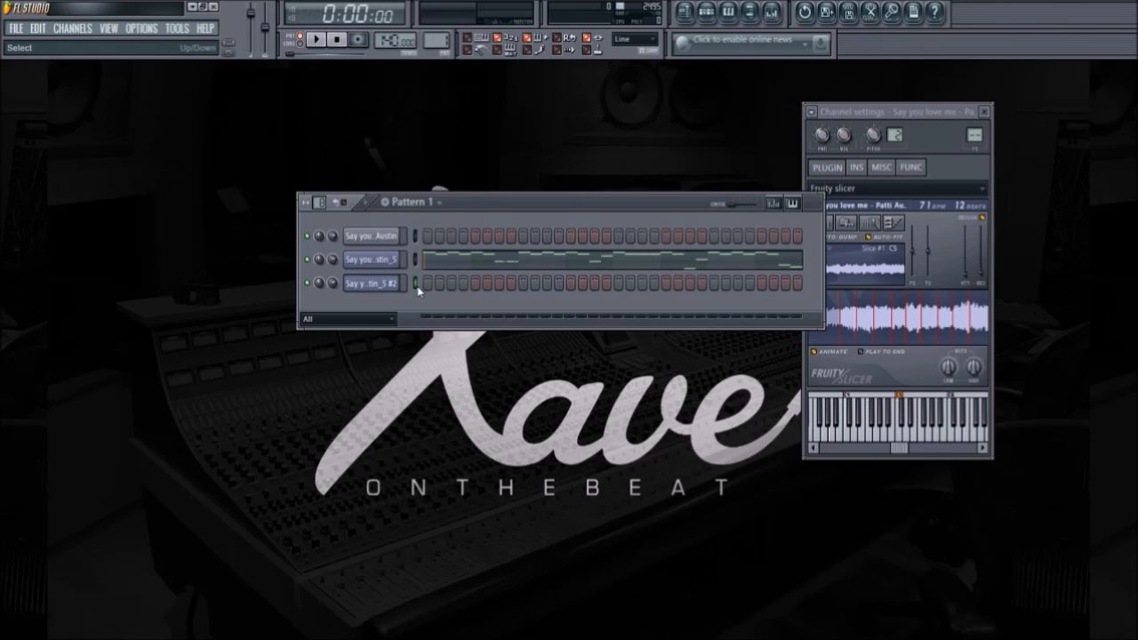
- Paste the copied slice melody into the cloned slicer channel, mute the clone and shift the channel rack slightly up
{"action": "left_click", "coordinate": [416, 283]}
{"action": "key", "text": "ctrl+v"}
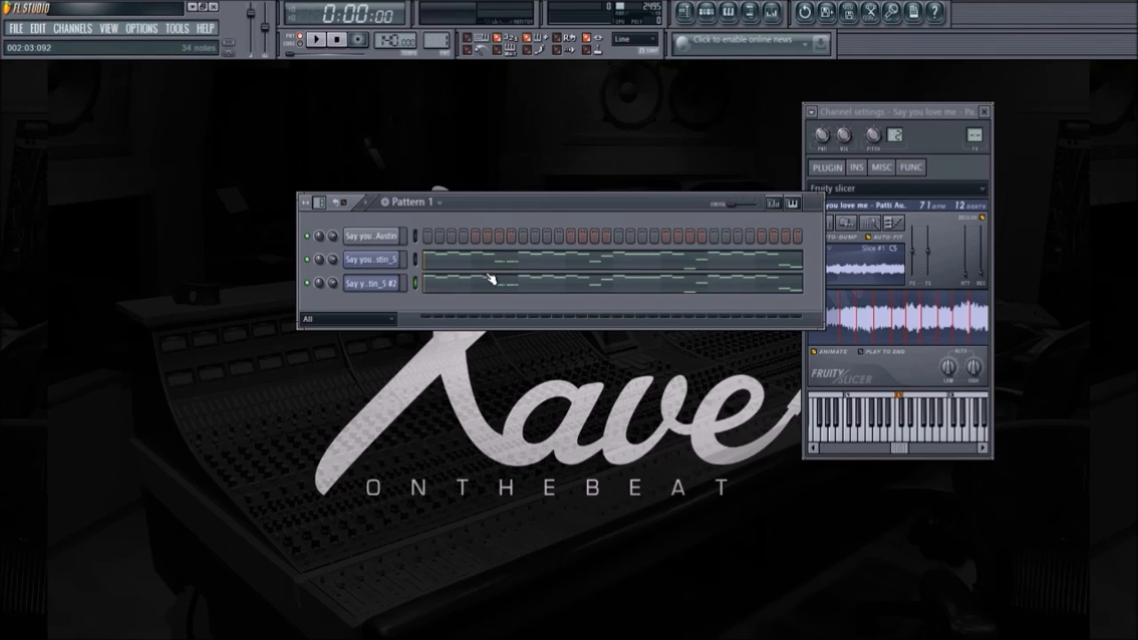
{"action": "left_click_drag", "start_coordinate": [551, 208], "coordinate": [544, 184]}
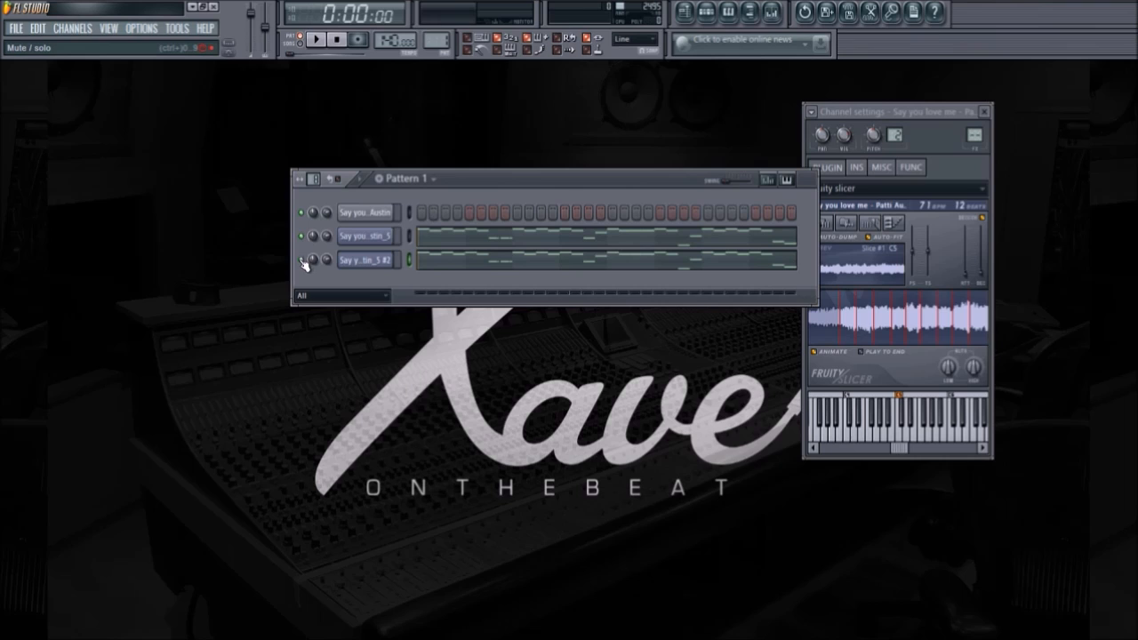
- Play the original slicer channel alone from the start of Pattern 1 and stop playback
{"action": "key", "text": "space"}
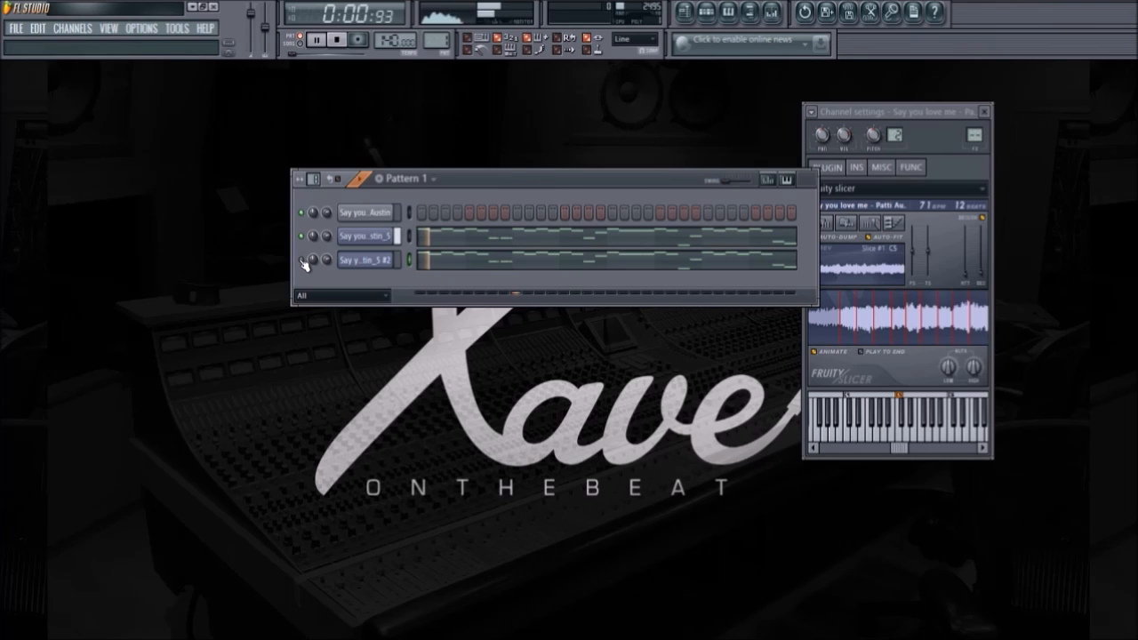
{"action": "key", "text": "space"}
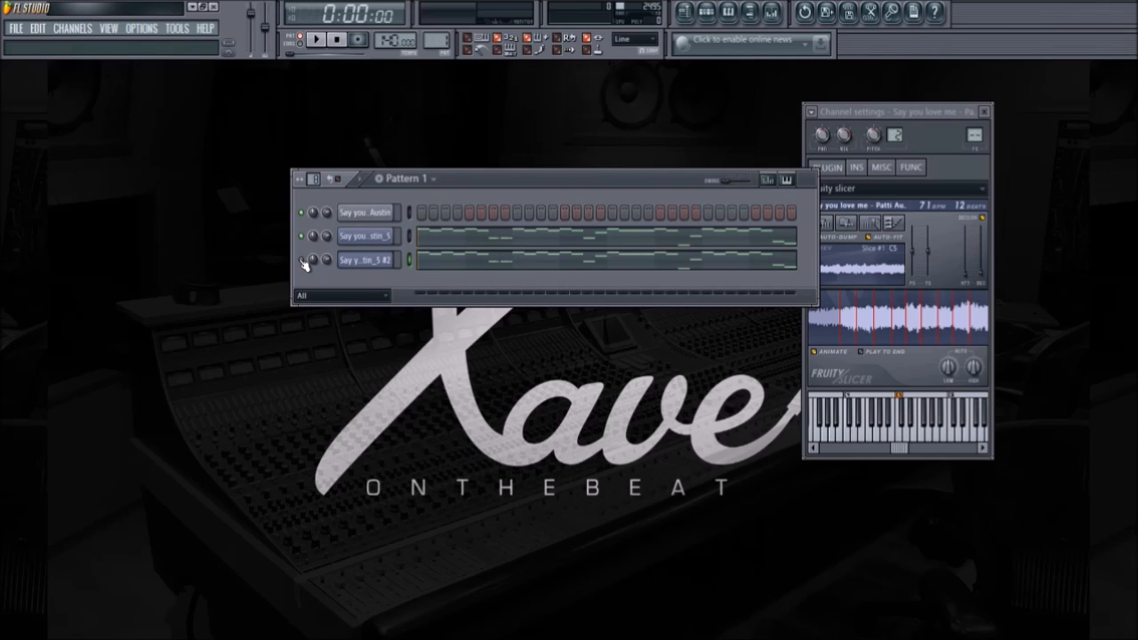
- Open the original slicer channel's settings and raise its Fruity Slicer pitch shift to +600 cents
{"action": "left_click", "coordinate": [362, 238]}
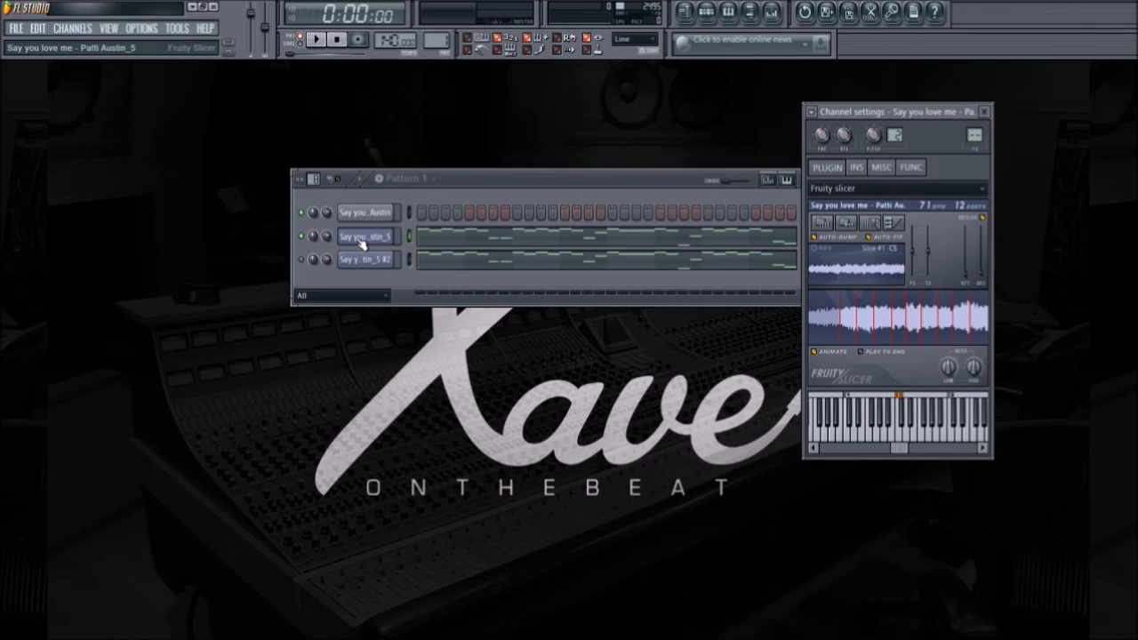
{"action": "left_click", "coordinate": [361, 241]}
{"action": "left_click", "coordinate": [361, 240]}
{"action": "left_click", "coordinate": [374, 263]}
{"action": "left_click", "coordinate": [381, 239]}
{"action": "left_click_drag", "start_coordinate": [918, 257], "coordinate": [913, 239]}
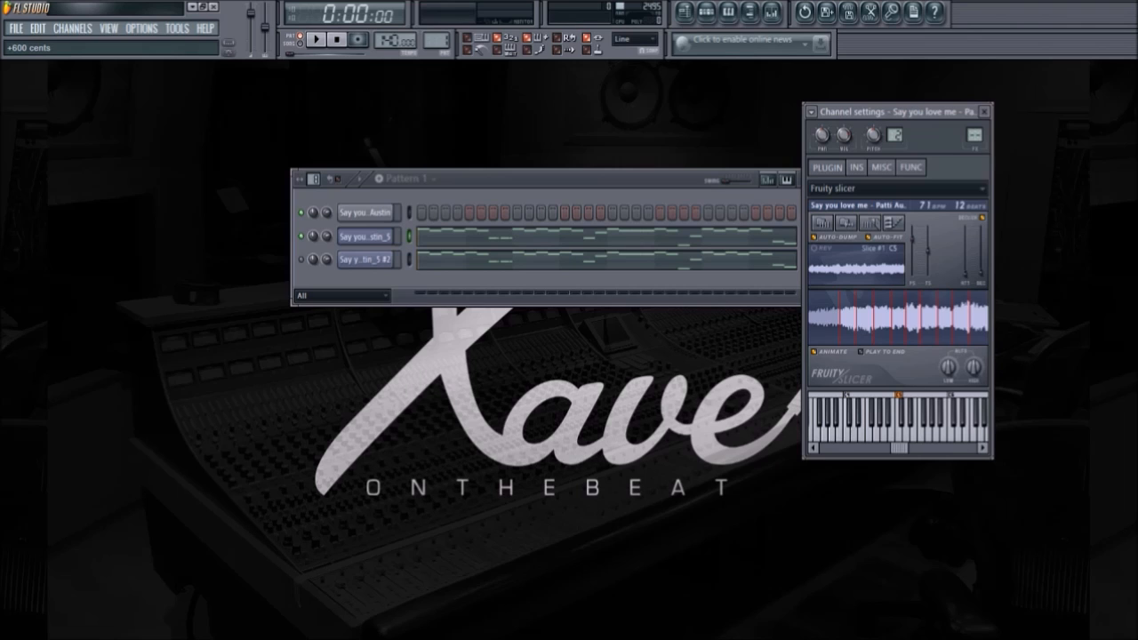
- Open the cloned channel's settings and lower its Fruity Slicer pitch shift below the middle of the slider
{"action": "left_click", "coordinate": [363, 261]}
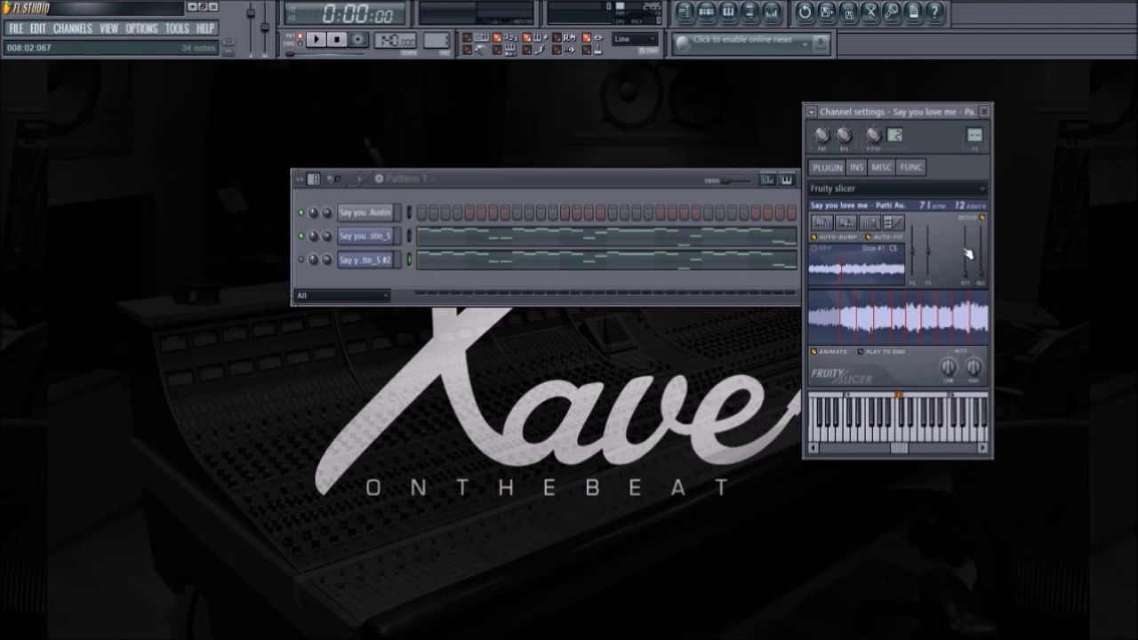
{"action": "left_click_drag", "start_coordinate": [913, 249], "coordinate": [914, 255]}
{"action": "left_click_drag", "start_coordinate": [913, 263], "coordinate": [913, 263]}
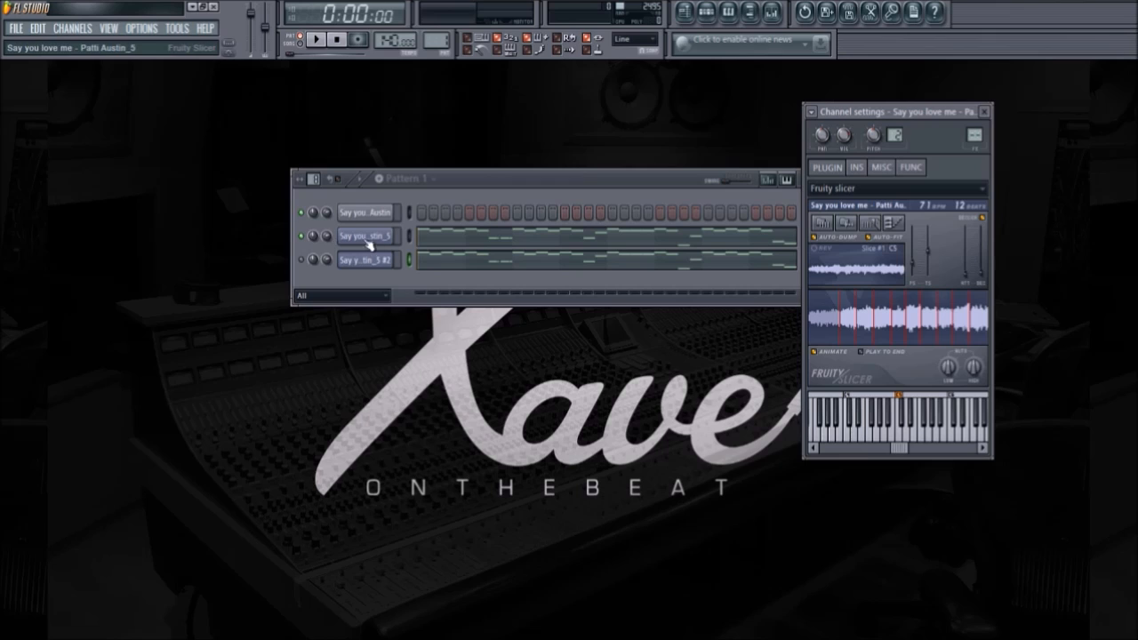
- Play the original channel alone, the clone alone and both together, unmuting them as needed, and stop playback
{"action": "key", "text": "space"}
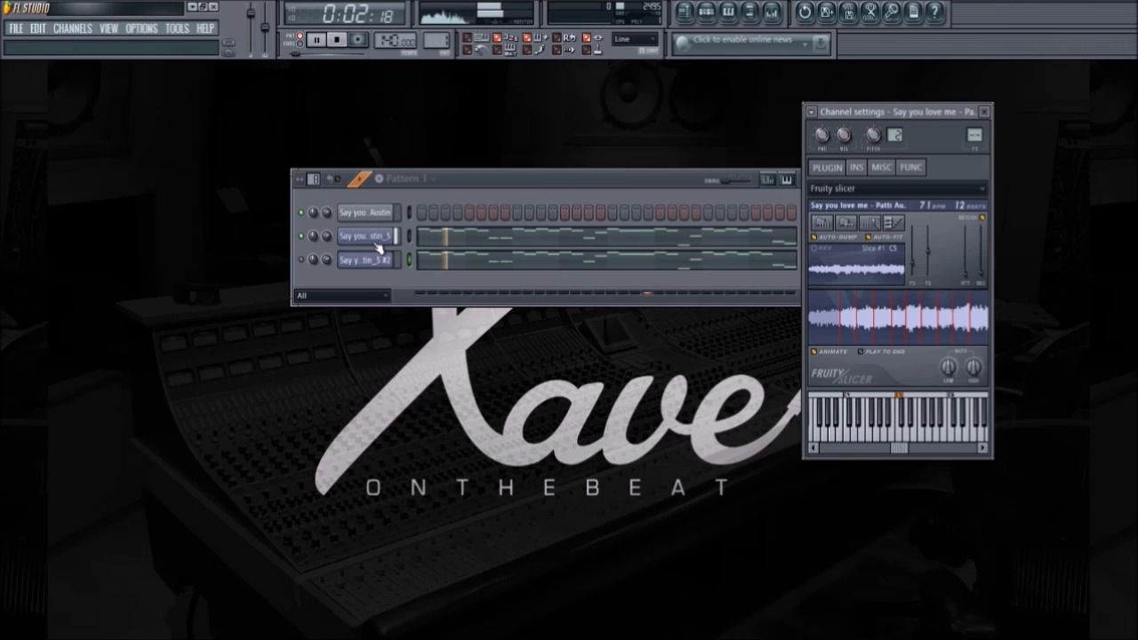
{"action": "left_click", "coordinate": [301, 259]}
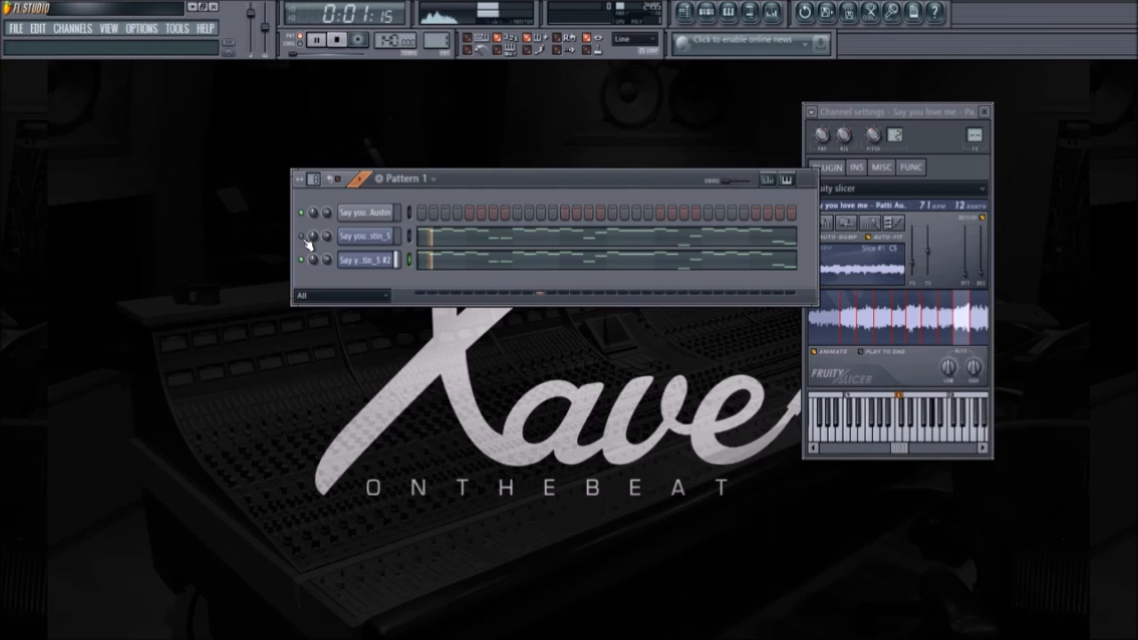
{"action": "key", "text": "space"}
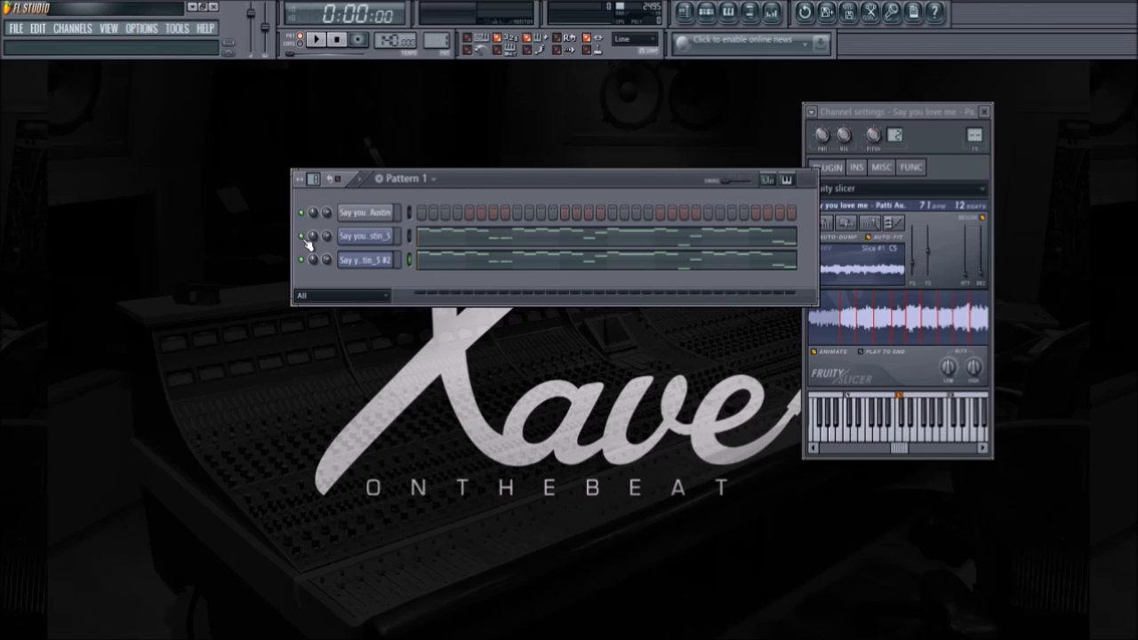
{"action": "key", "text": "space"}
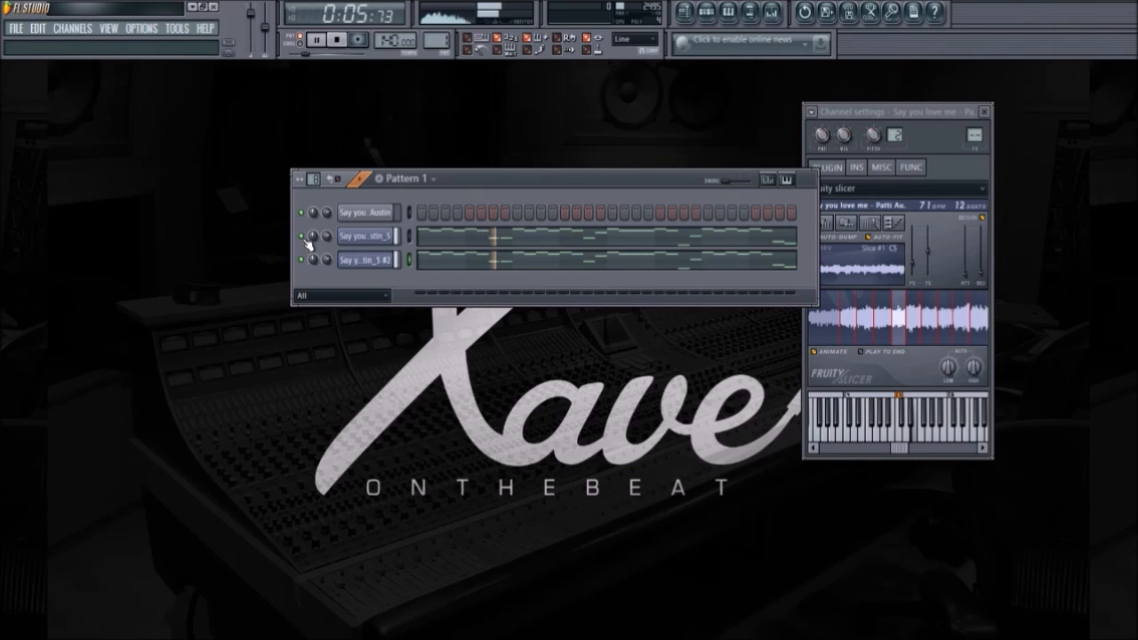
{"action": "key", "text": "space"}
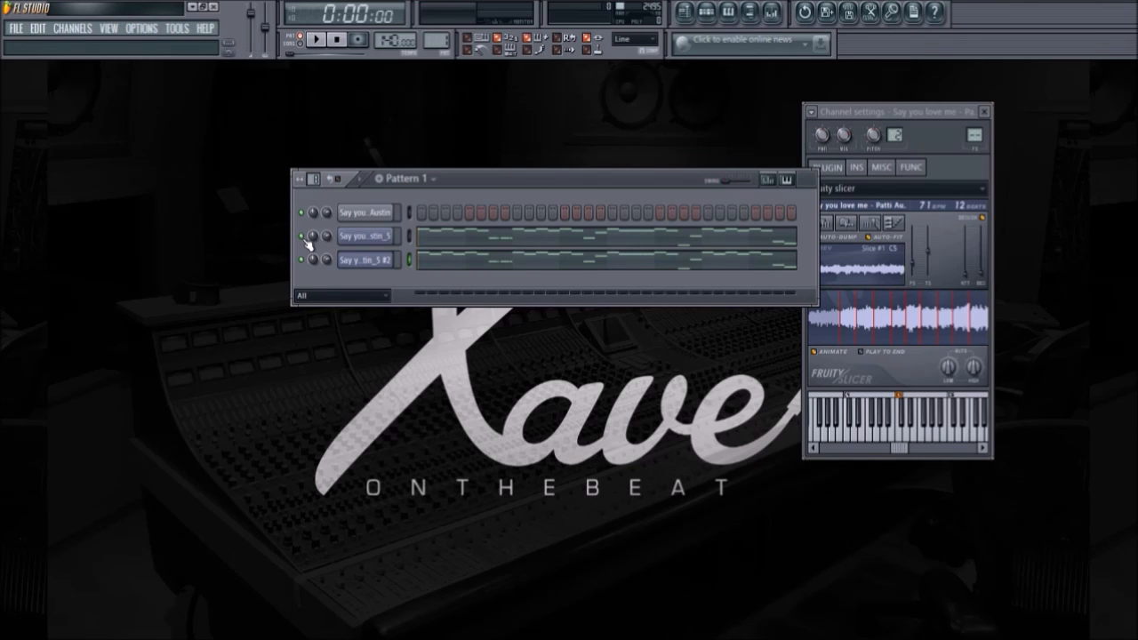
- Compare the Fruity Slicer pitch shift sliders of the original and the cloned channel by switching between their settings
{"action": "left_click", "coordinate": [372, 238]}
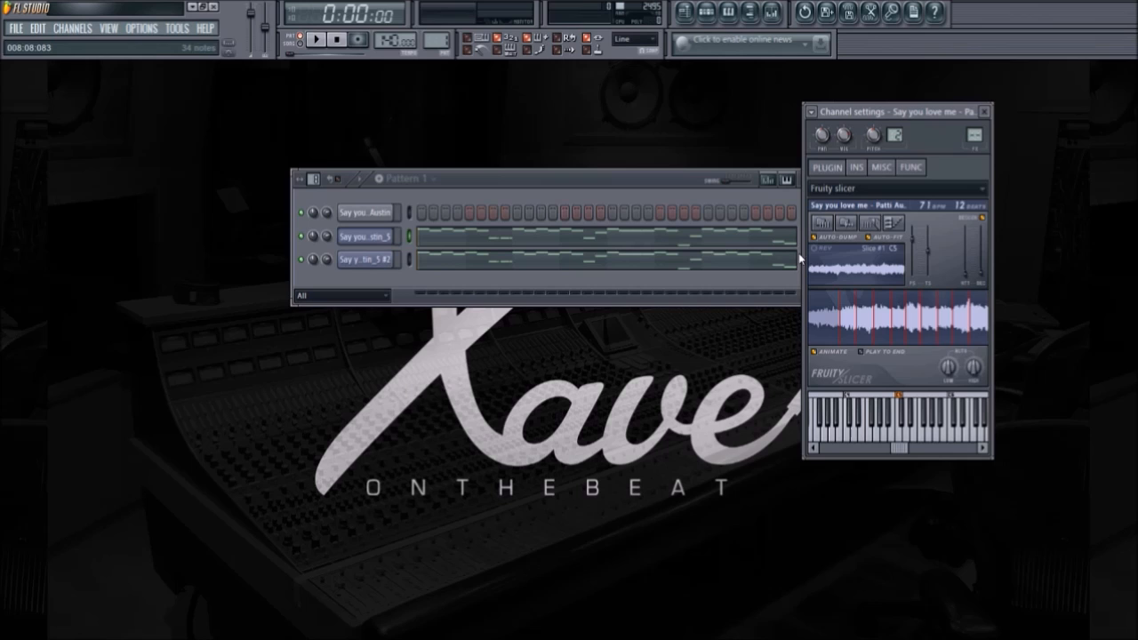
{"action": "left_click", "coordinate": [382, 263]}
{"action": "left_click", "coordinate": [375, 236]}
{"action": "left_click_drag", "start_coordinate": [919, 247], "coordinate": [919, 243]}
{"action": "left_click_drag", "start_coordinate": [913, 246], "coordinate": [914, 242]}
{"action": "left_click", "coordinate": [386, 262]}
{"action": "left_click_drag", "start_coordinate": [913, 264], "coordinate": [918, 270]}
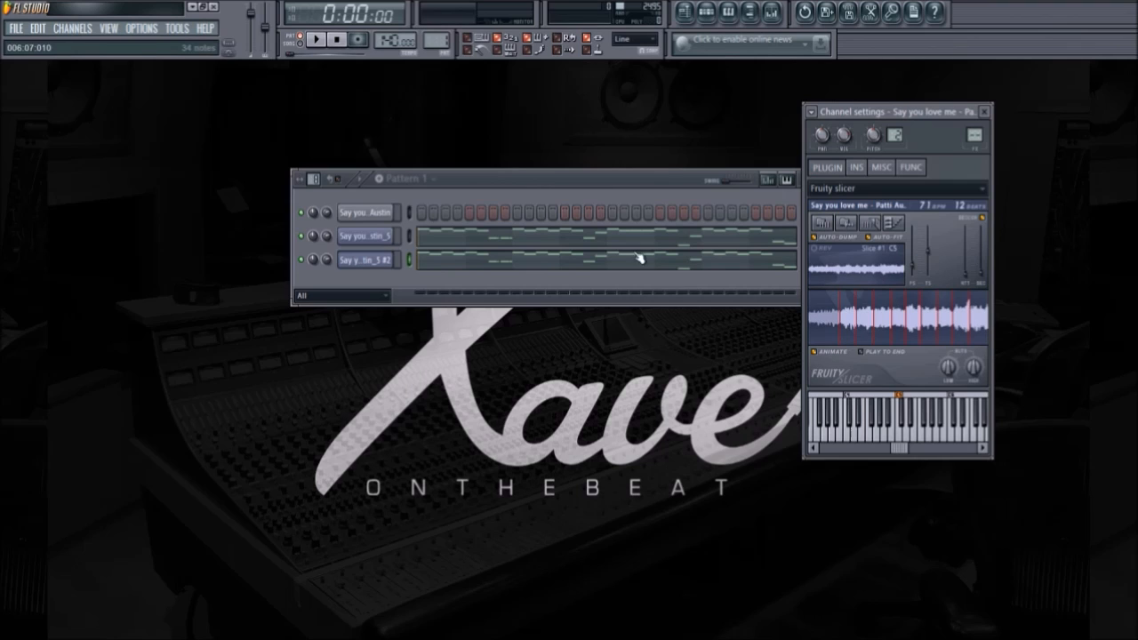
- Audition the higher-pitched original and the lower-pitched clone separately by muting each in turn, and start playing both together
{"action": "left_click", "coordinate": [304, 260]}
{"action": "key", "text": "space"}
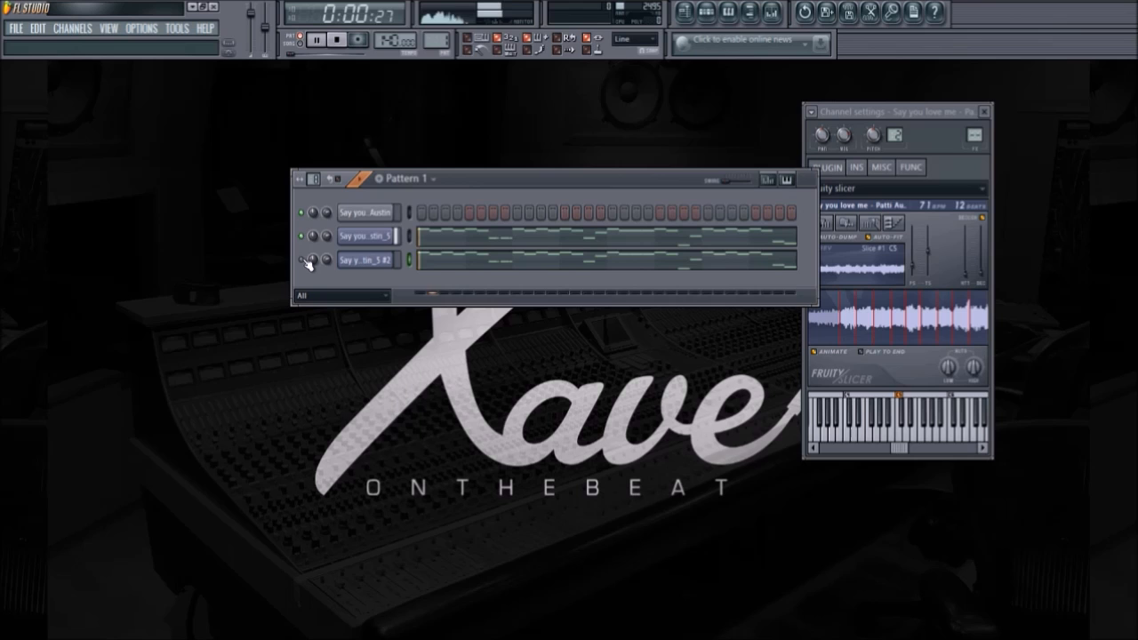
{"action": "key", "text": "space"}
{"action": "left_click", "coordinate": [302, 259]}
{"action": "key", "text": "space"}
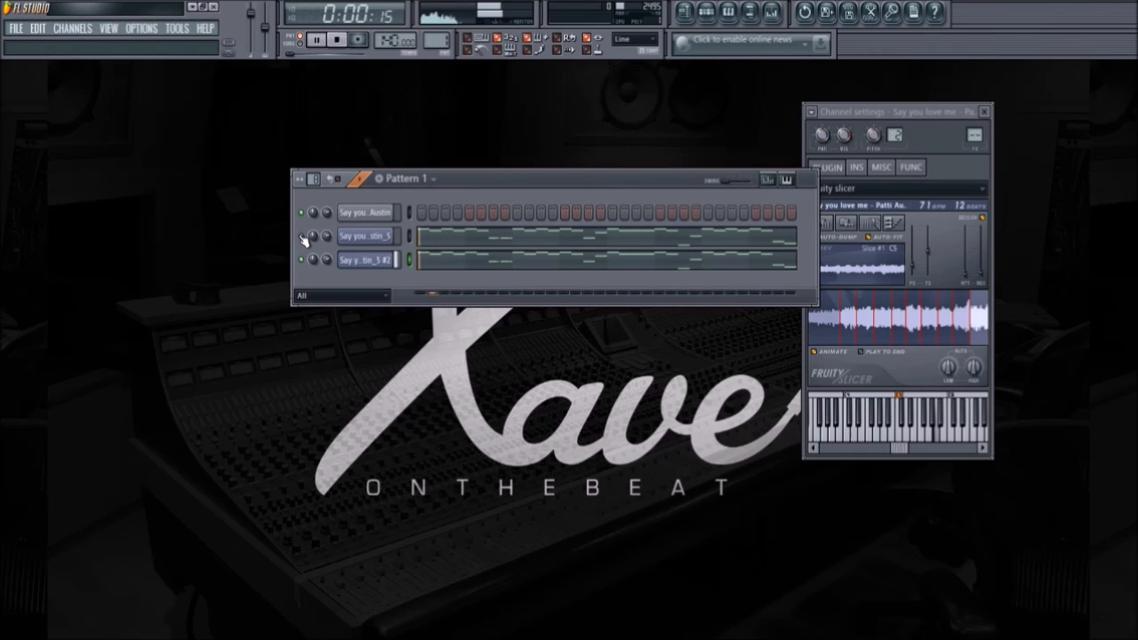
{"action": "key", "text": "space"}
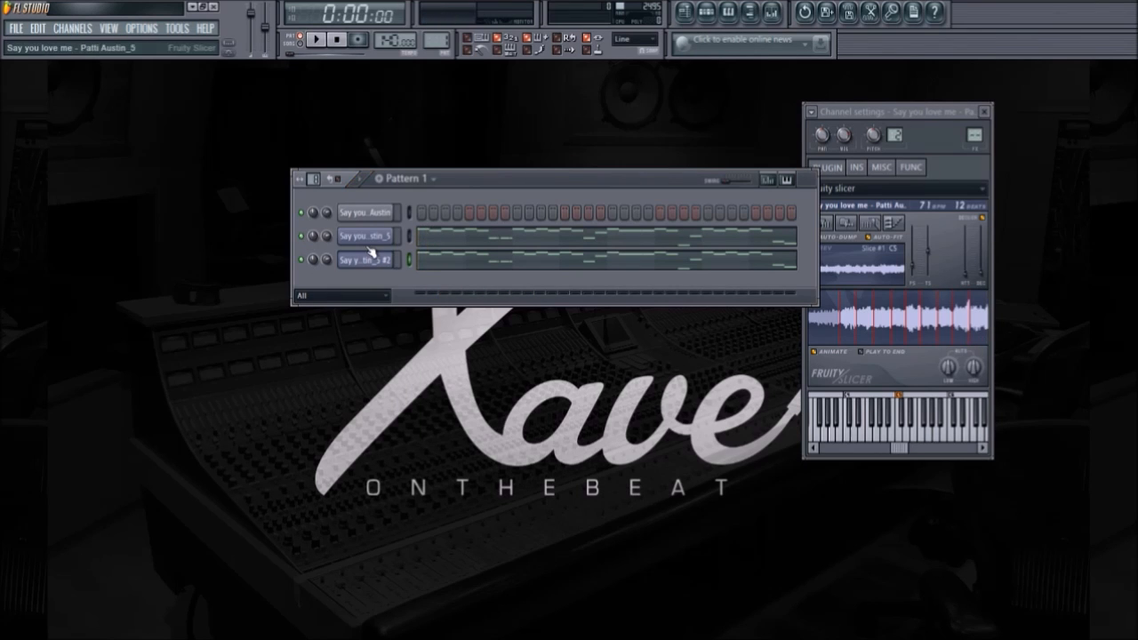
{"action": "key", "text": "space"}
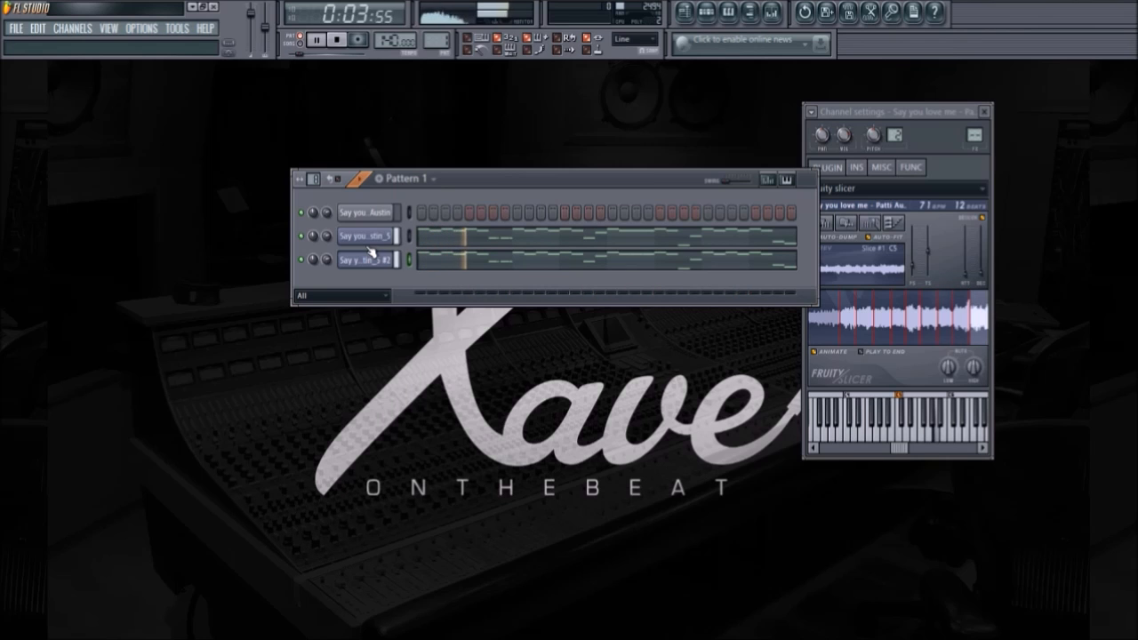
- View the original channel's melody in the piano roll during playback, jump to the middle of bar 8, stop and close it
{"action": "left_click", "coordinate": [470, 238]}
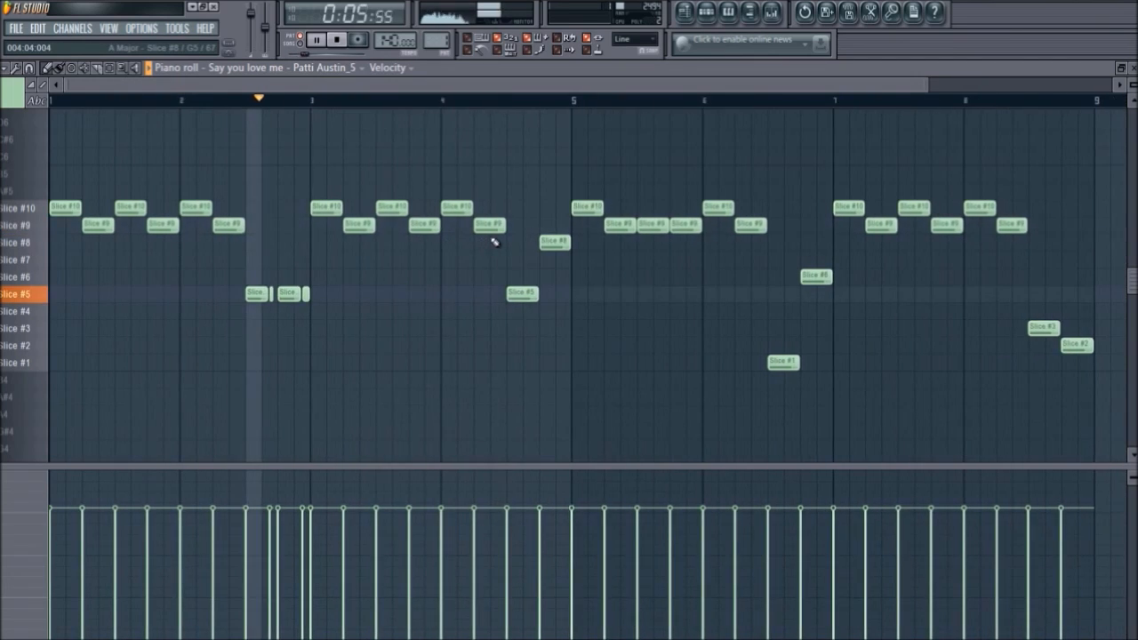
{"action": "left_click", "coordinate": [1031, 103]}
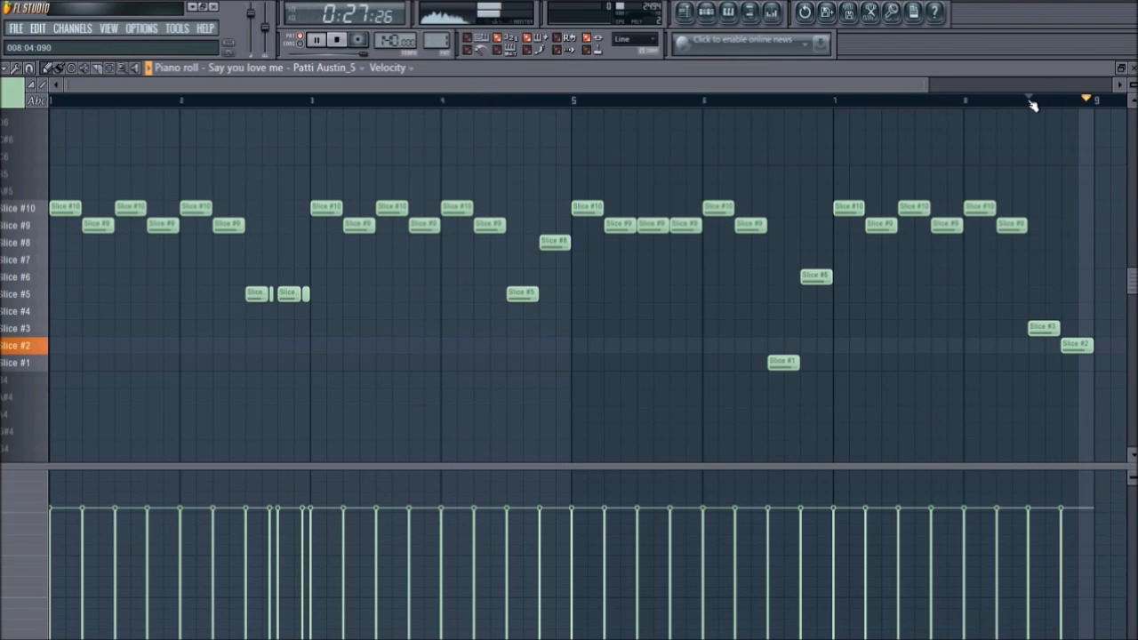
{"action": "key", "text": "space"}
{"action": "key", "text": "Escape"}
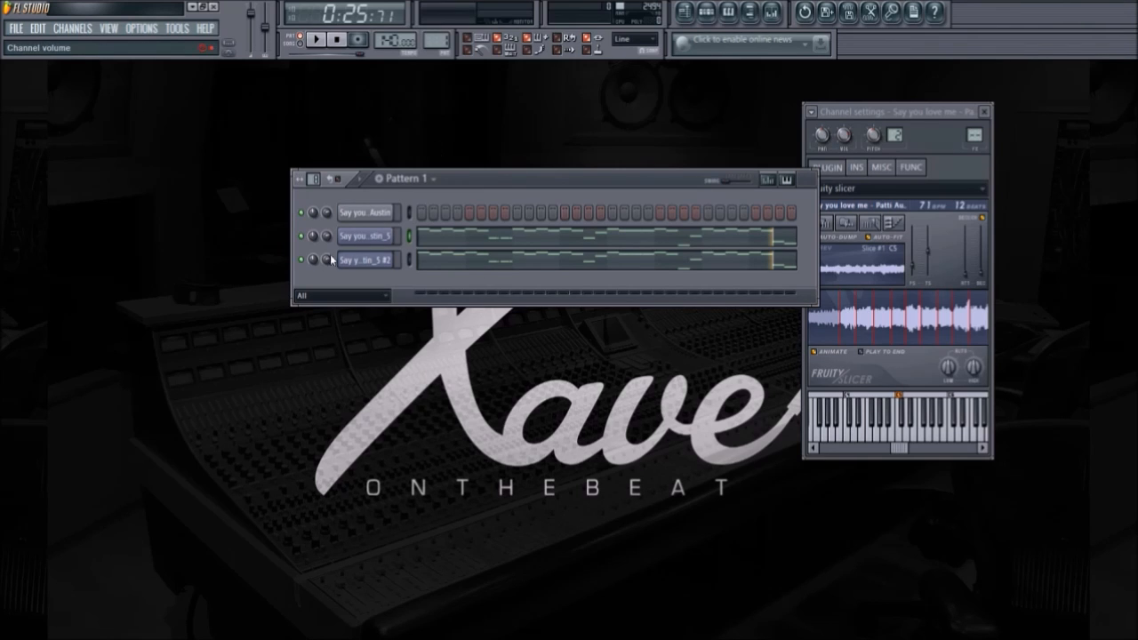
- Replay Pattern 1 muting the original and the clone in turn, leave the clone muted, stop playback and select the cloned channel
{"action": "left_click", "coordinate": [301, 236]}
{"action": "left_click", "coordinate": [301, 237]}
{"action": "left_click", "coordinate": [302, 259]}
{"action": "left_click", "coordinate": [336, 39]}
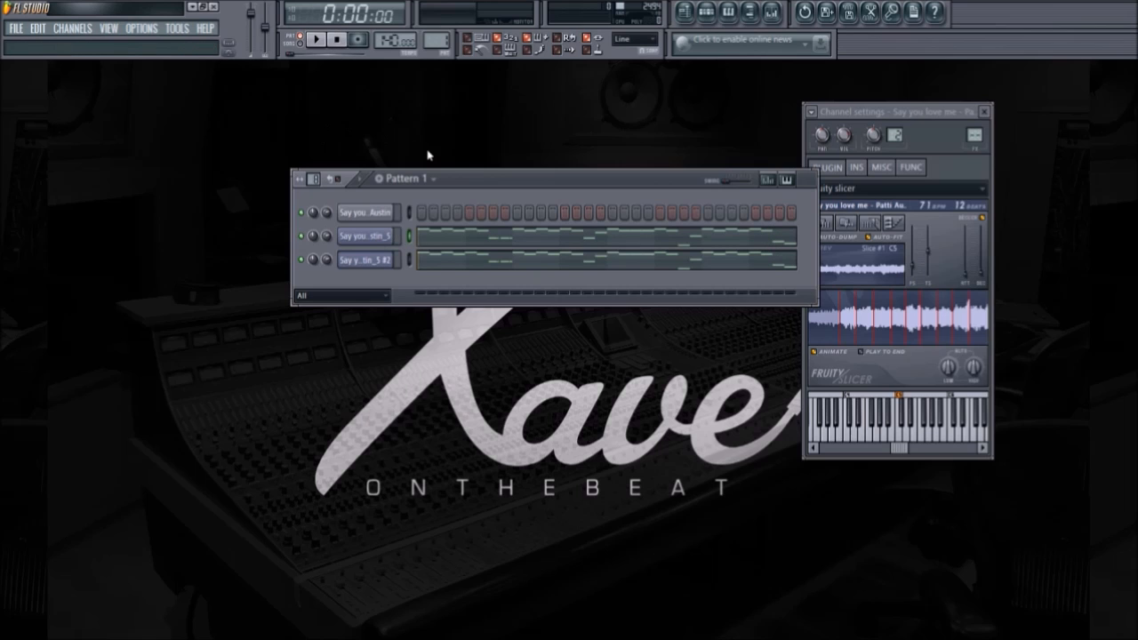
{"action": "key", "text": "space"}
{"action": "left_click", "coordinate": [302, 237]}
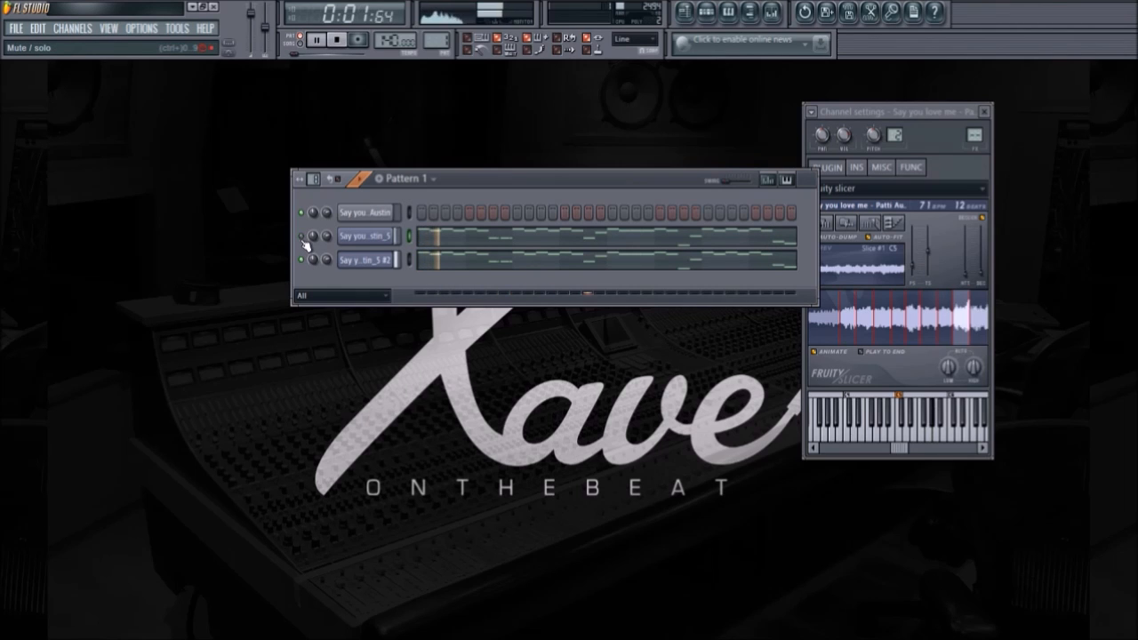
{"action": "left_click", "coordinate": [301, 237]}
{"action": "left_click", "coordinate": [301, 260]}
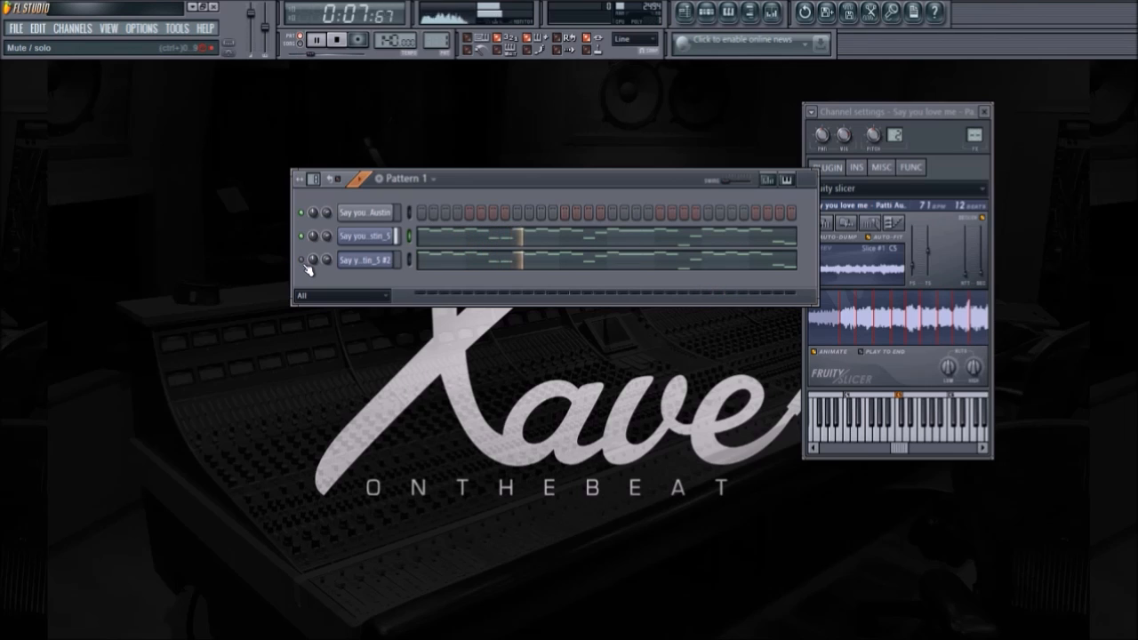
{"action": "key", "text": "space"}
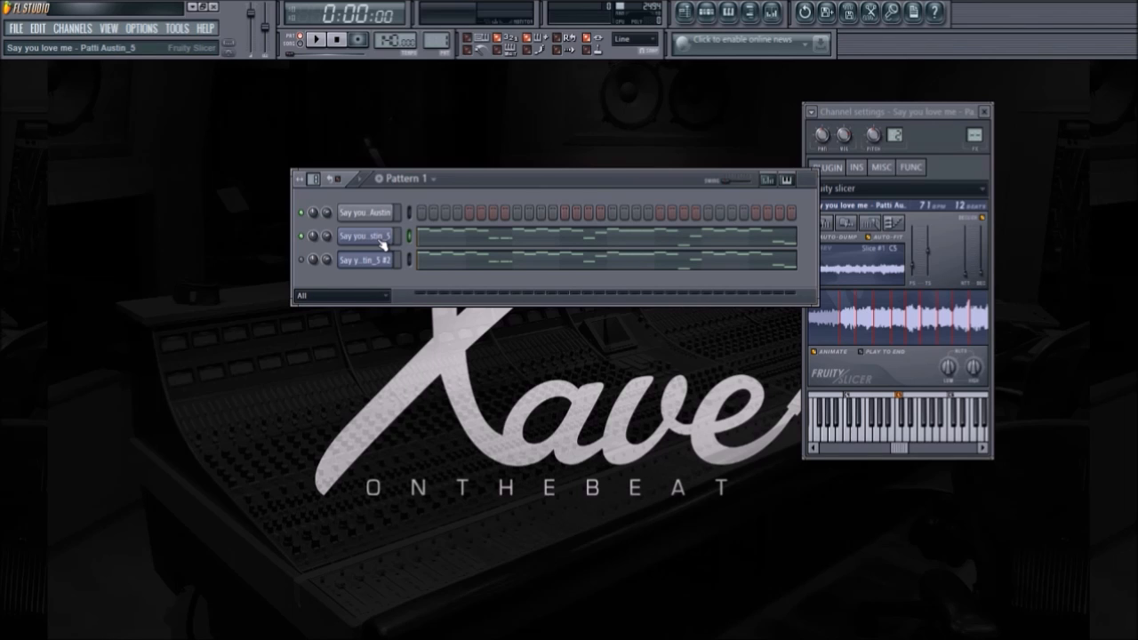
{"action": "left_click", "coordinate": [408, 261]}
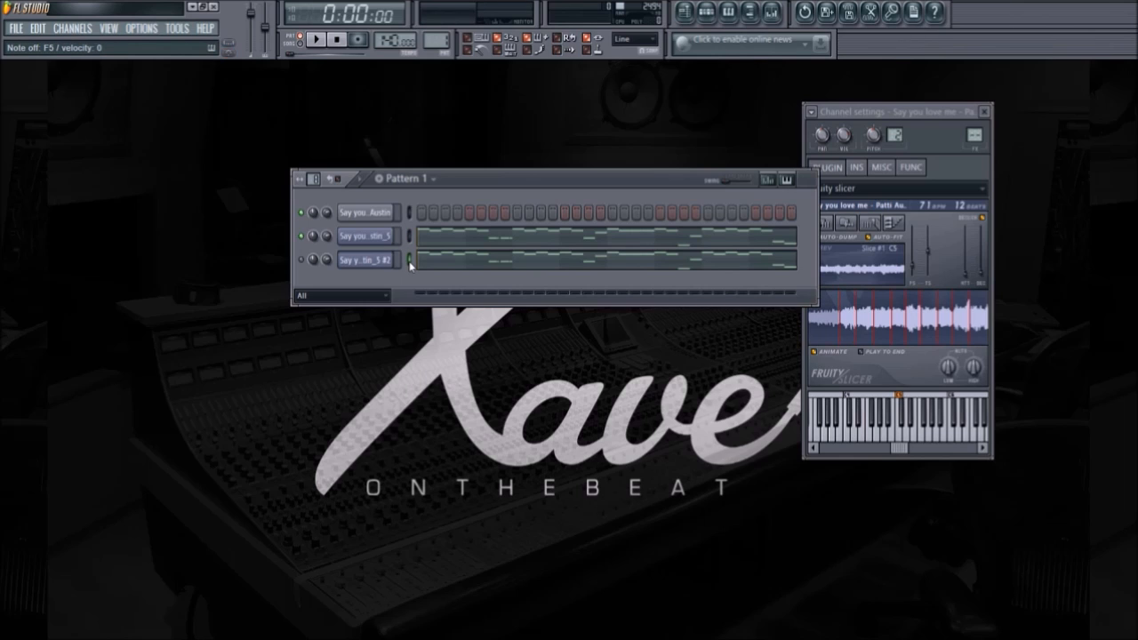